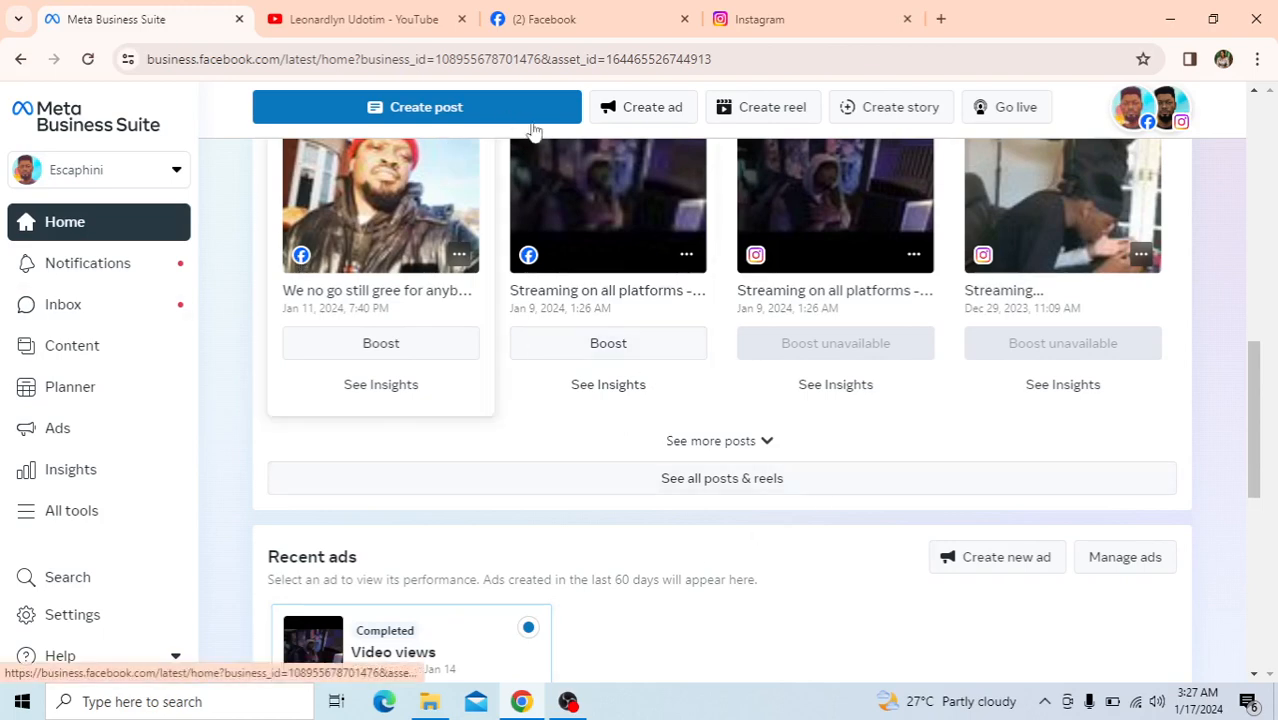
# Step: Open Ads Manager from the full list of business tools
pyautogui.scroll(4, 528, 334)
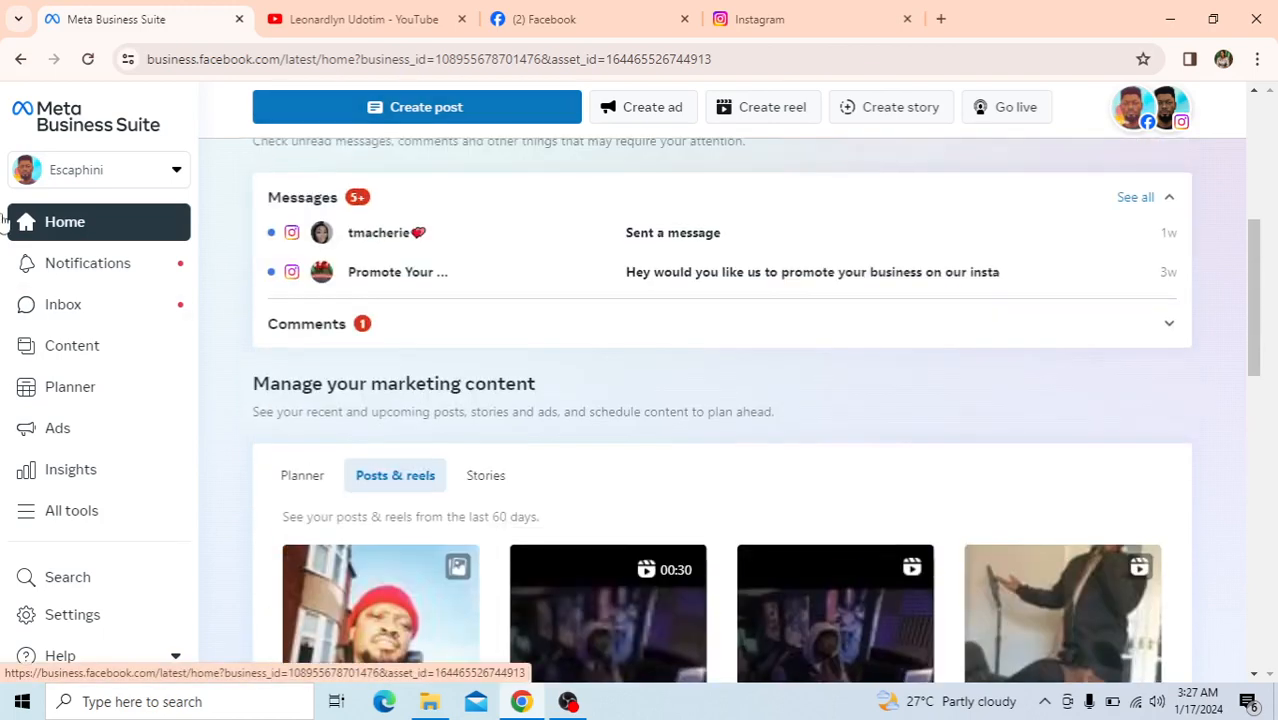
pyautogui.click(108, 528)
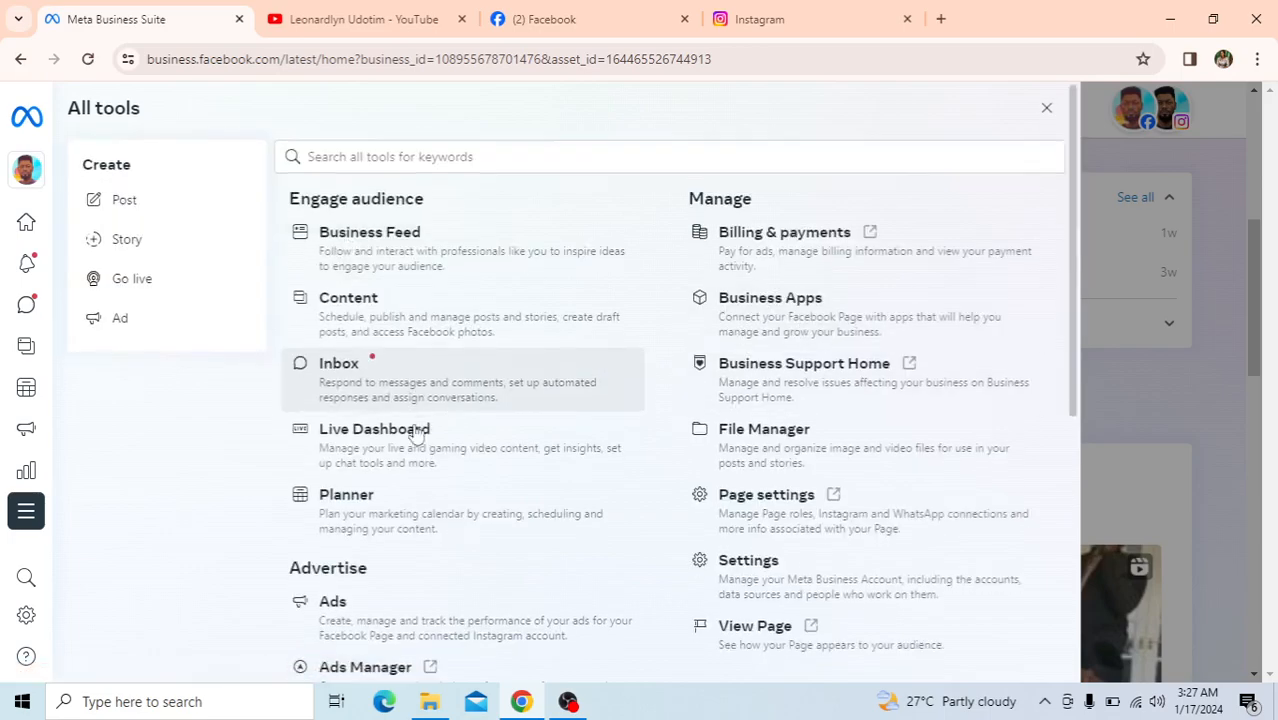
pyautogui.scroll(-3, 414, 431)
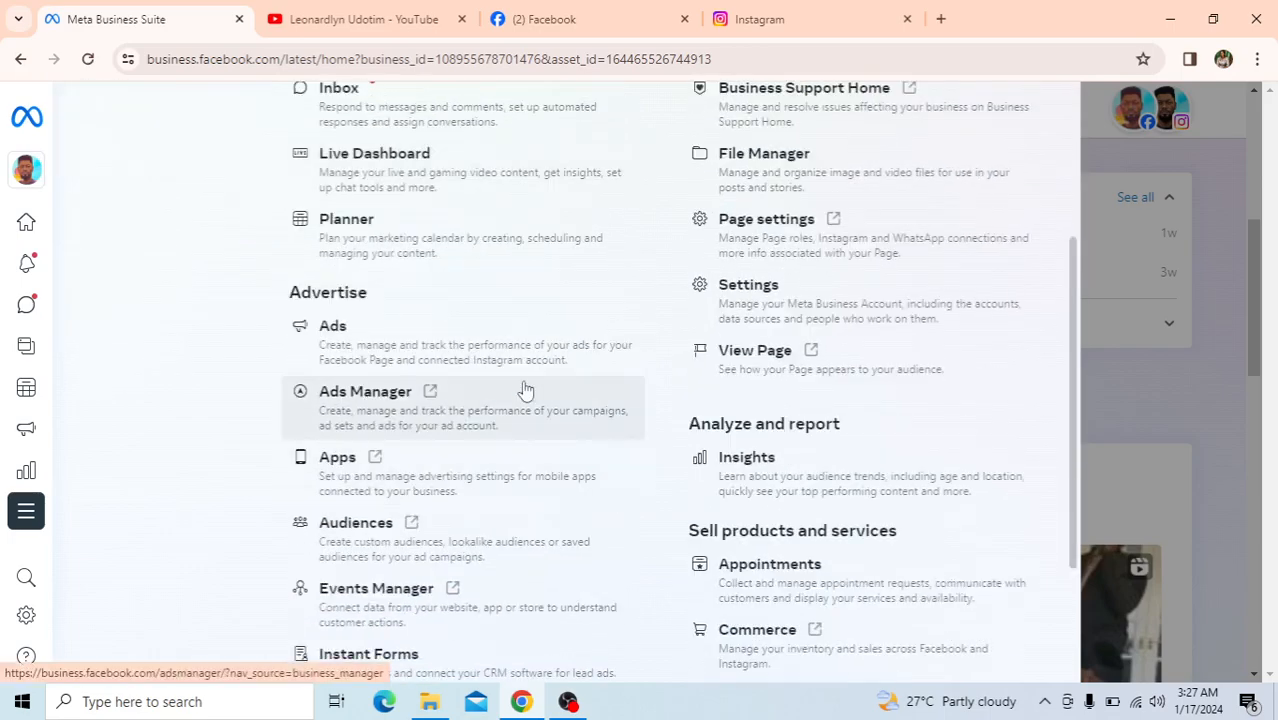
pyautogui.click(522, 392)
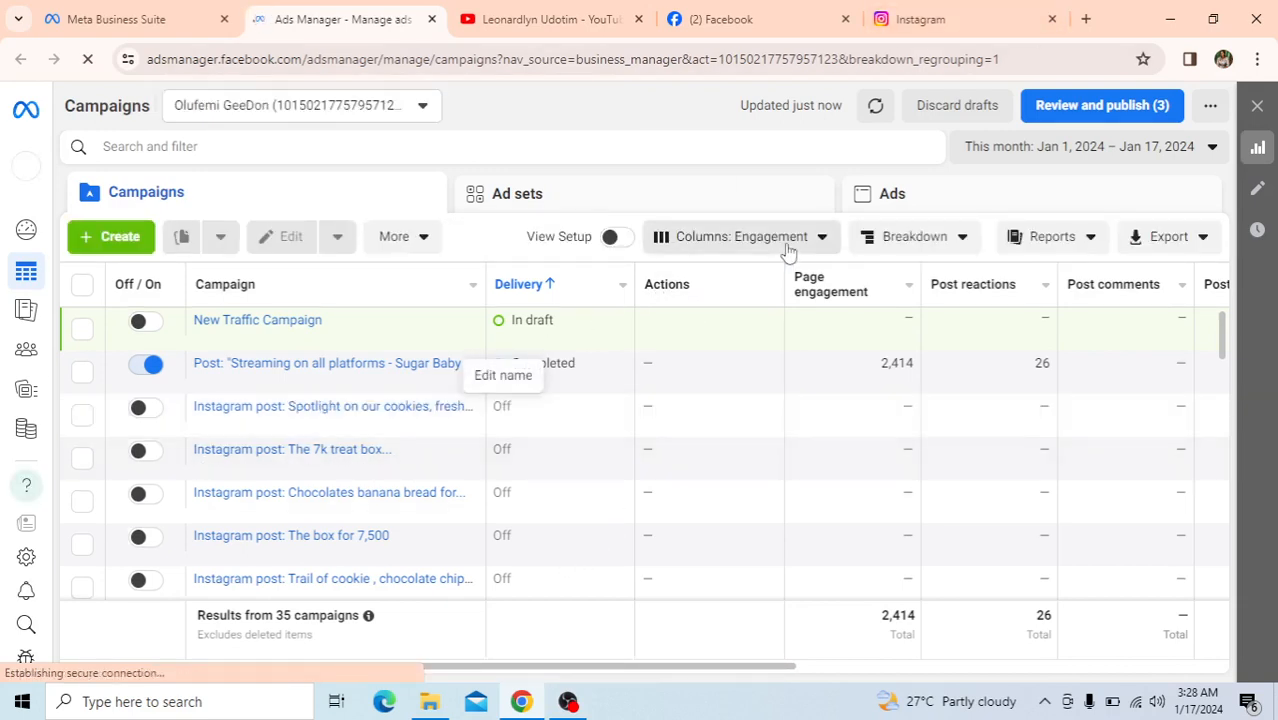
# Step: Switch the campaigns table to the Performance column preset
pyautogui.click(822, 248)
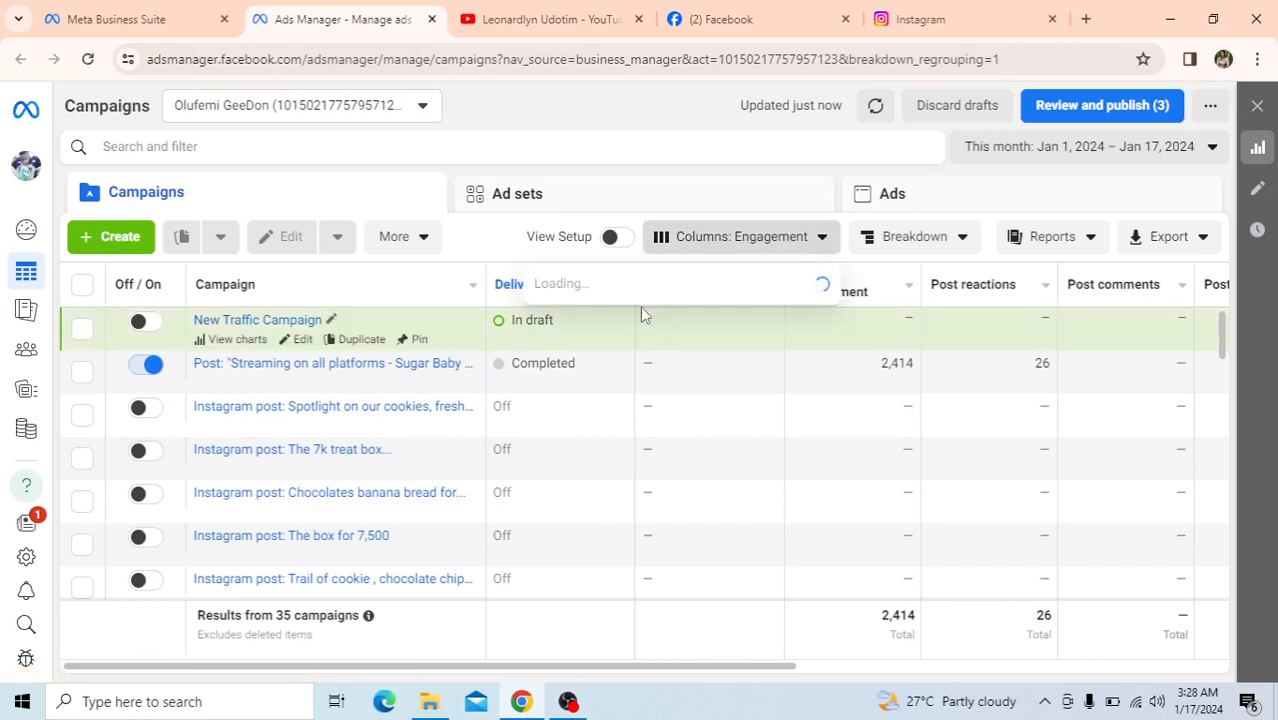
pyautogui.click(577, 384)
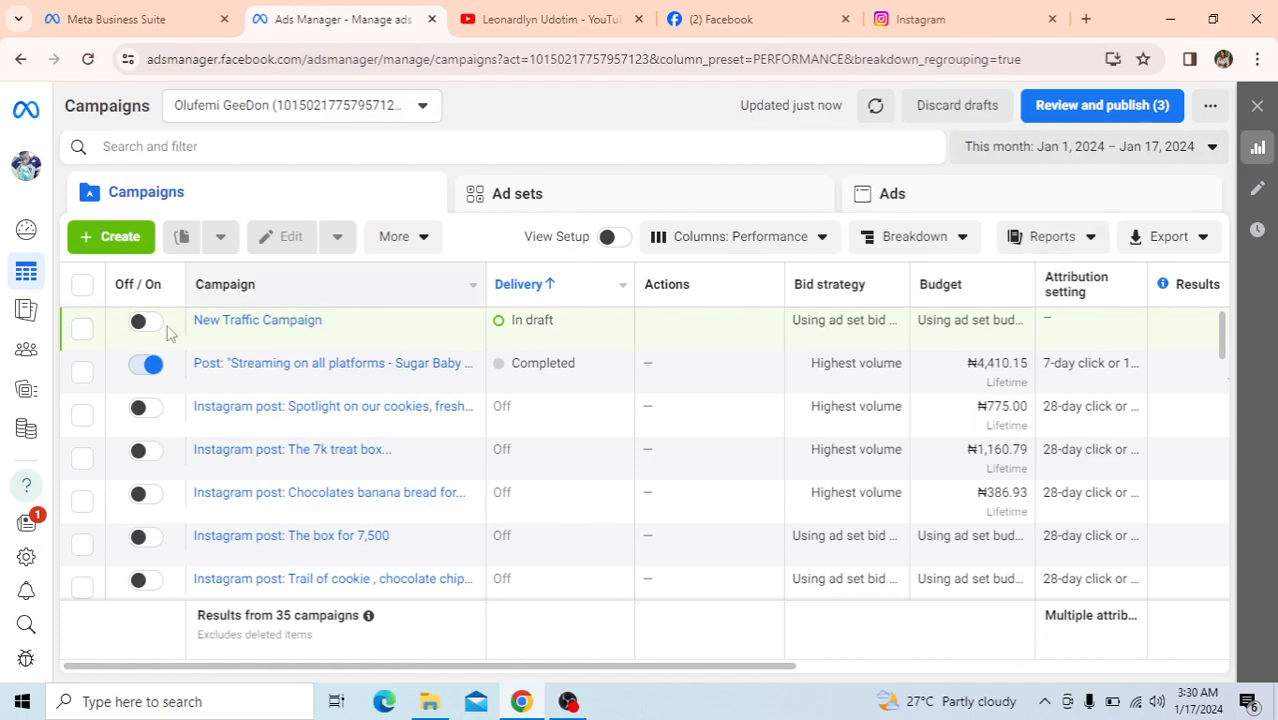
pyautogui.moveTo(1028, 292)
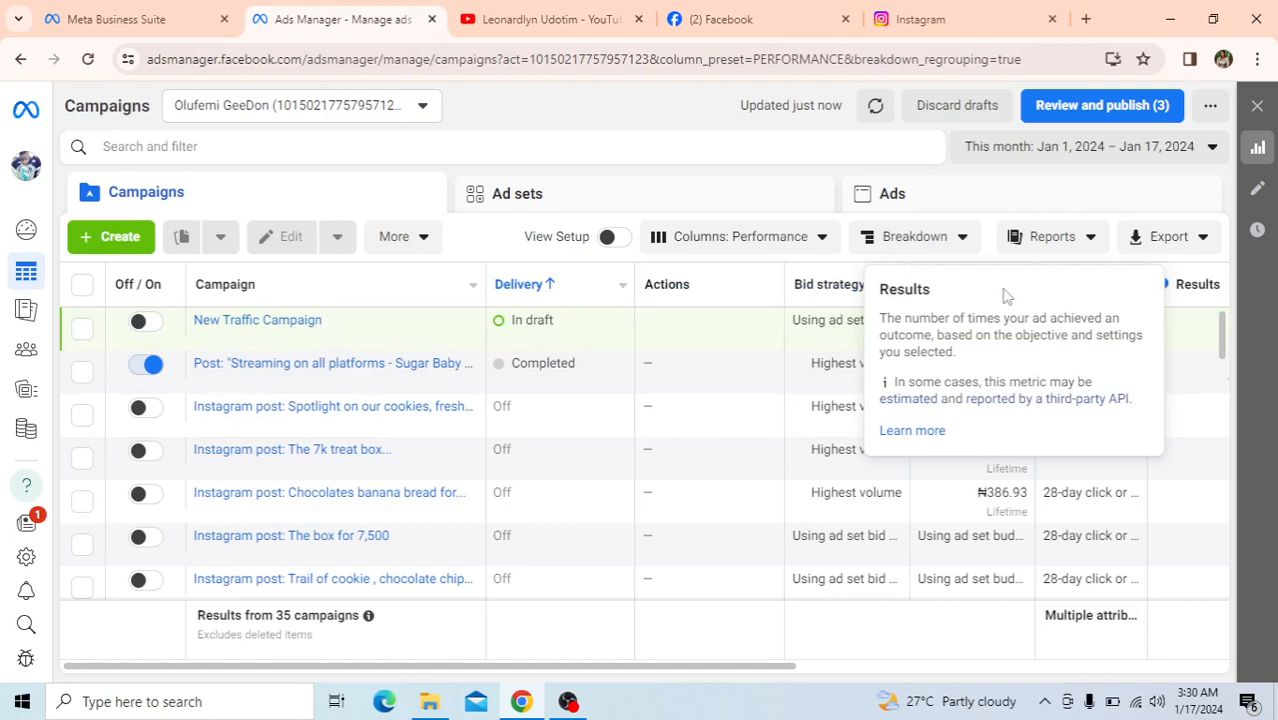
# Step: Create a new Ads Reporting report from the campaigns table and dismiss the introduction about viewing more breakdowns
pyautogui.click(1093, 245)
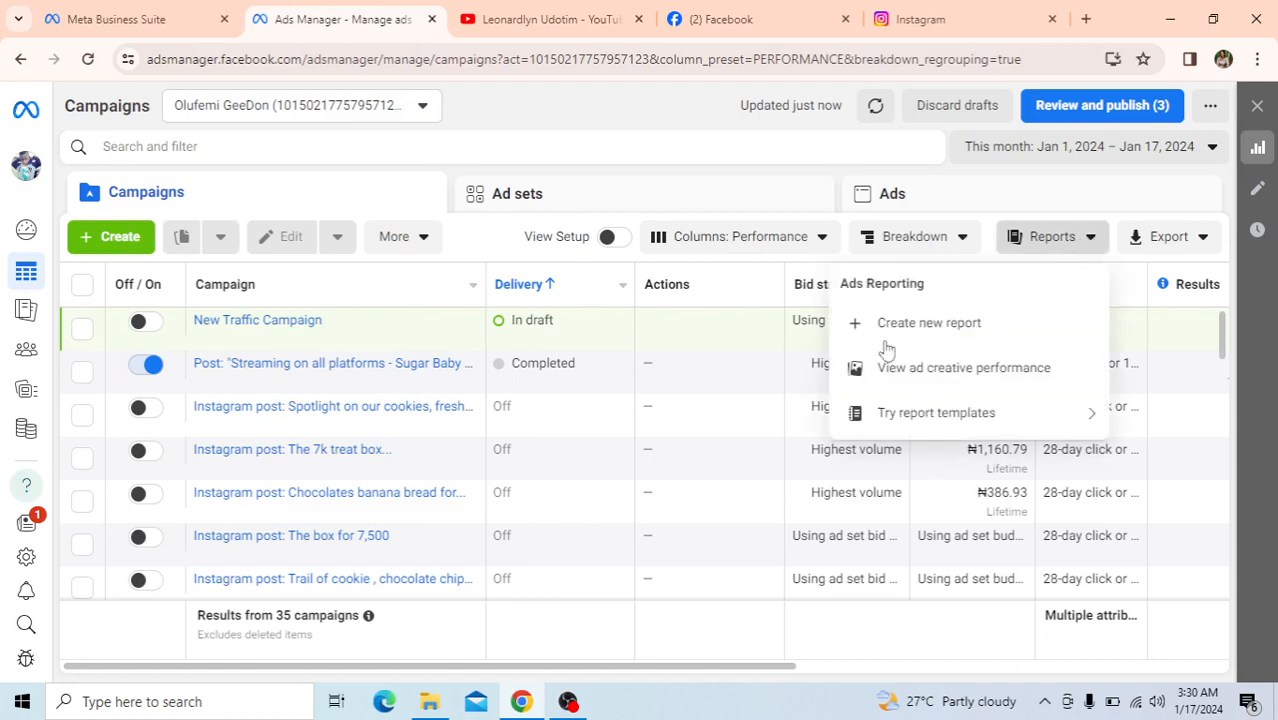
pyautogui.click(922, 323)
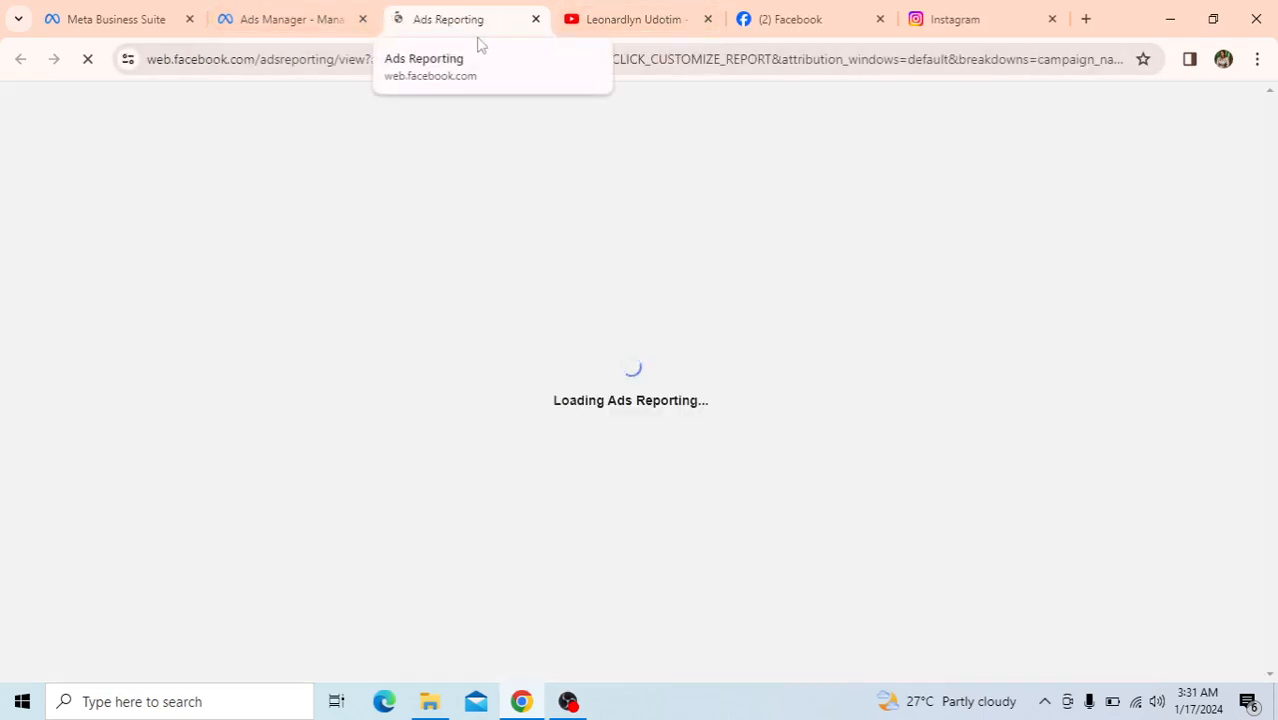
pyautogui.click(278, 24)
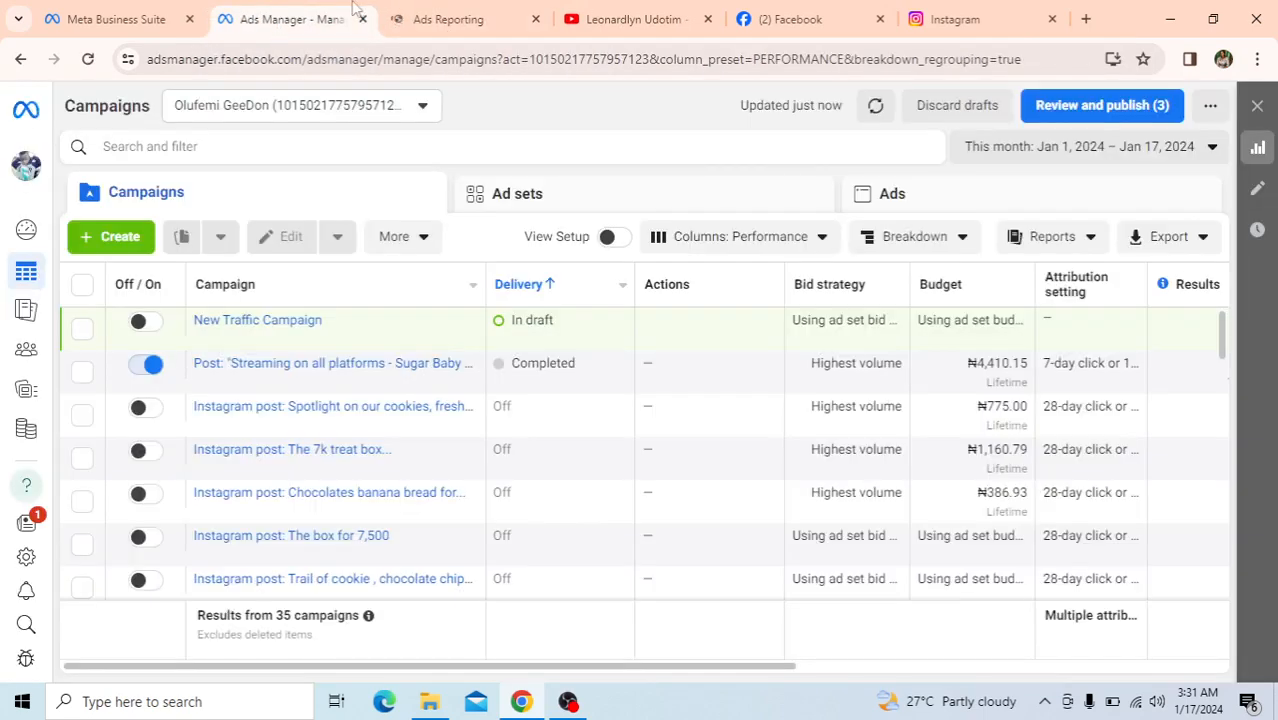
pyautogui.click(455, 26)
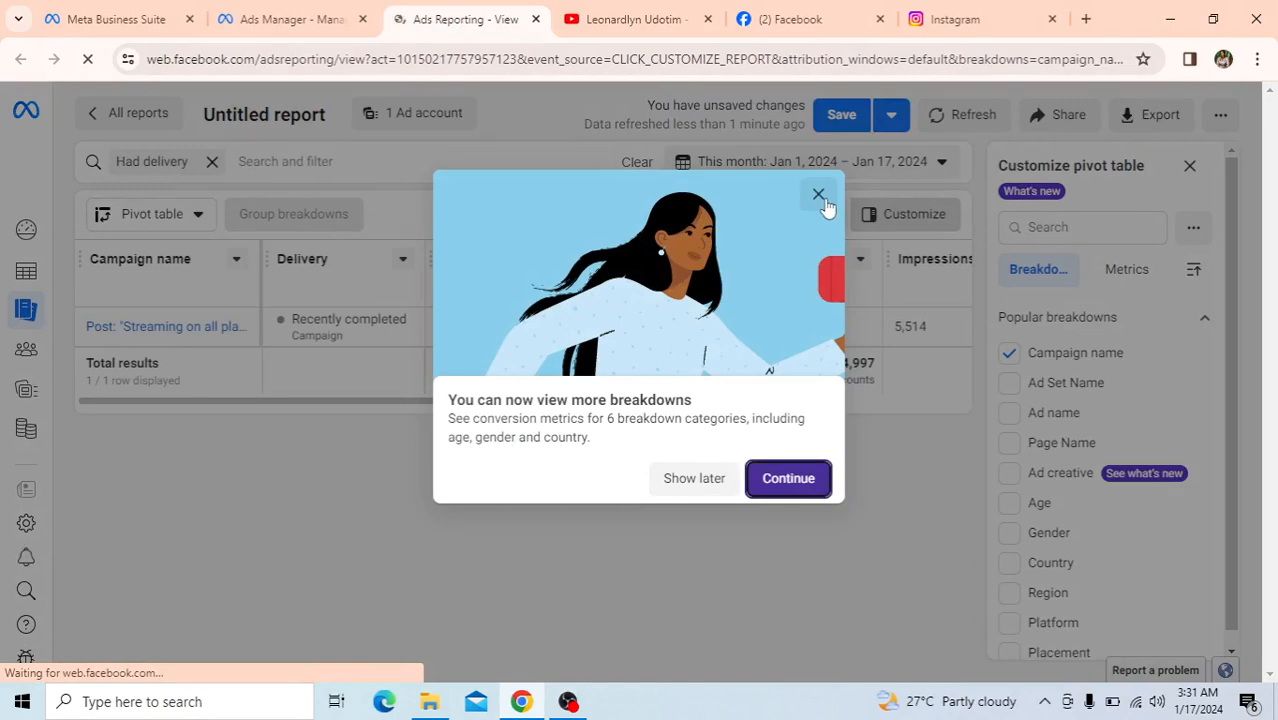
pyautogui.click(819, 195)
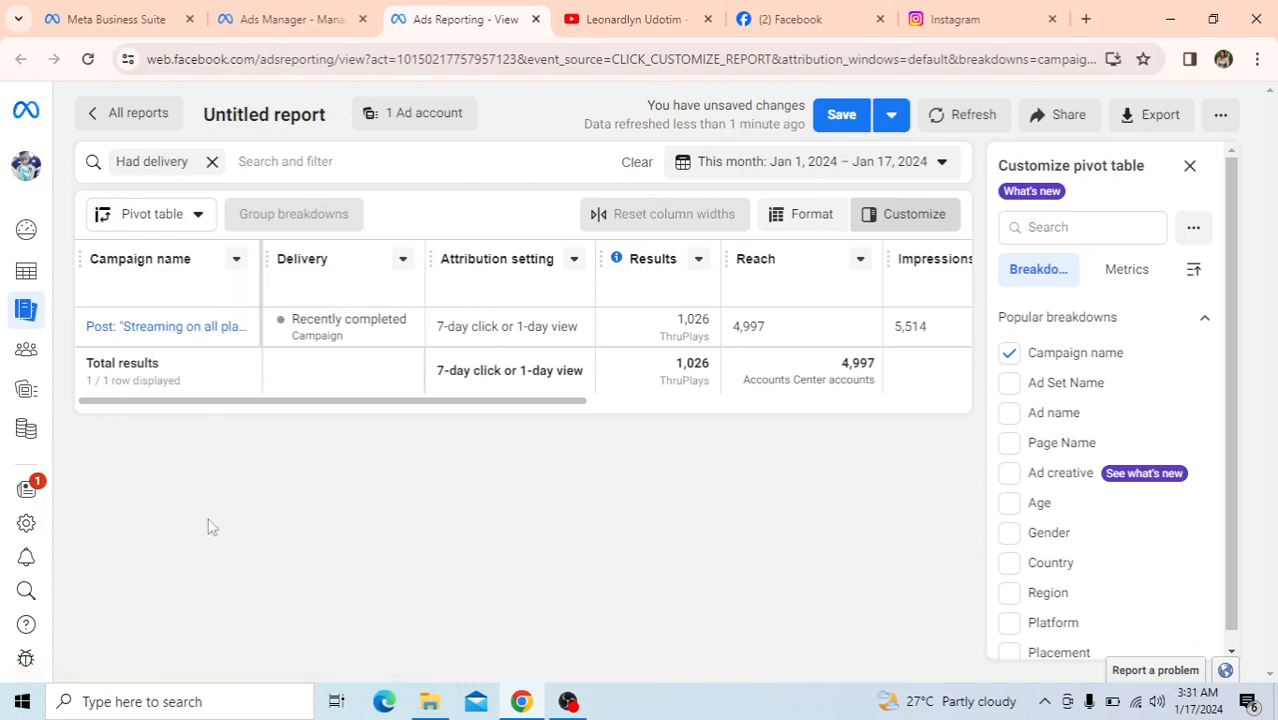
# Step: Open the "Streaming on all platforms" campaign from the report, create a new report for it, and dismiss the breakdowns introduction
pyautogui.click(207, 330)
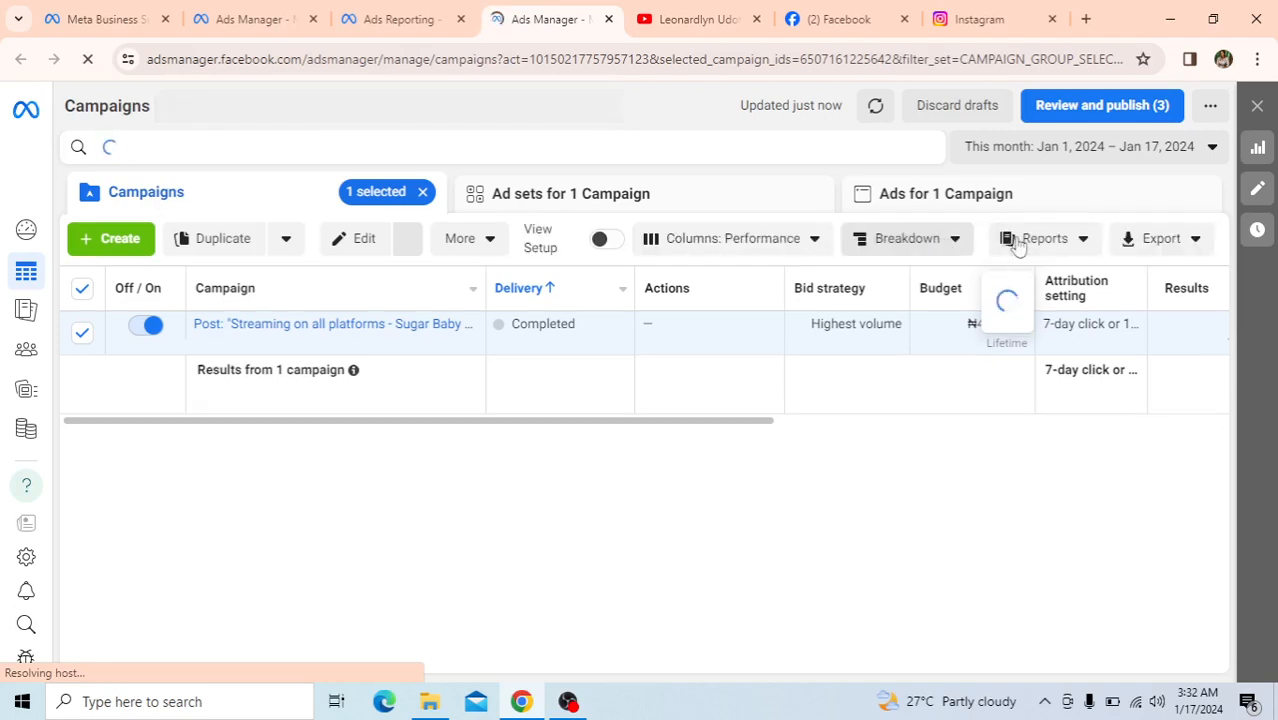
pyautogui.click(1075, 245)
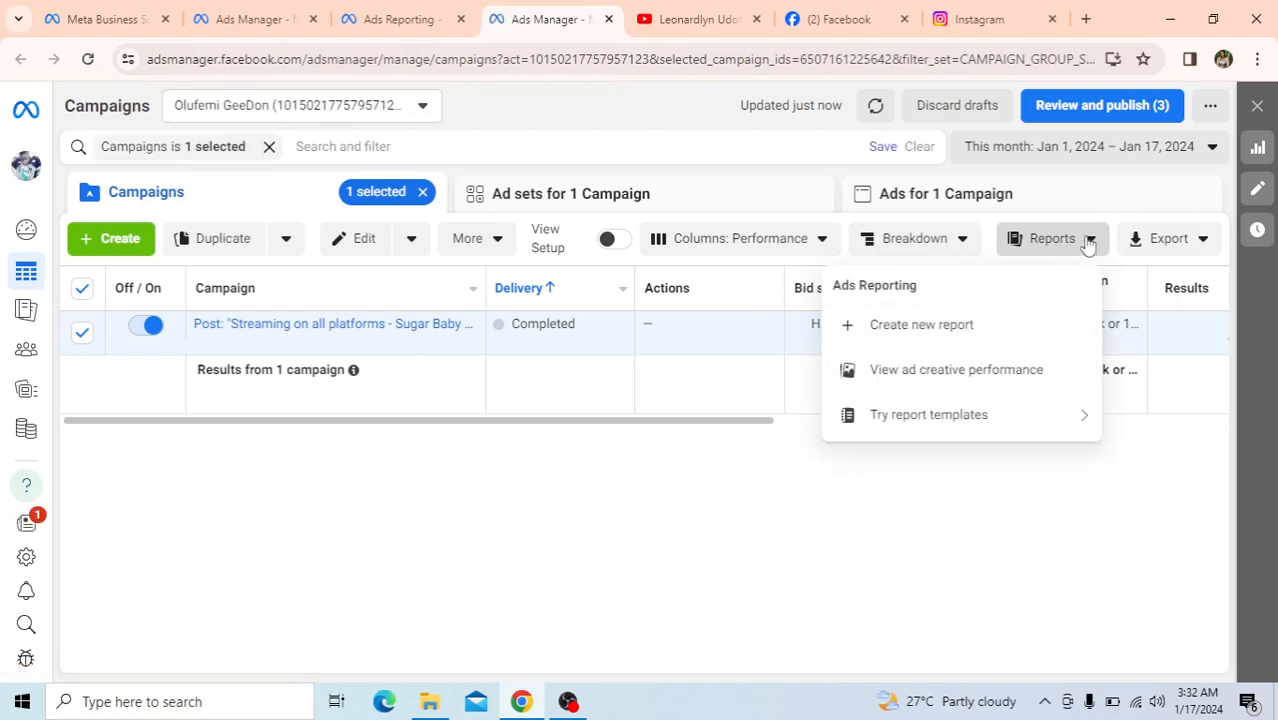
pyautogui.click(933, 334)
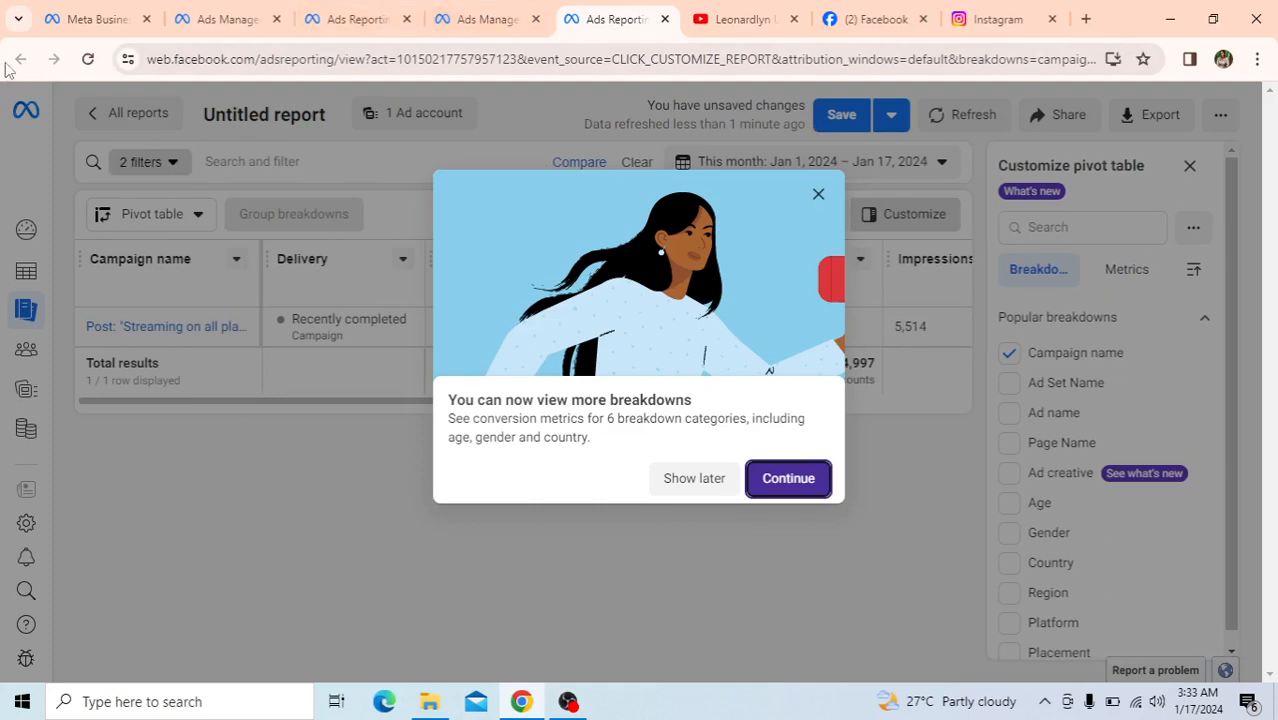
pyautogui.click(822, 194)
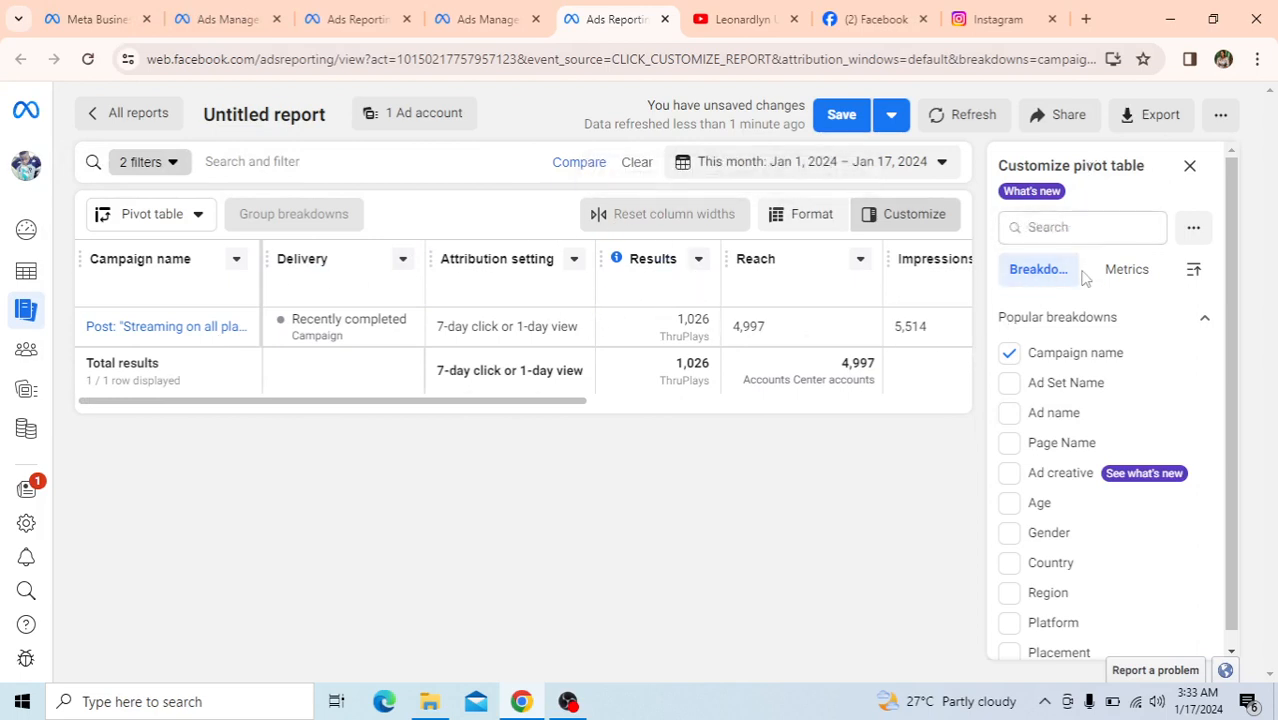
# Step: Set the report's date range to Dec 1, 2023 – Jan 17, 2024
pyautogui.moveTo(1068, 546)
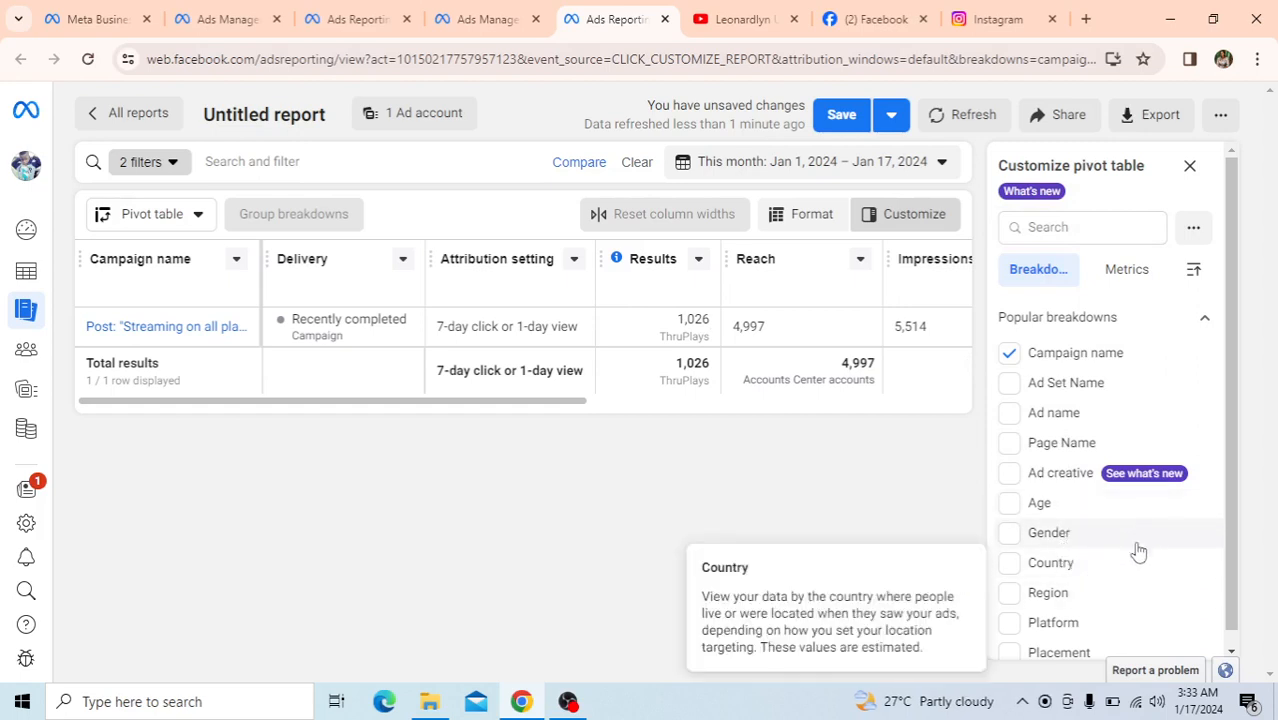
pyautogui.moveTo(1111, 481)
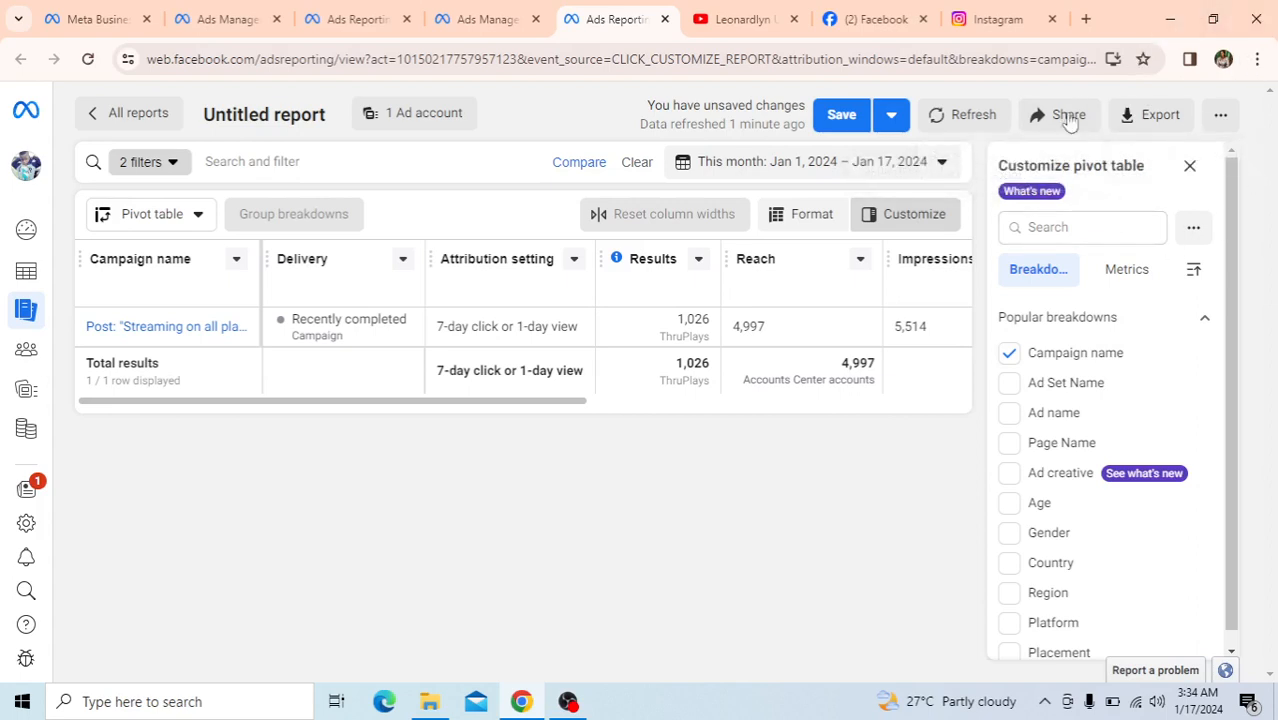
pyautogui.click(943, 165)
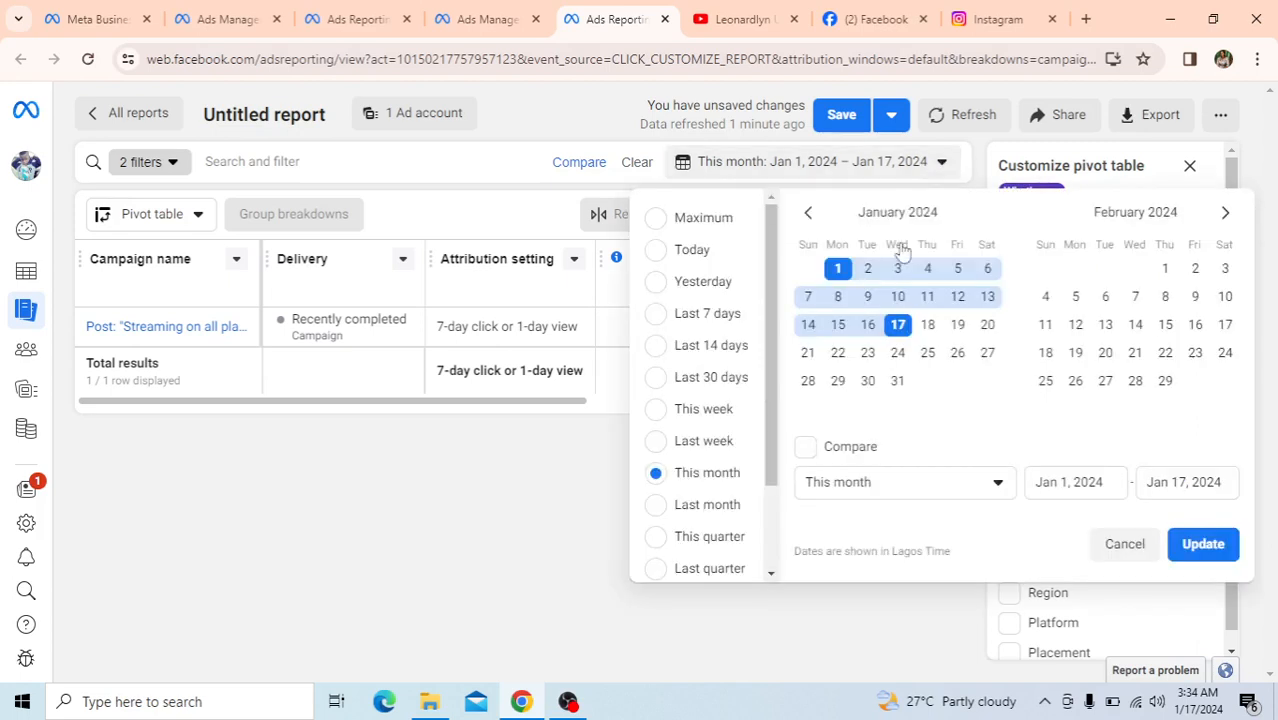
pyautogui.click(809, 214)
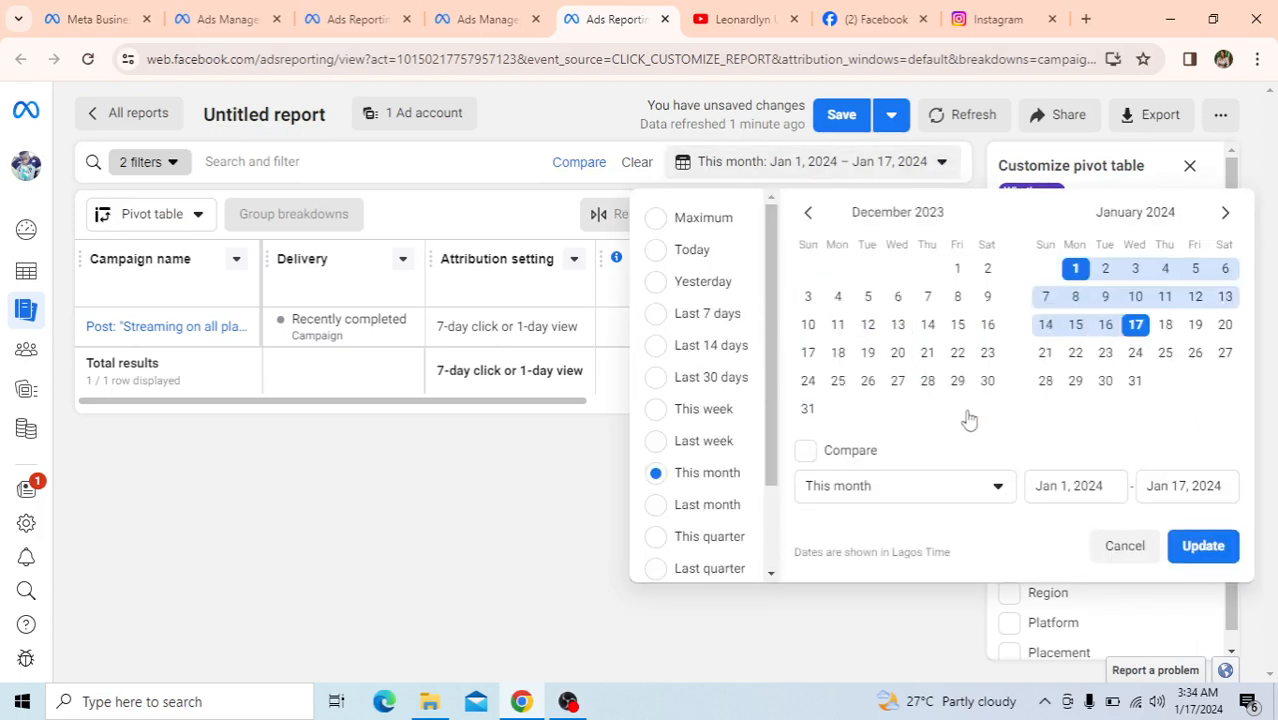
pyautogui.click(958, 270)
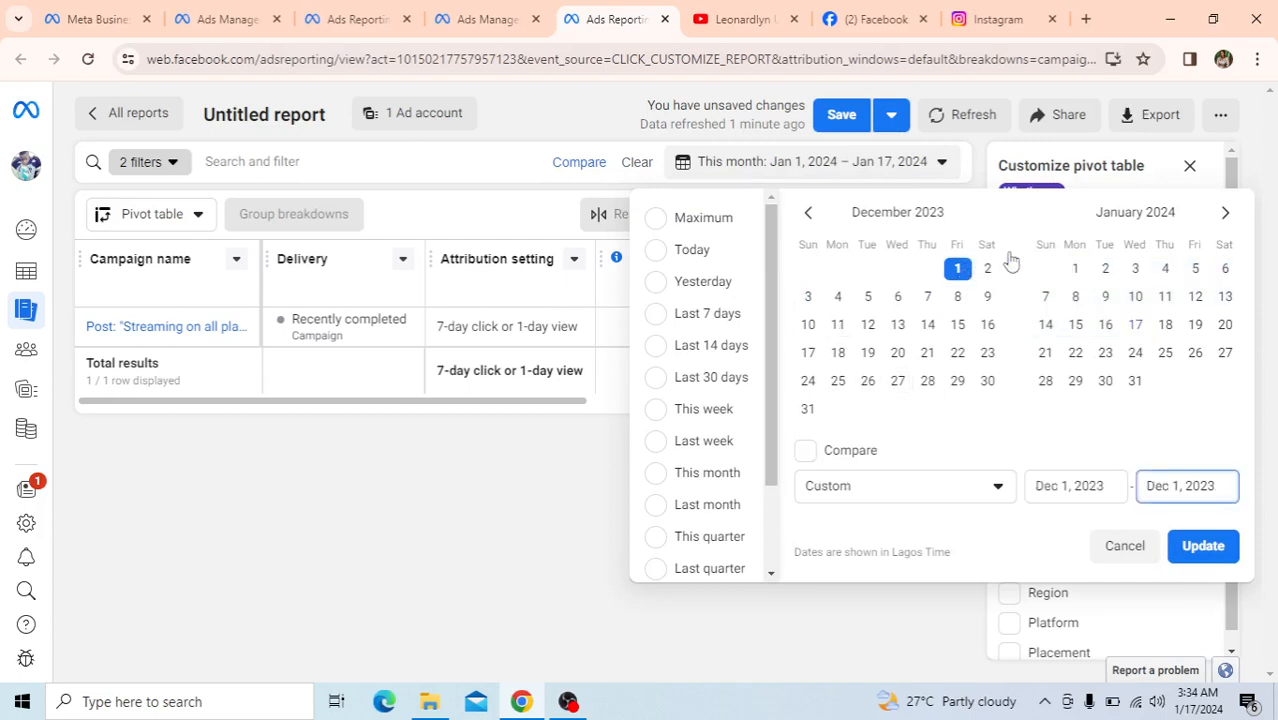
pyautogui.click(1138, 326)
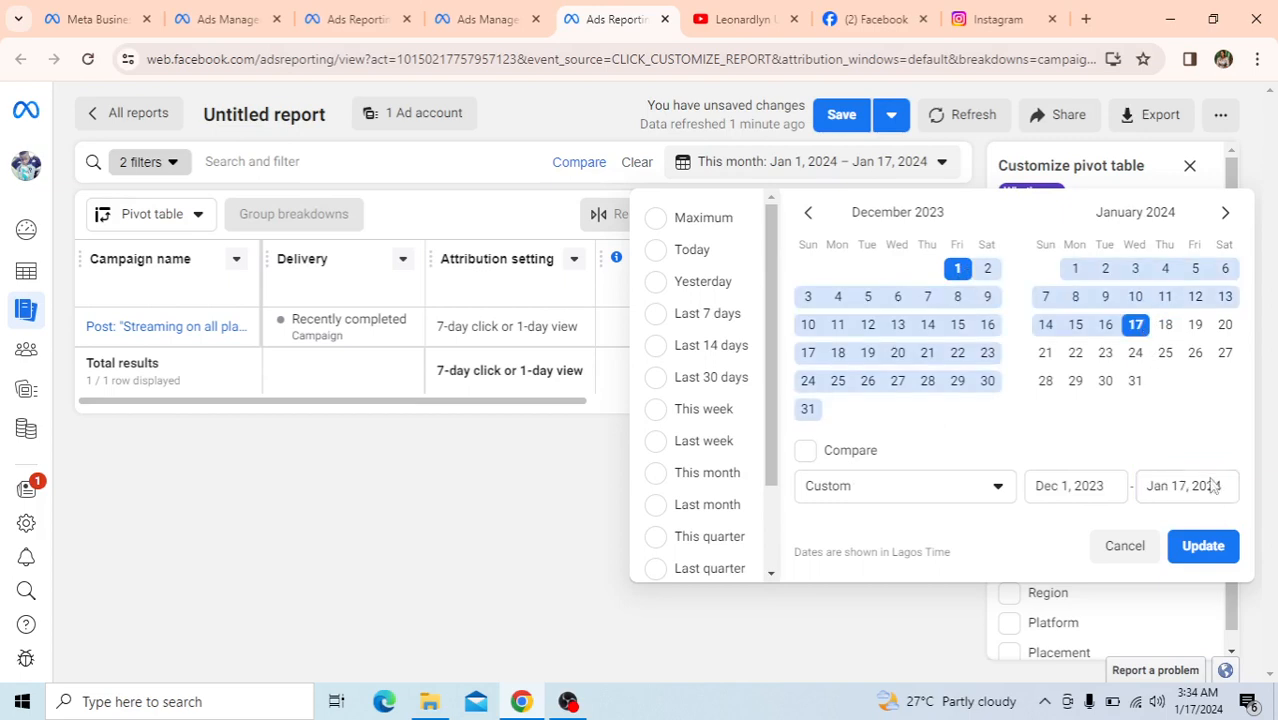
pyautogui.click(1231, 554)
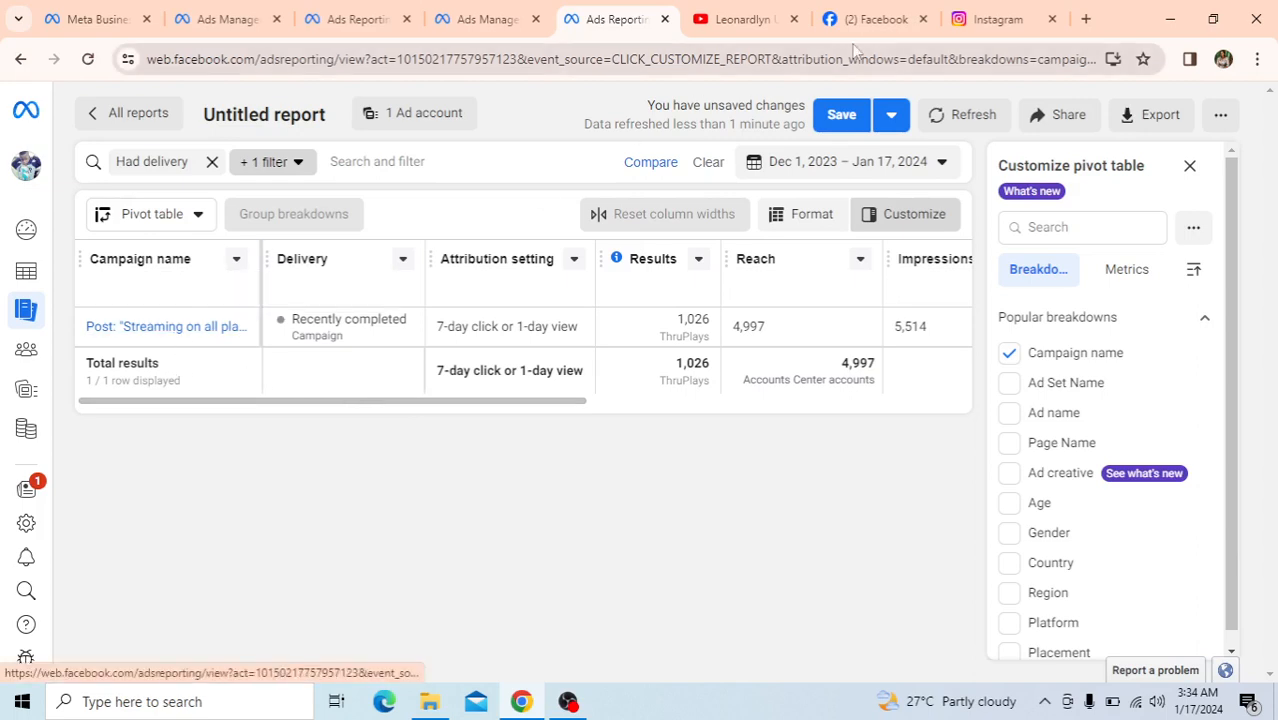
# Step: Set the report's date range to Jan 1, 2024 – Jan 17, 2024
pyautogui.click(951, 167)
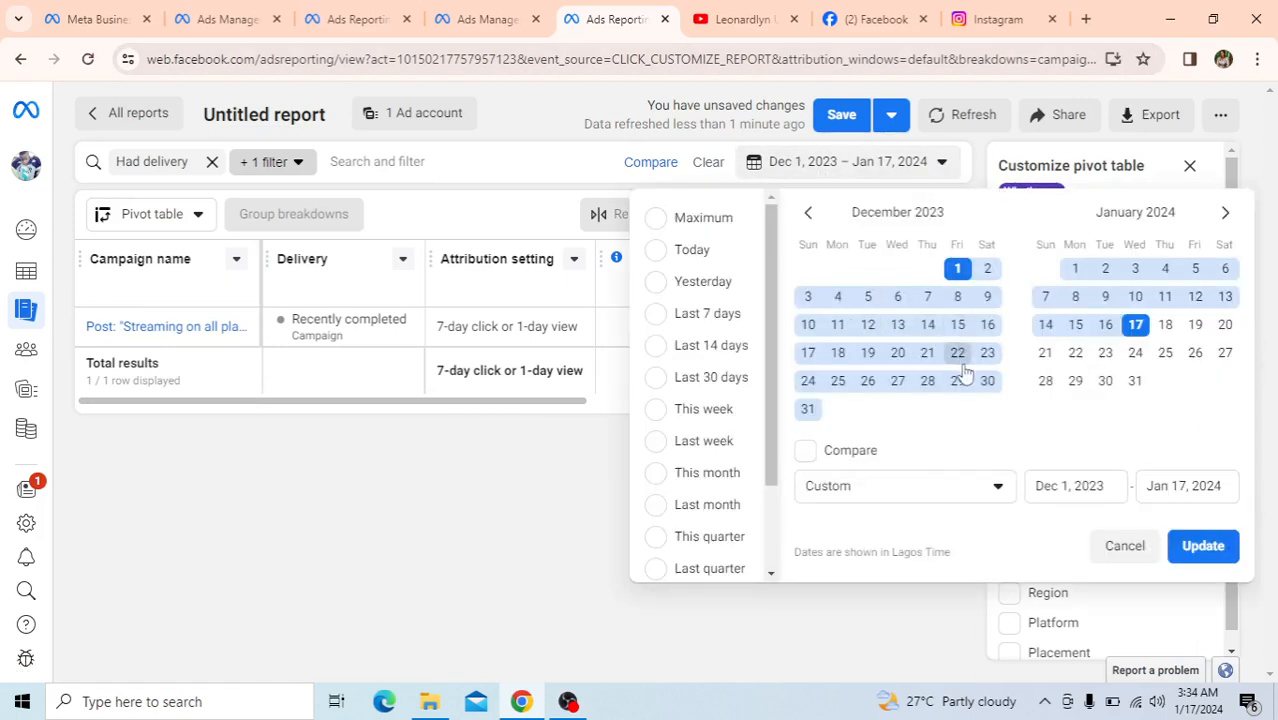
pyautogui.click(1074, 270)
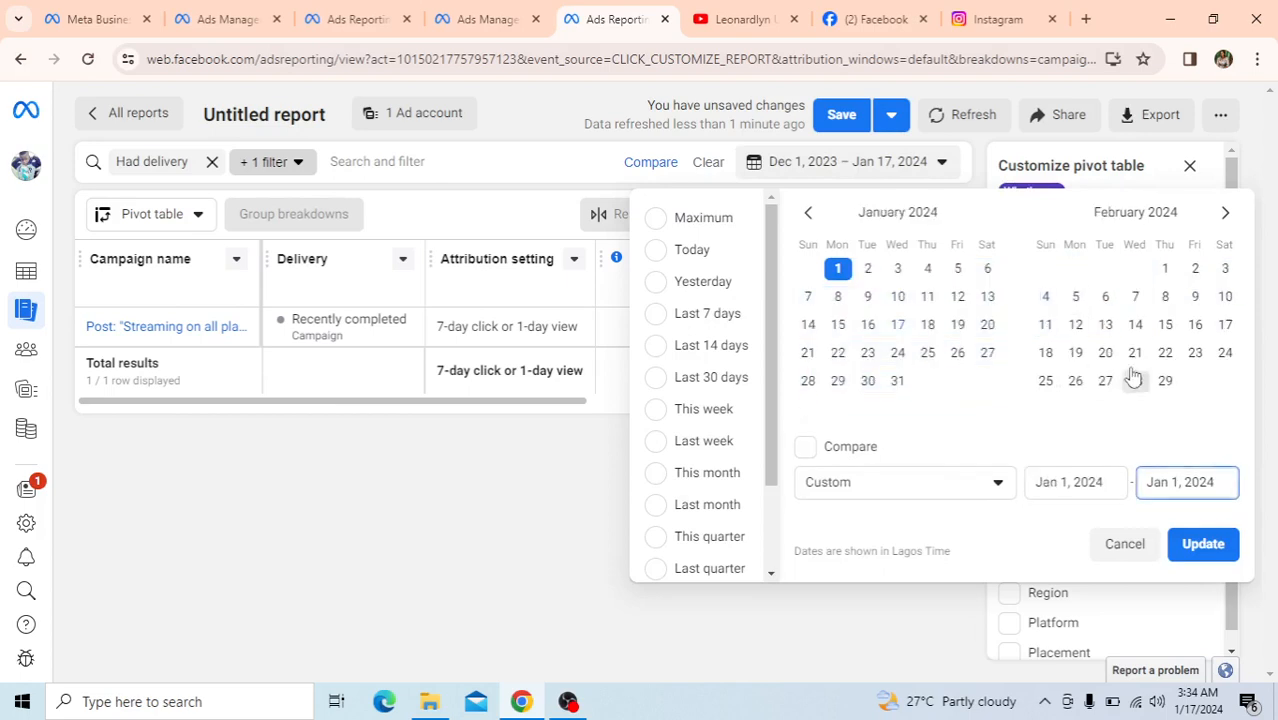
pyautogui.click(898, 325)
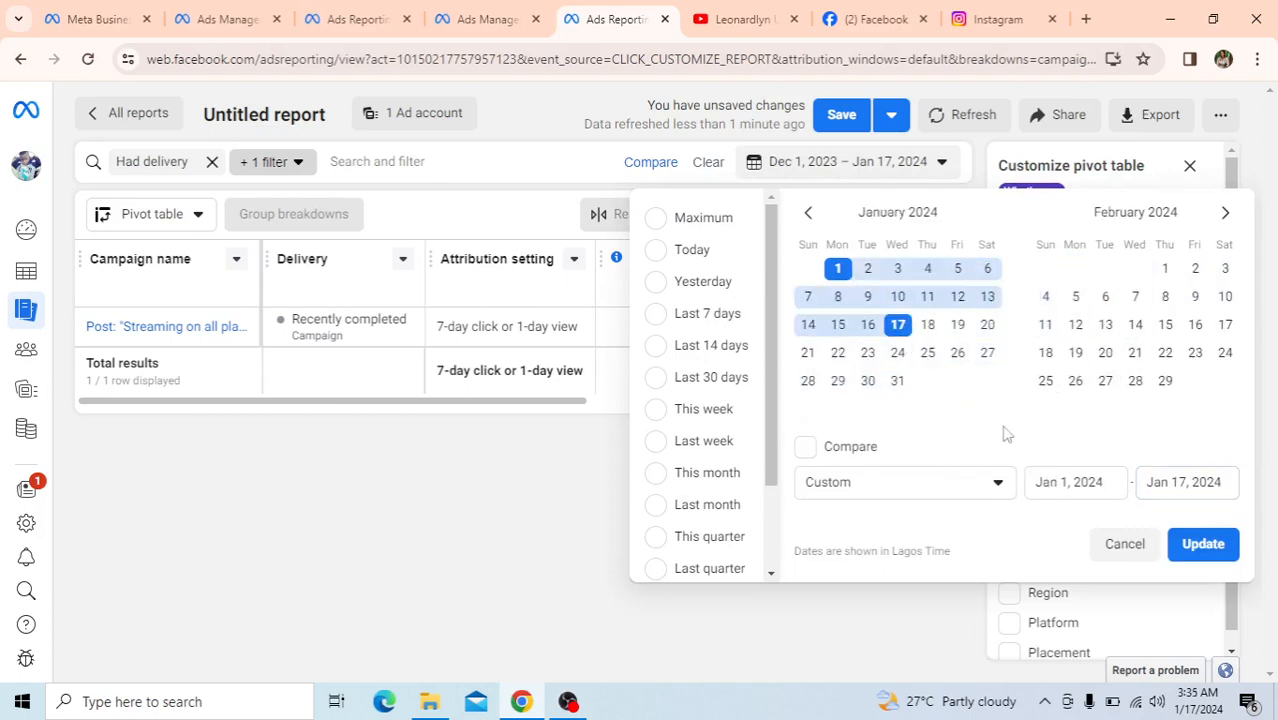
pyautogui.click(1203, 545)
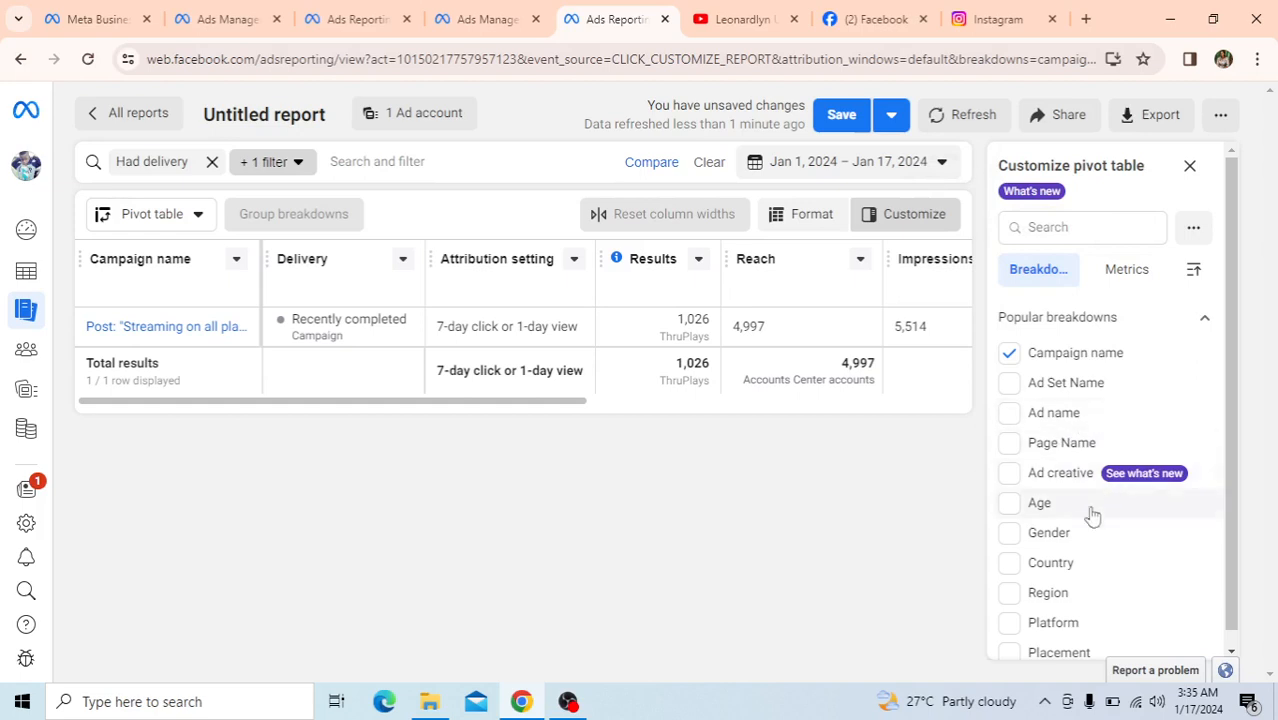
# Step: Add the Age and Gender breakdowns to the report's pivot table
pyautogui.click(1011, 507)
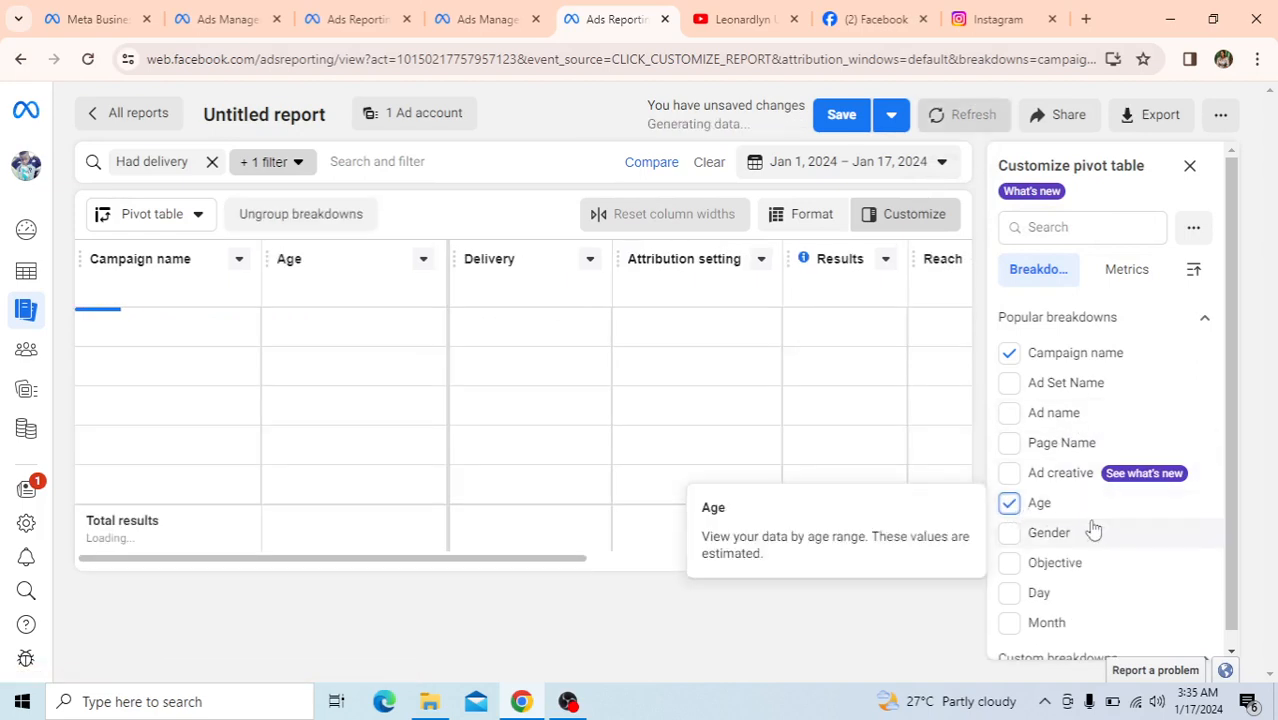
pyautogui.click(1010, 534)
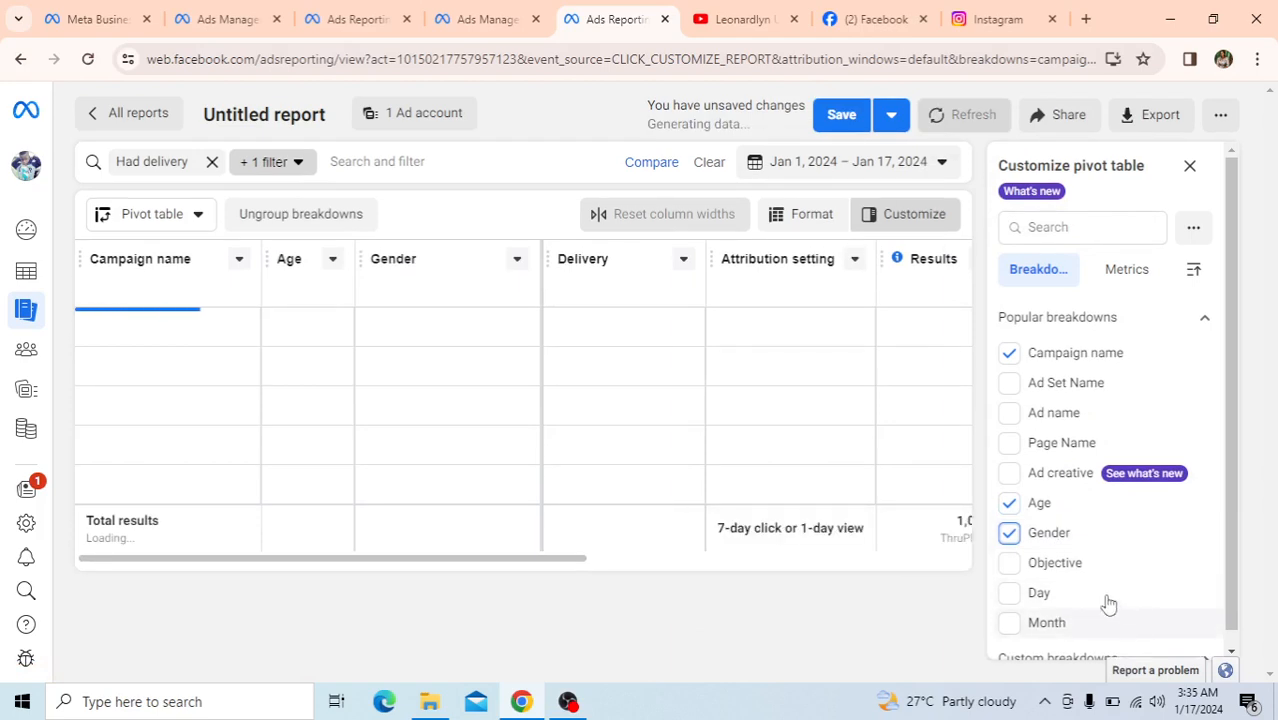
# Step: Look through the available breakdowns, search them for "region", and clear the search
pyautogui.scroll(-2, 1115, 542)
pyautogui.scroll(-4, 1117, 543)
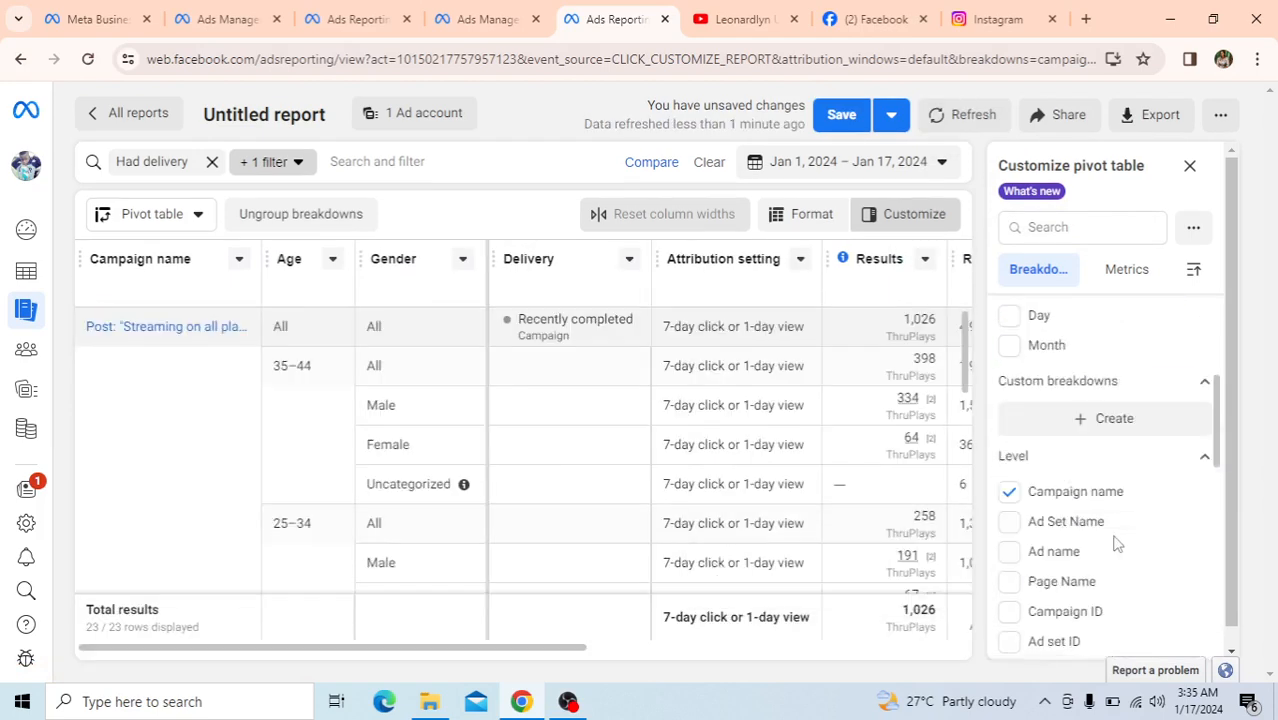
pyautogui.scroll(-4, 1119, 545)
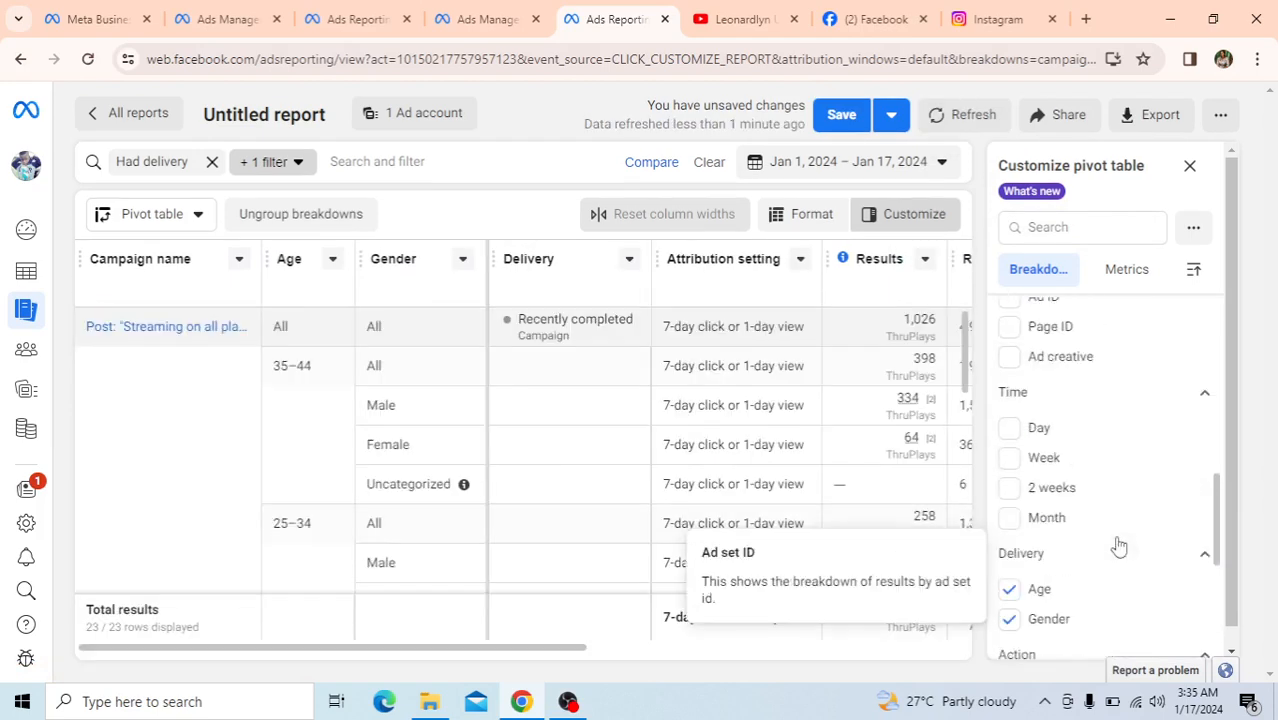
pyautogui.scroll(10, 1119, 545)
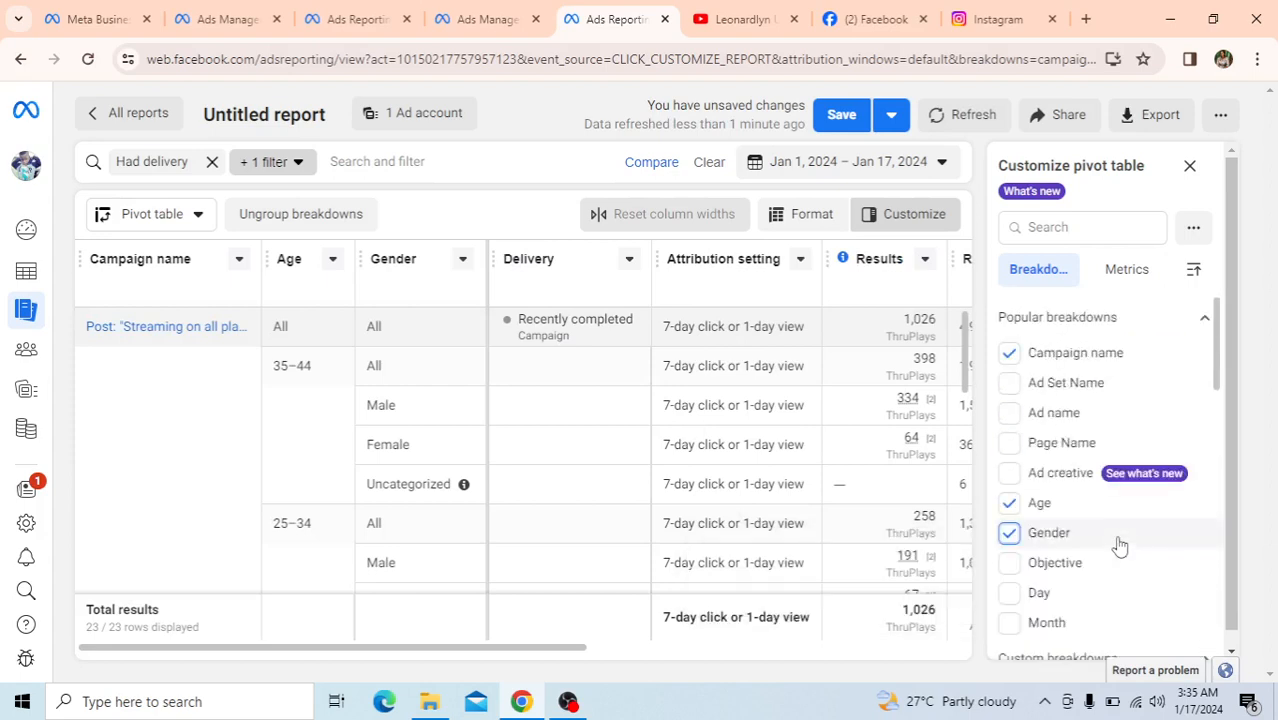
pyautogui.click(1113, 228)
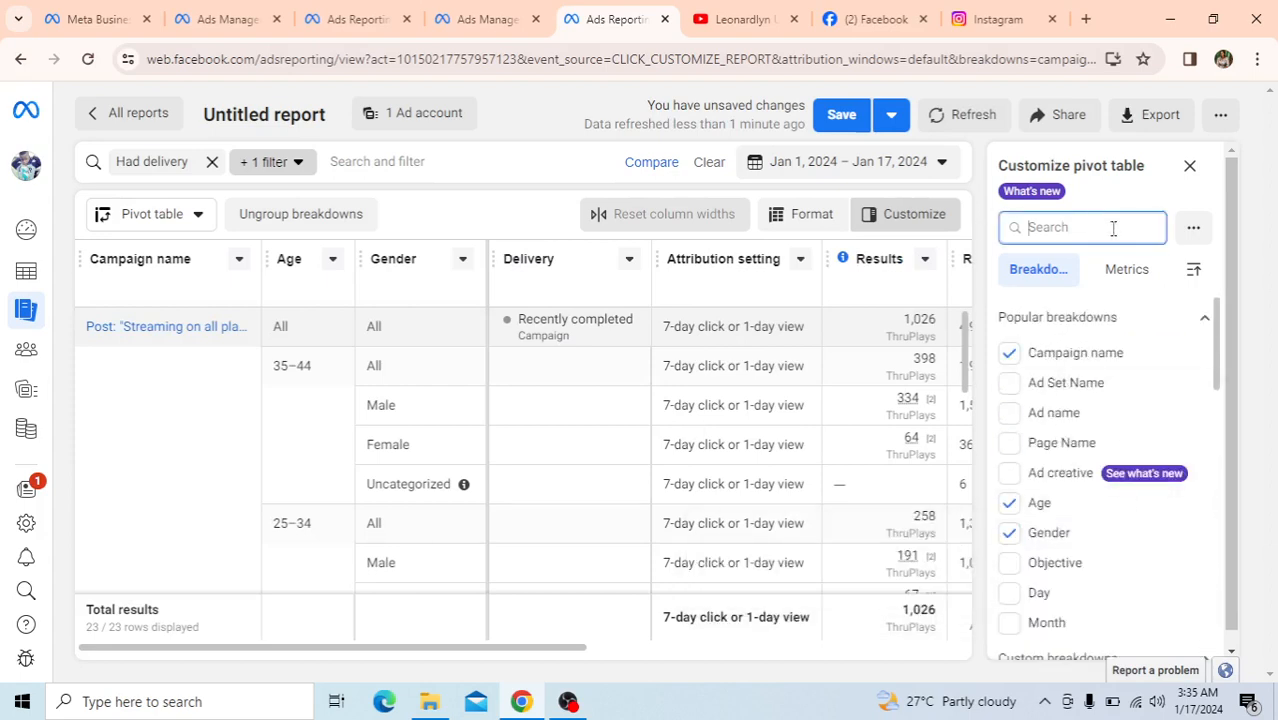
pyautogui.write('region')
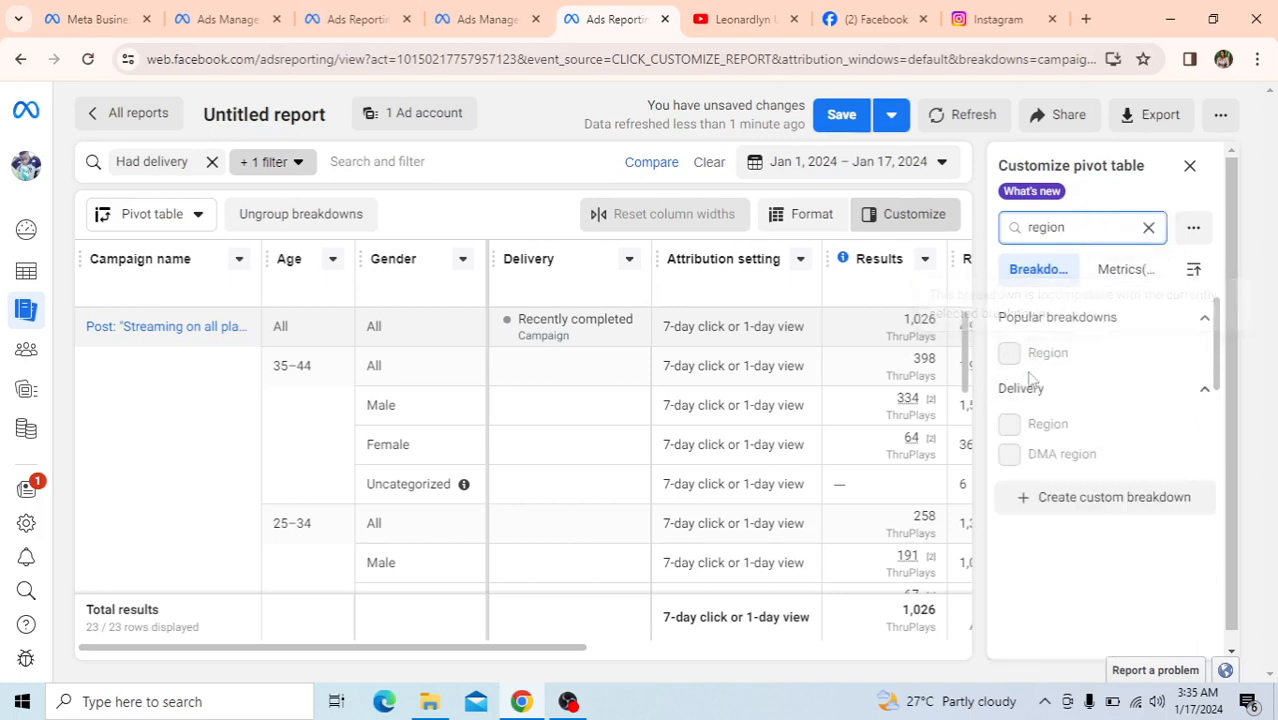
pyautogui.click(1149, 228)
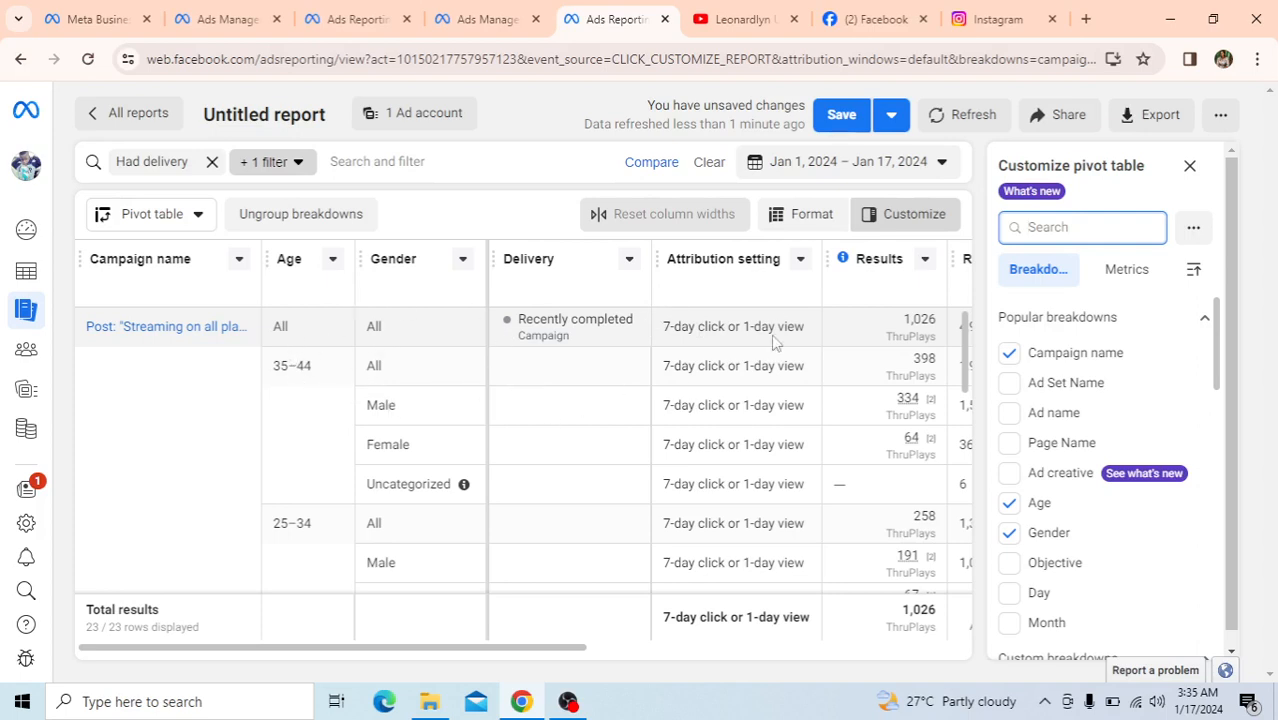
# Step: Examine the campaign's results for each age and gender group, including the cost per result and amount spent columns
pyautogui.moveTo(281, 654); pyautogui.dragTo(228, 640)
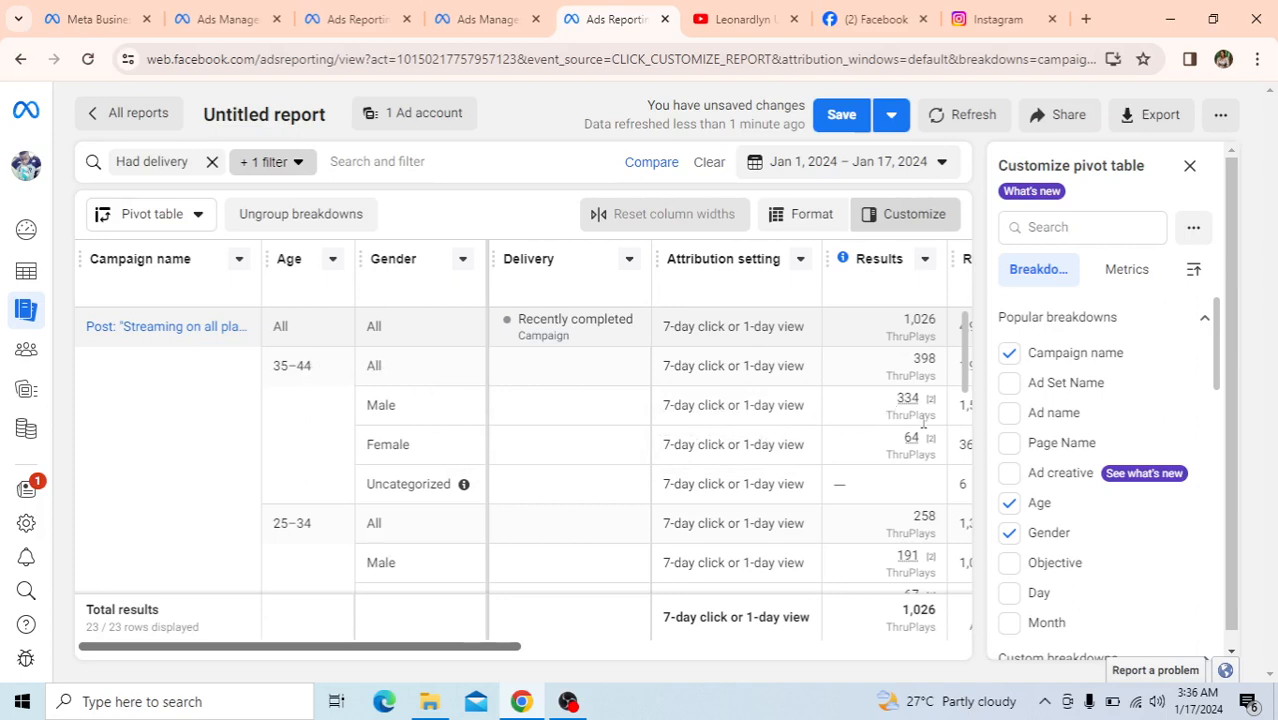
pyautogui.moveTo(912, 405)
pyautogui.moveTo(910, 439)
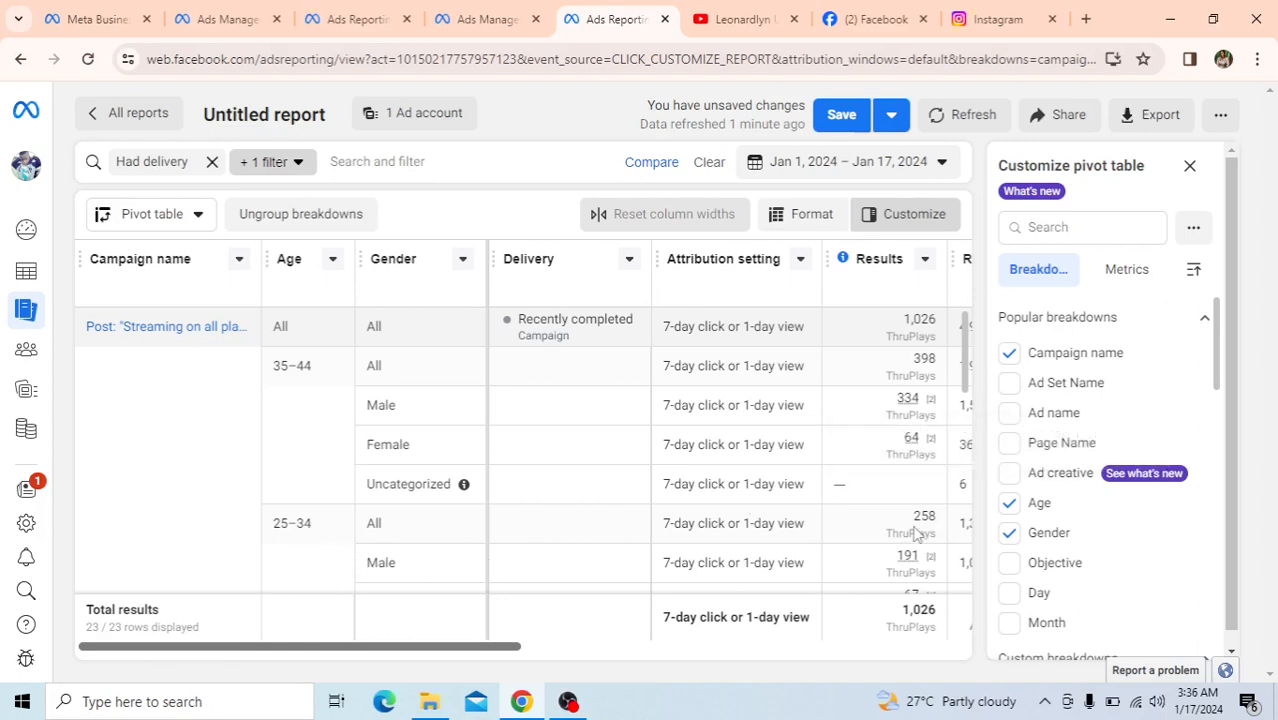
pyautogui.scroll(-1, 916, 533)
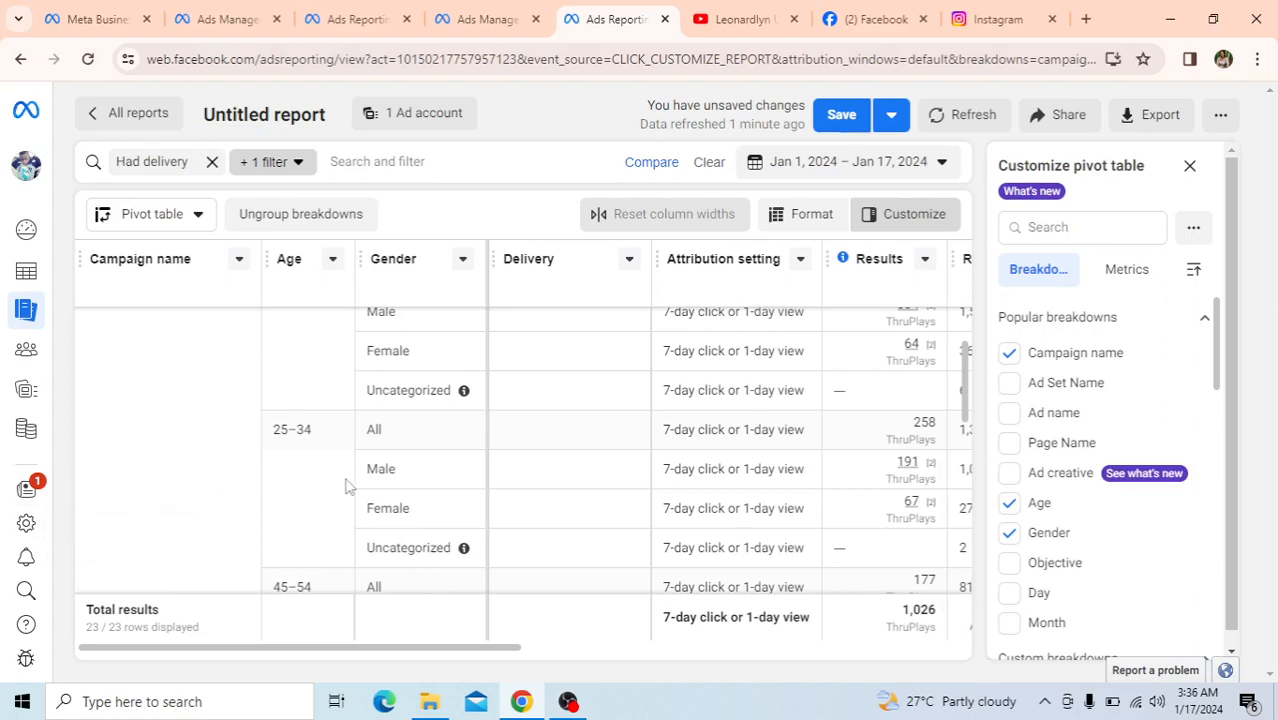
pyautogui.scroll(-2, 328, 480)
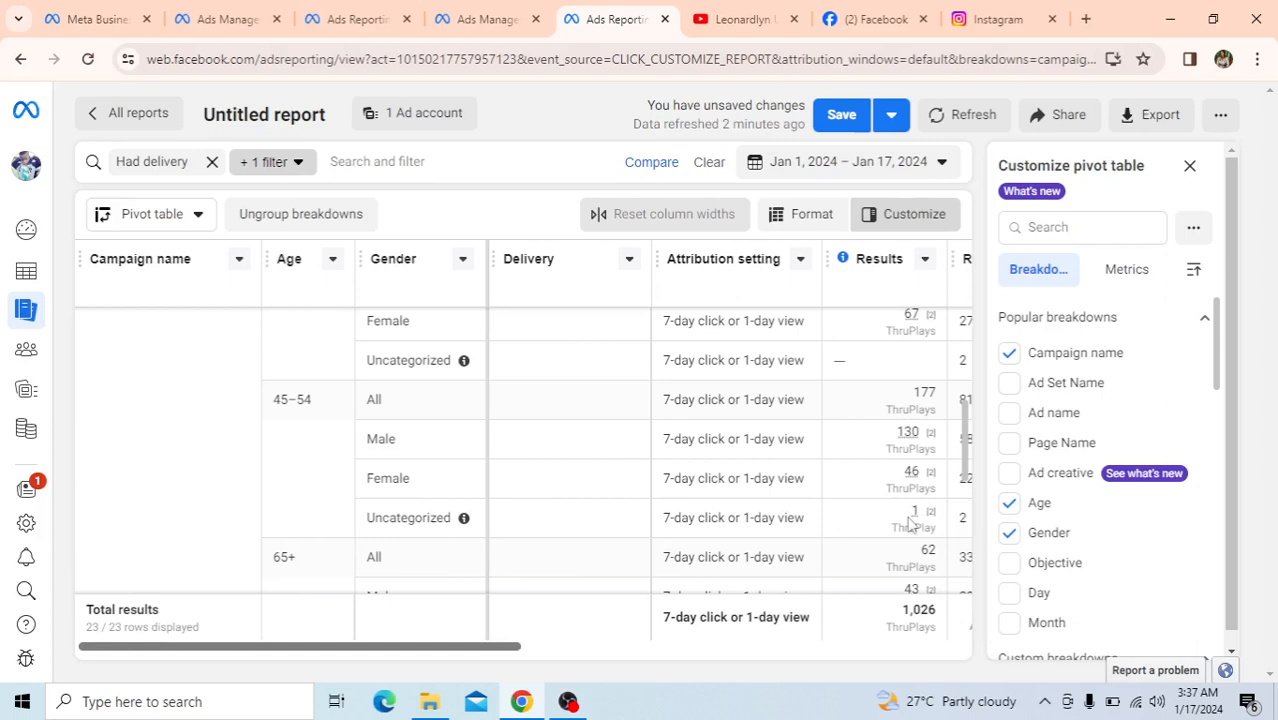
pyautogui.scroll(-1, 910, 522)
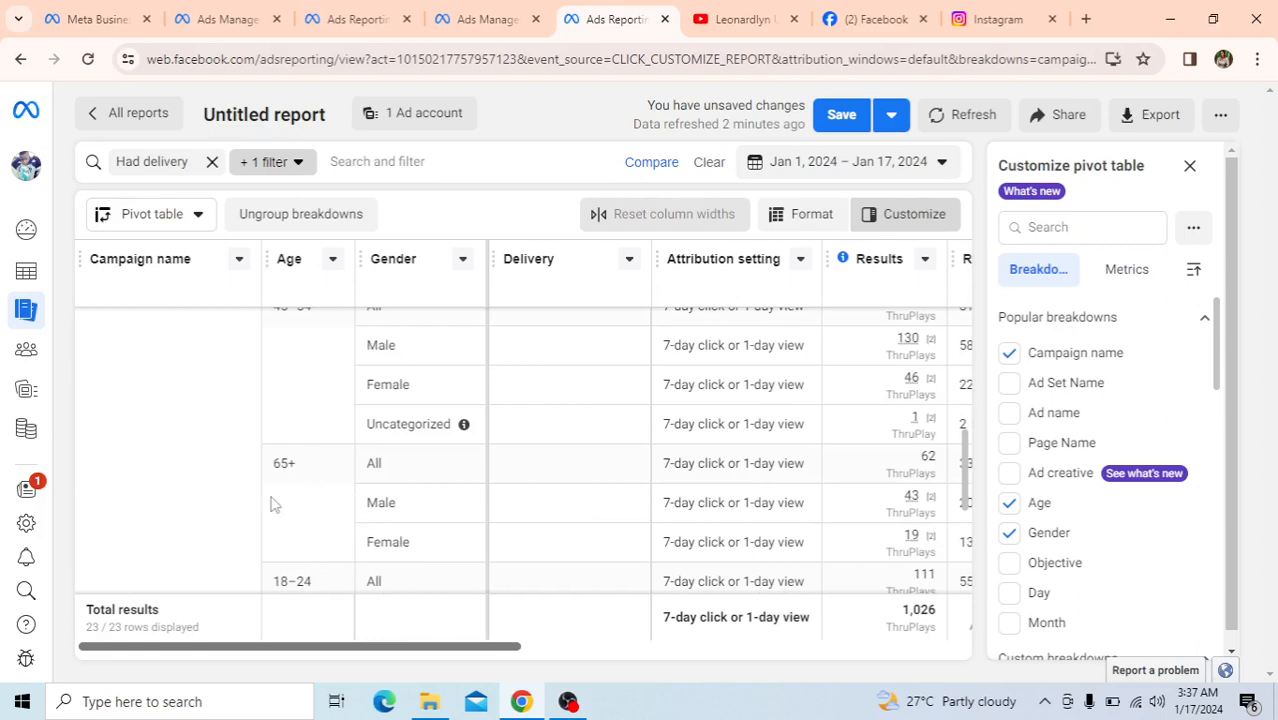
pyautogui.scroll(1, 288, 487)
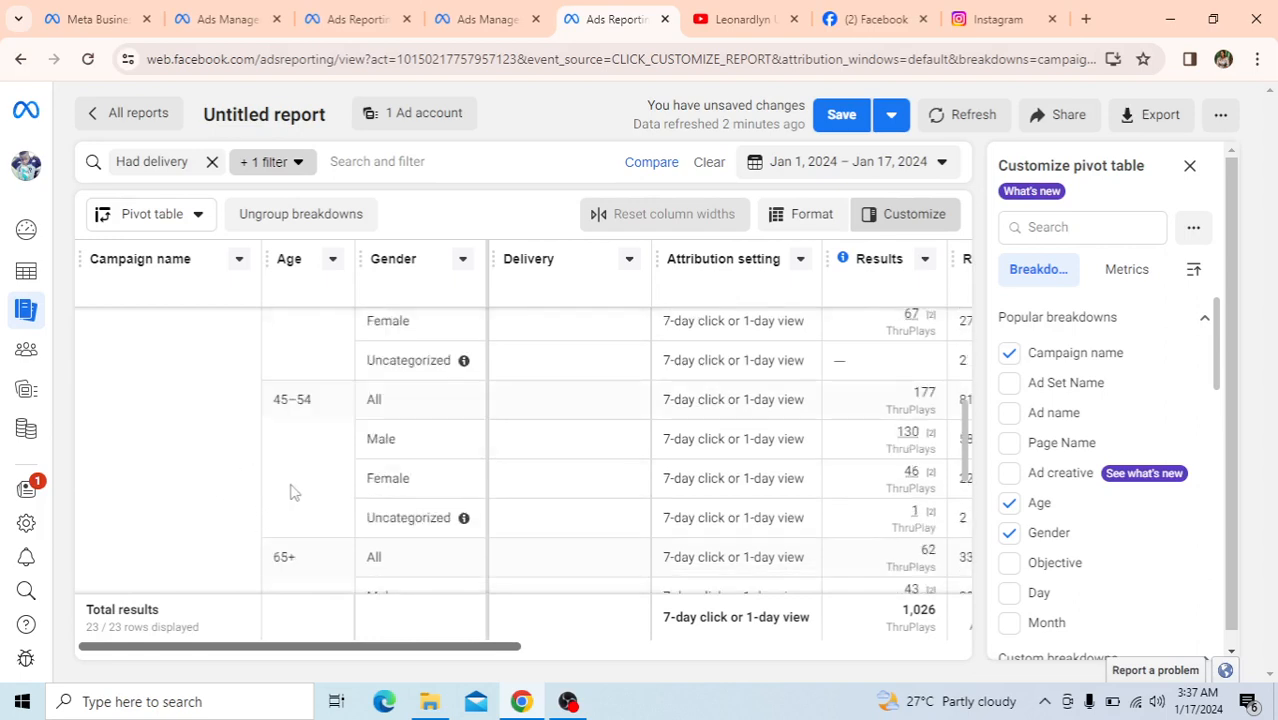
pyautogui.scroll(-4, 320, 484)
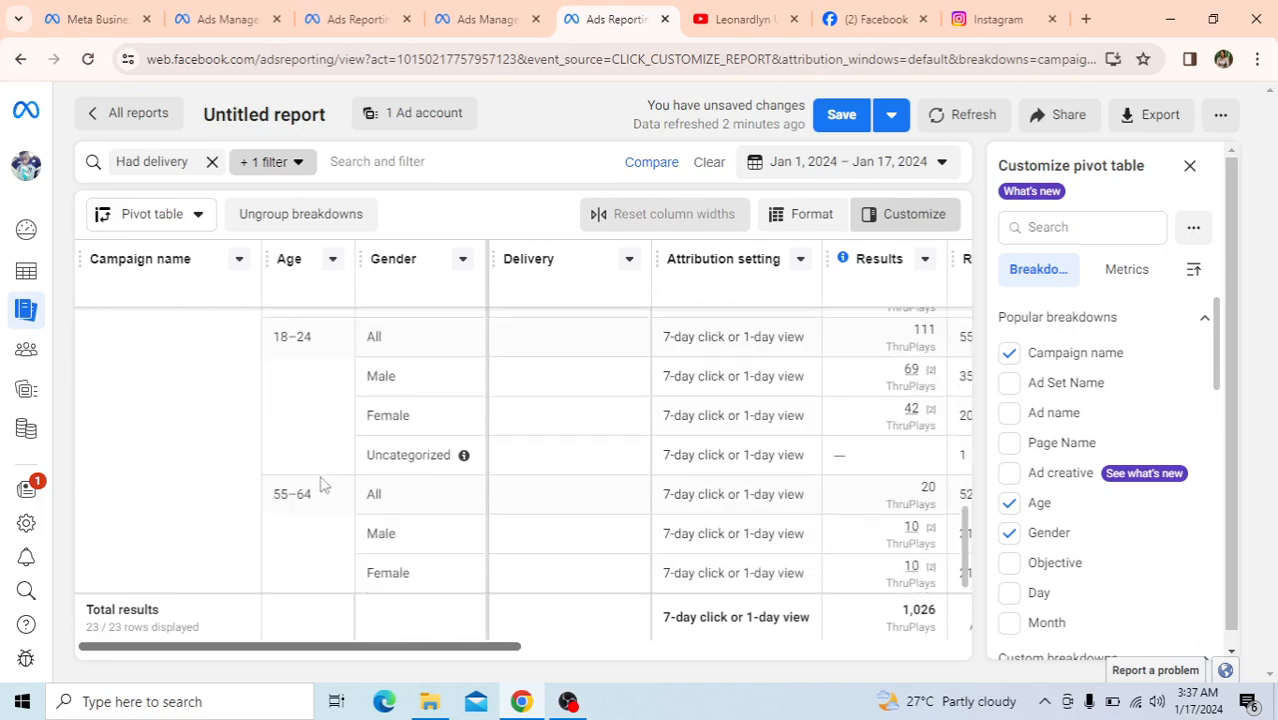
pyautogui.scroll(3, 320, 484)
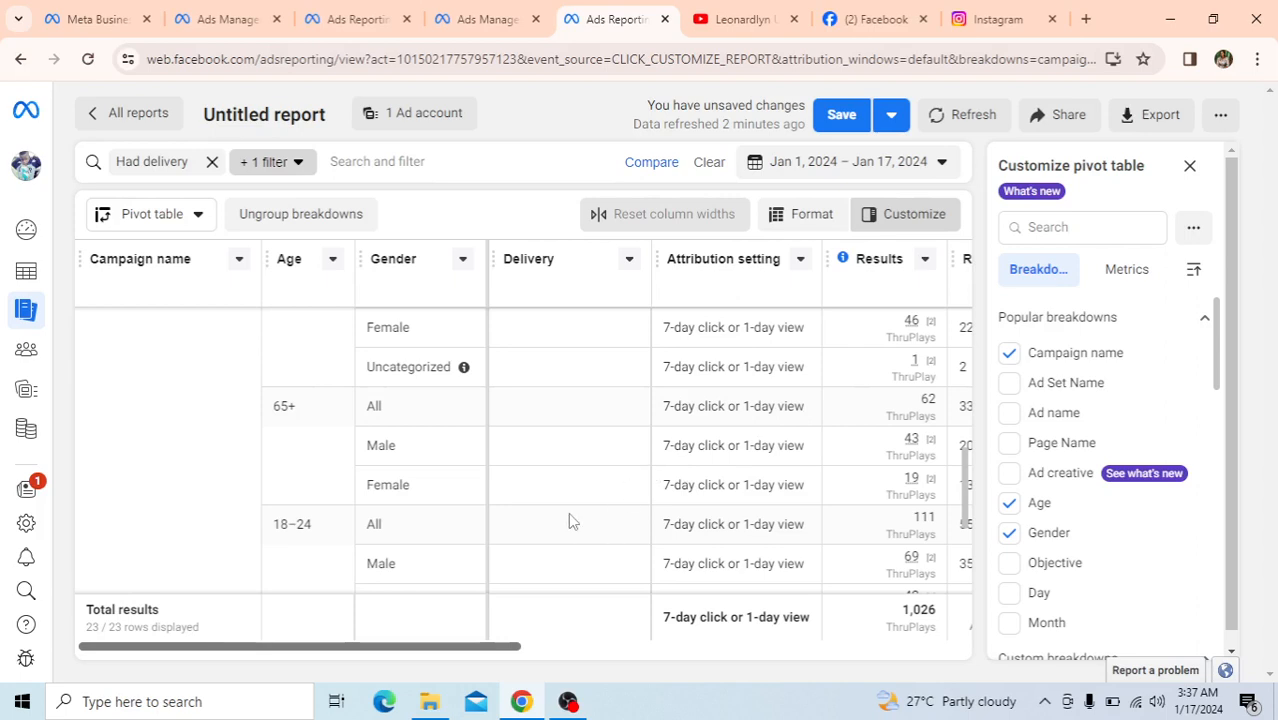
pyautogui.scroll(5, 568, 520)
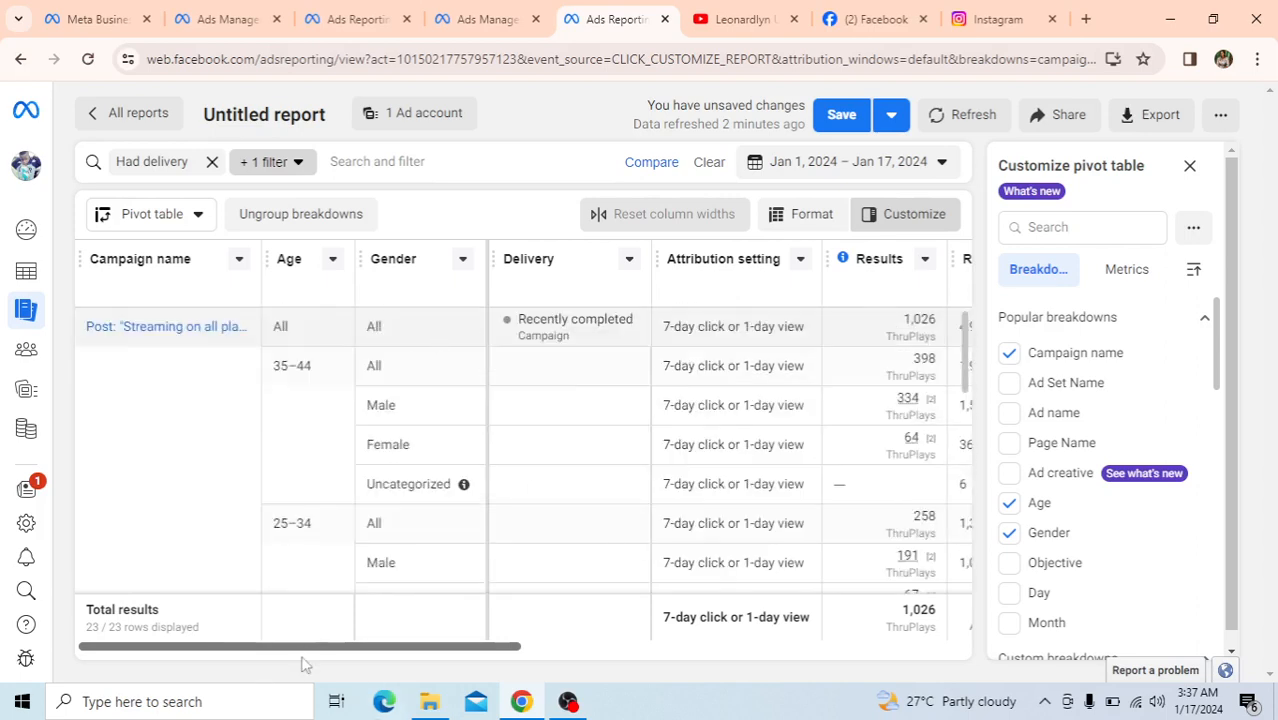
pyautogui.moveTo(308, 650); pyautogui.dragTo(529, 612)
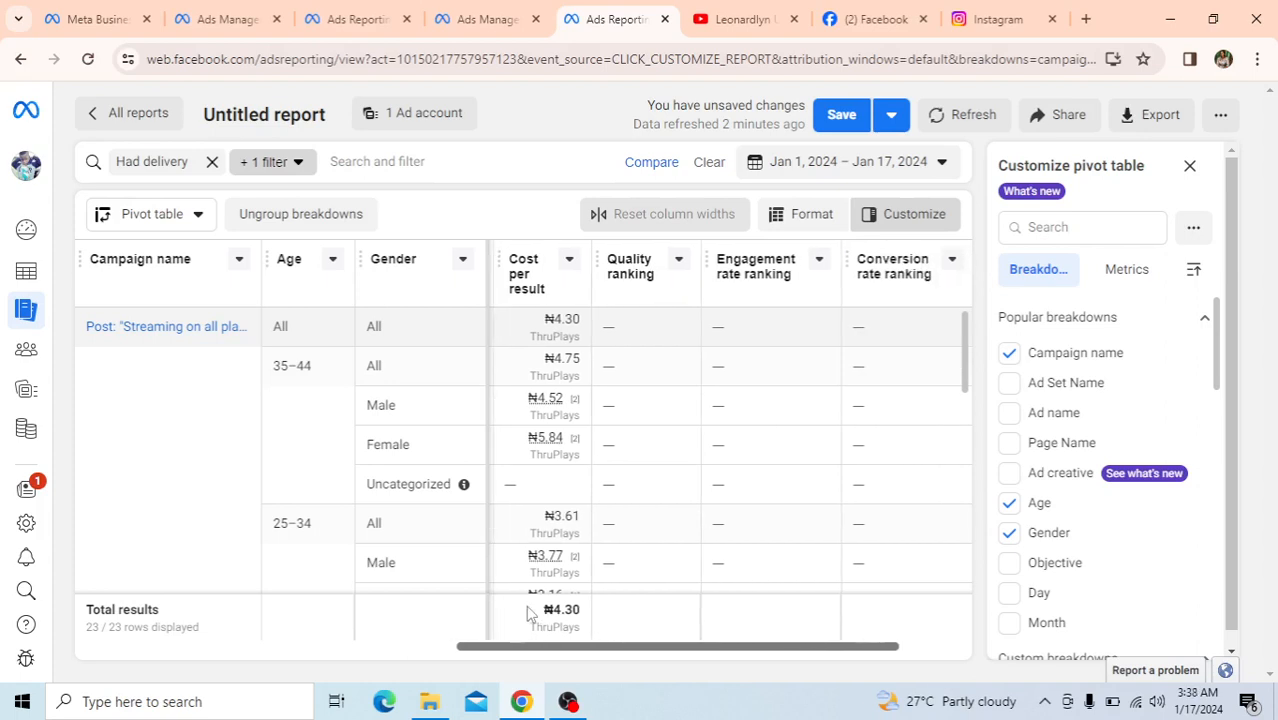
pyautogui.moveTo(529, 612); pyautogui.dragTo(603, 611)
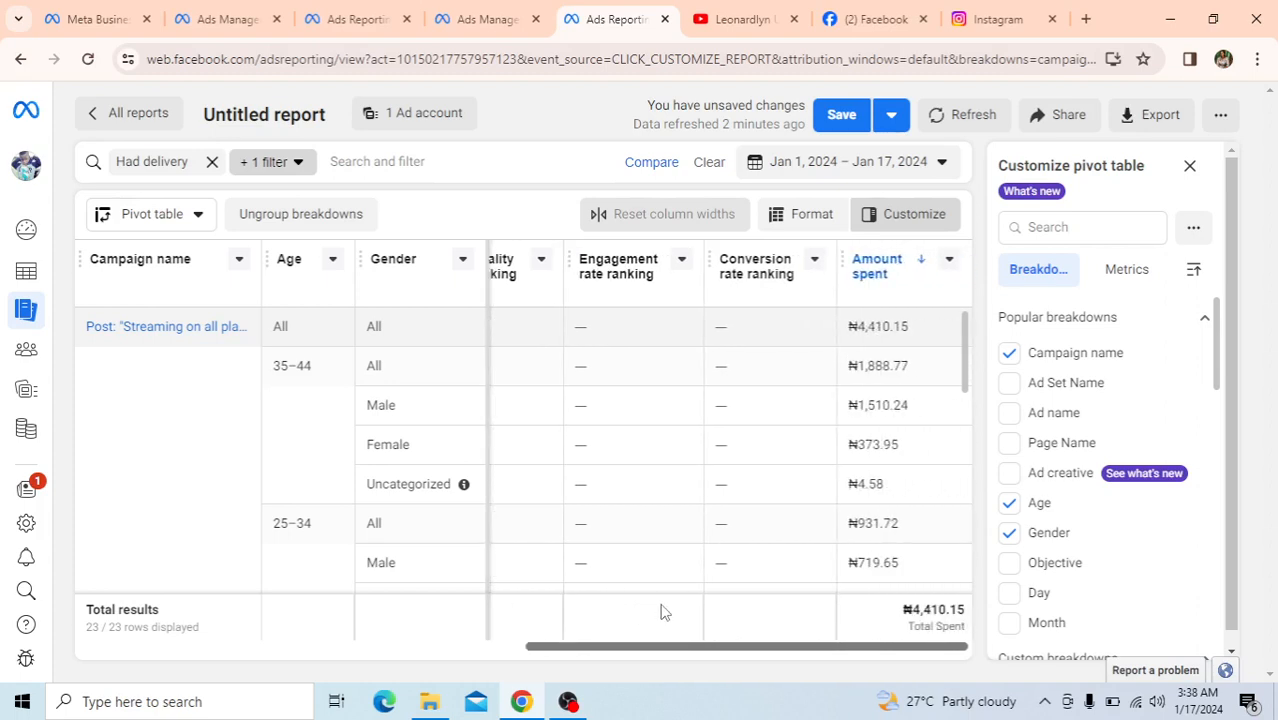
pyautogui.moveTo(672, 610); pyautogui.dragTo(208, 680)
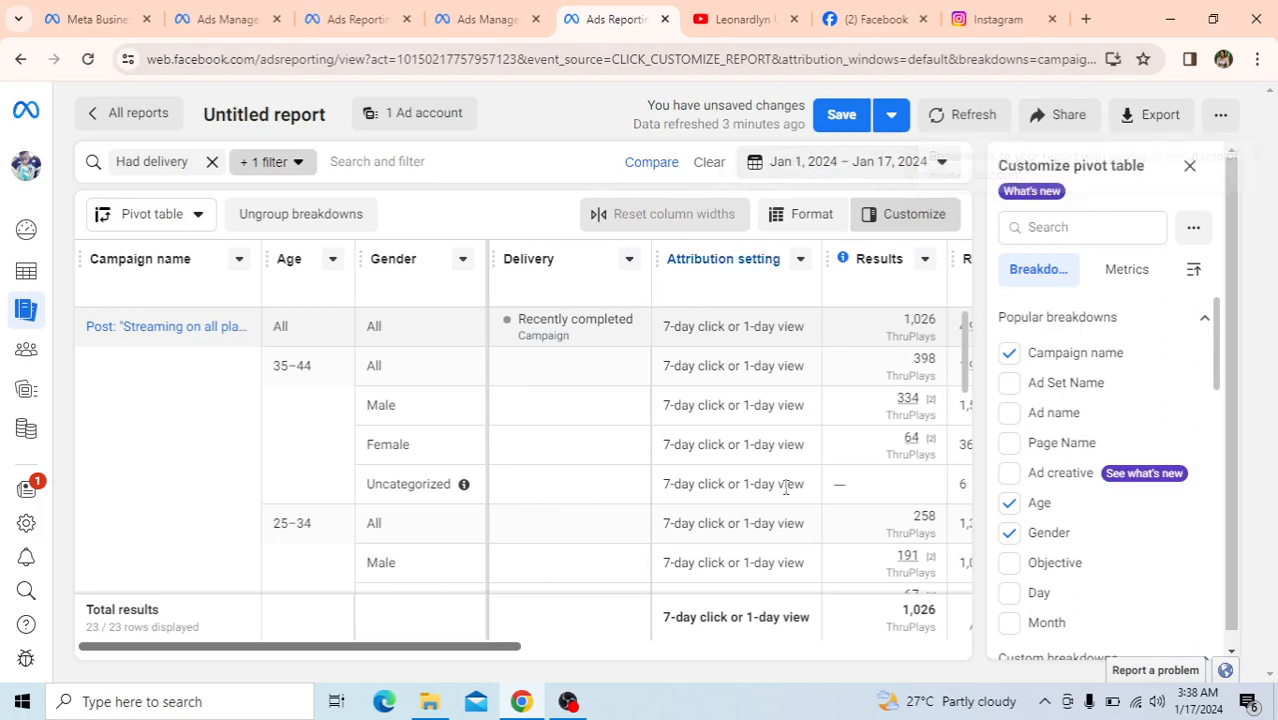
# Step: Export the age and gender report as a CSV file without a custom name
pyautogui.click(1157, 120)
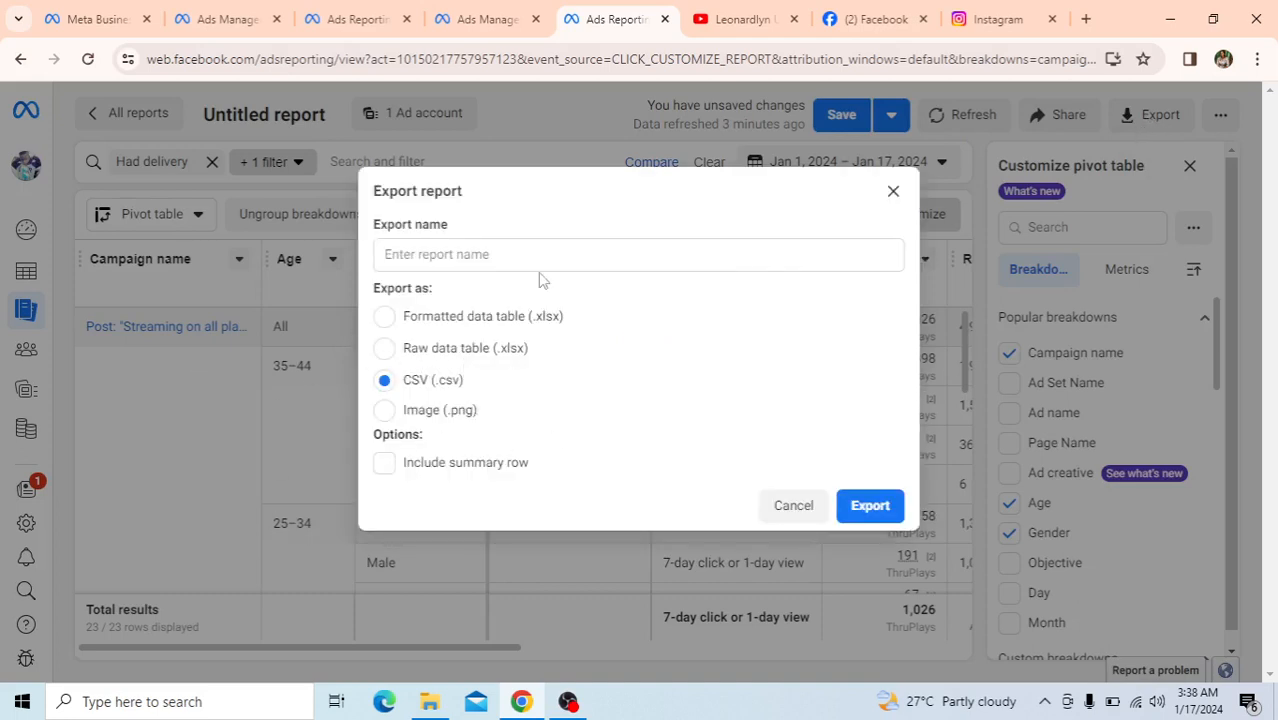
pyautogui.click(870, 507)
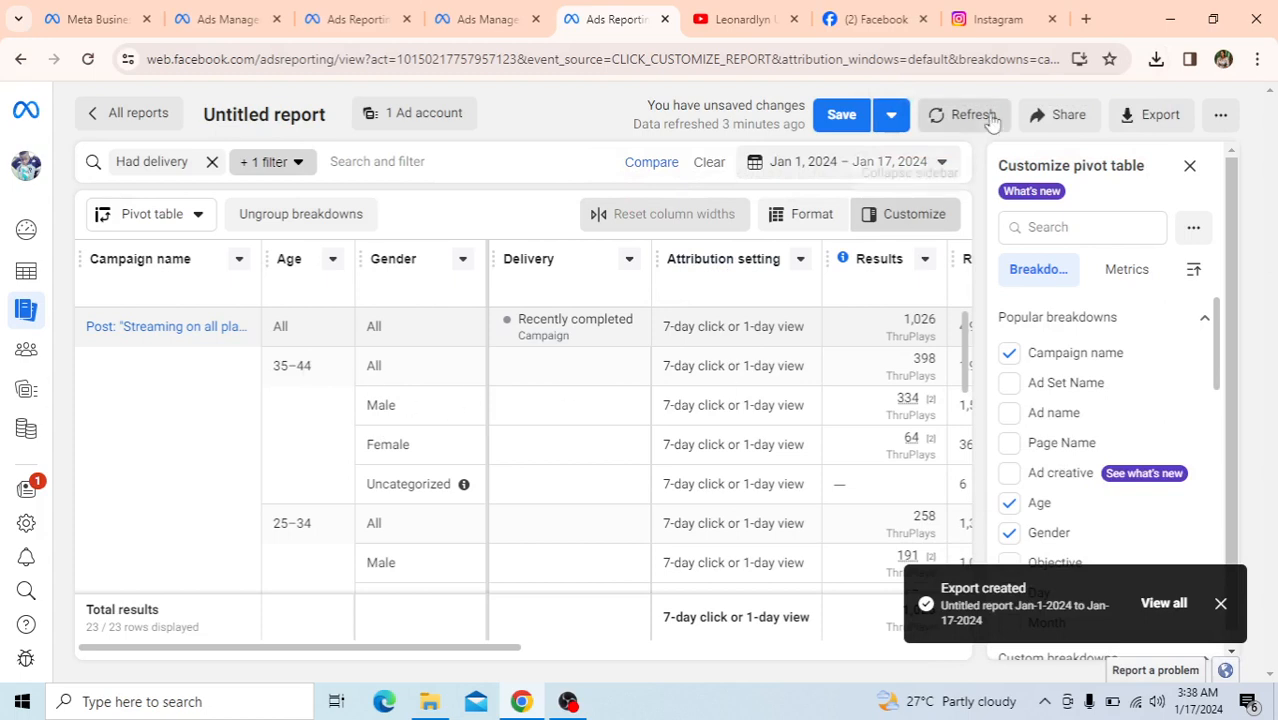
# Step: Replace the Age and Gender breakdowns in the pivot table with the Region breakdown
pyautogui.click(1009, 504)
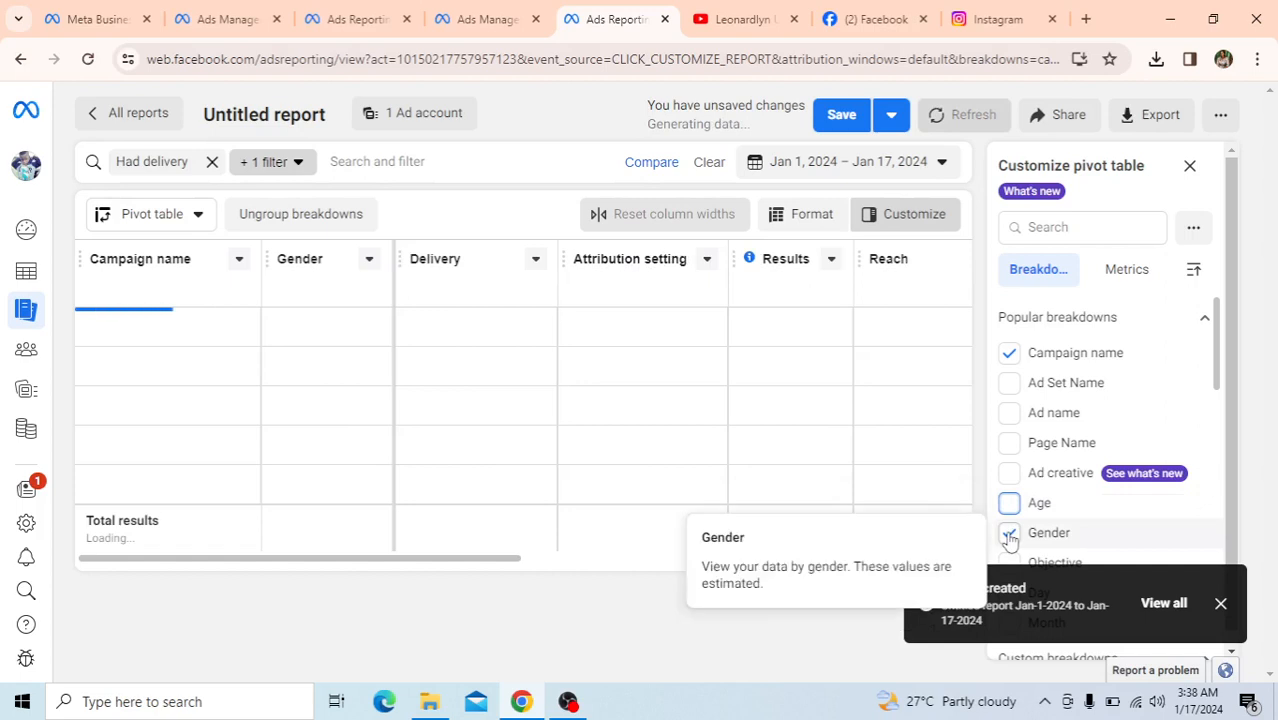
pyautogui.click(1009, 534)
pyautogui.click(1080, 226)
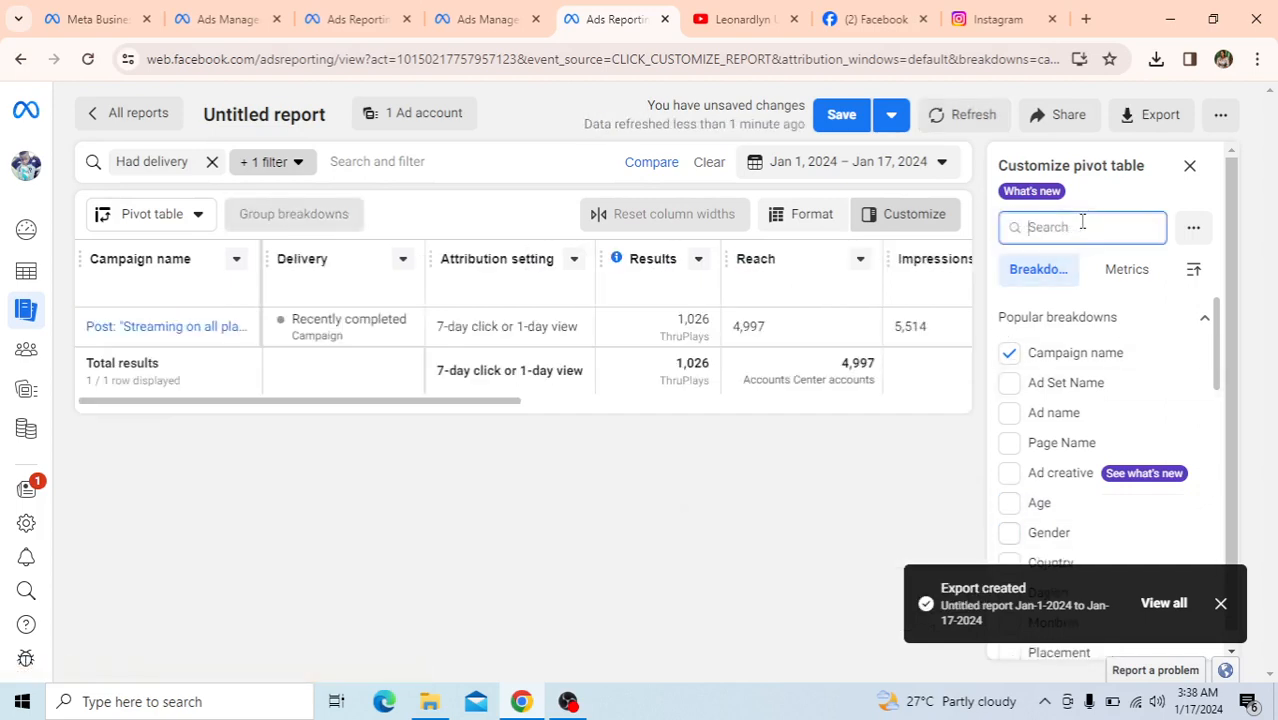
pyautogui.write('r')
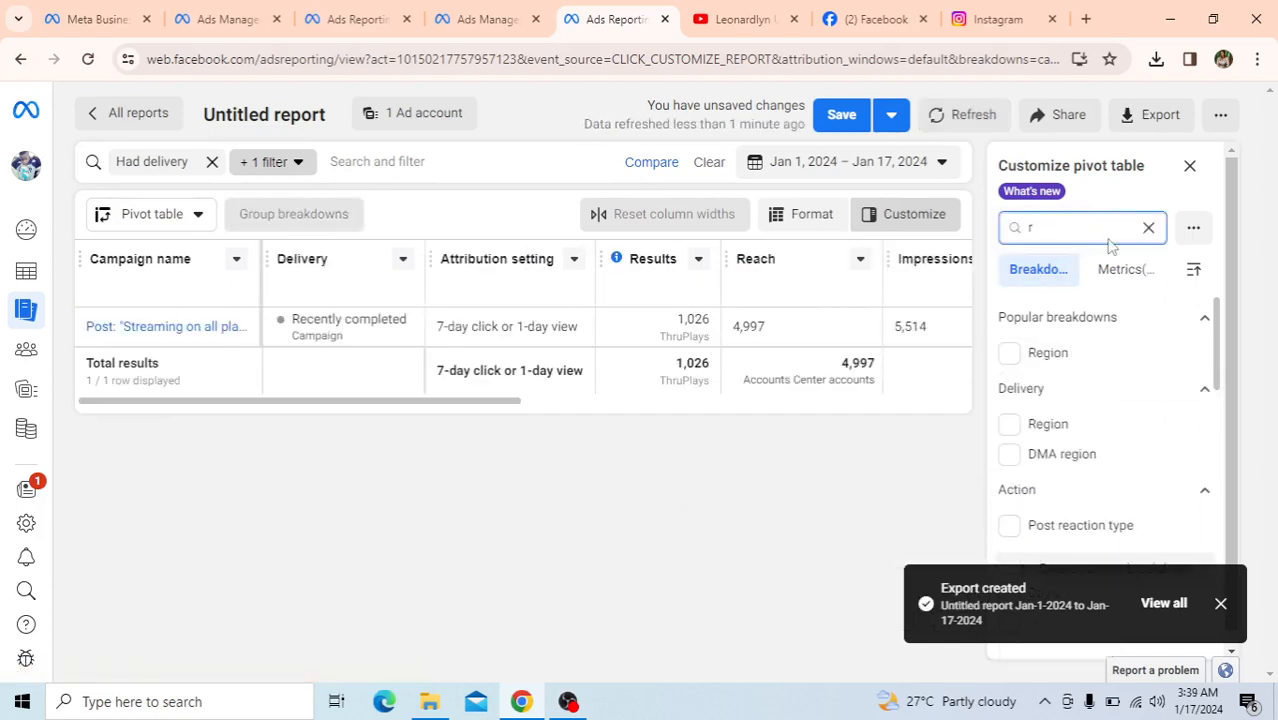
pyautogui.write('egion')
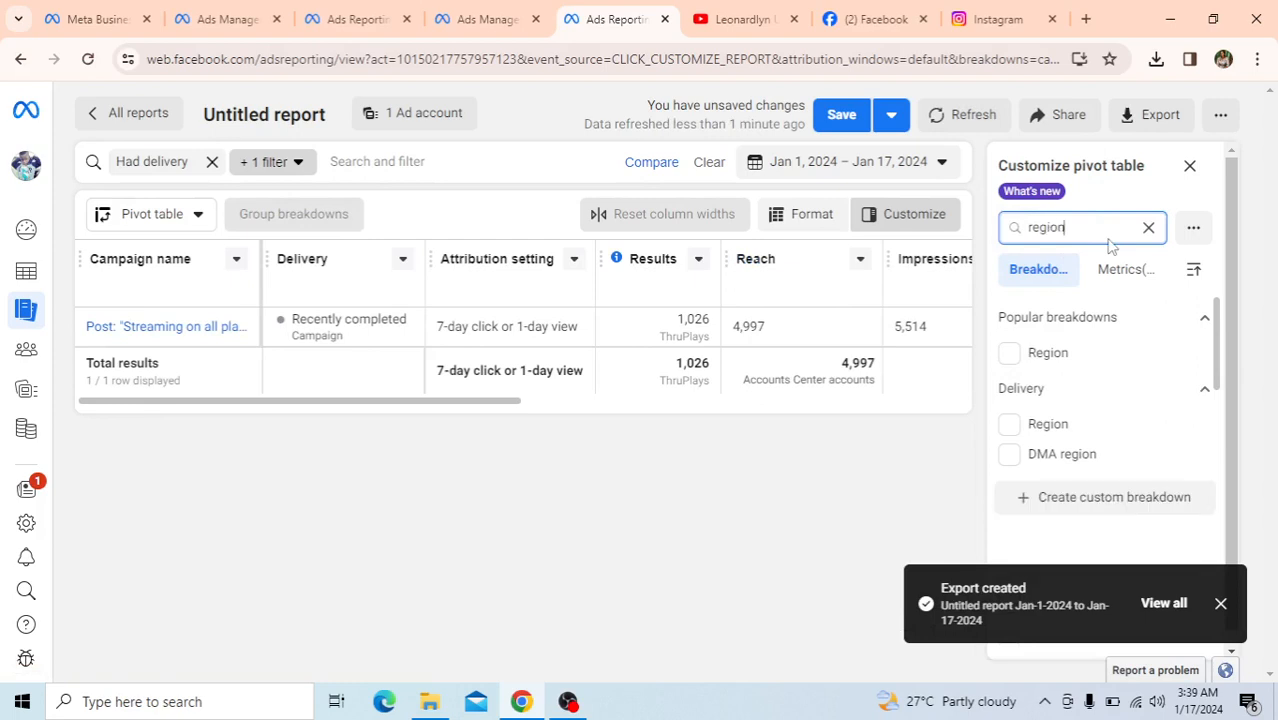
pyautogui.click(1010, 357)
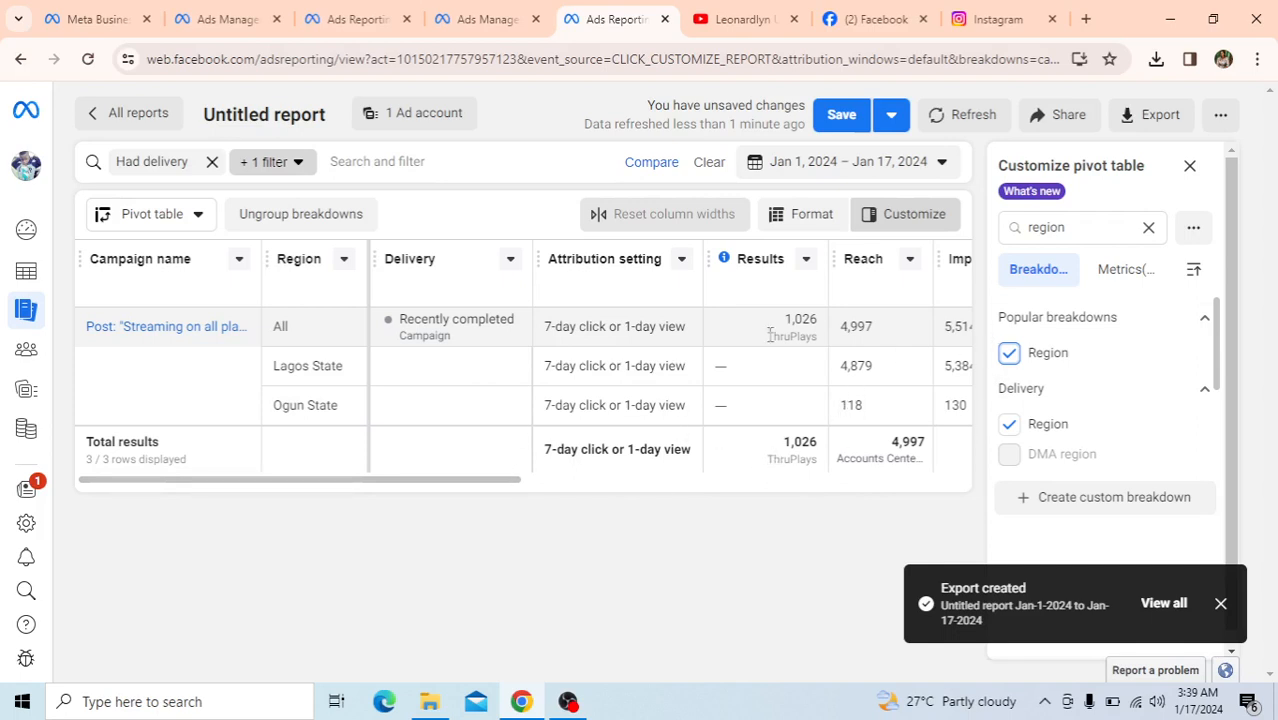
# Step: Export the region report as a CSV file named "Region" and dismiss the earlier export notification
pyautogui.click(1150, 116)
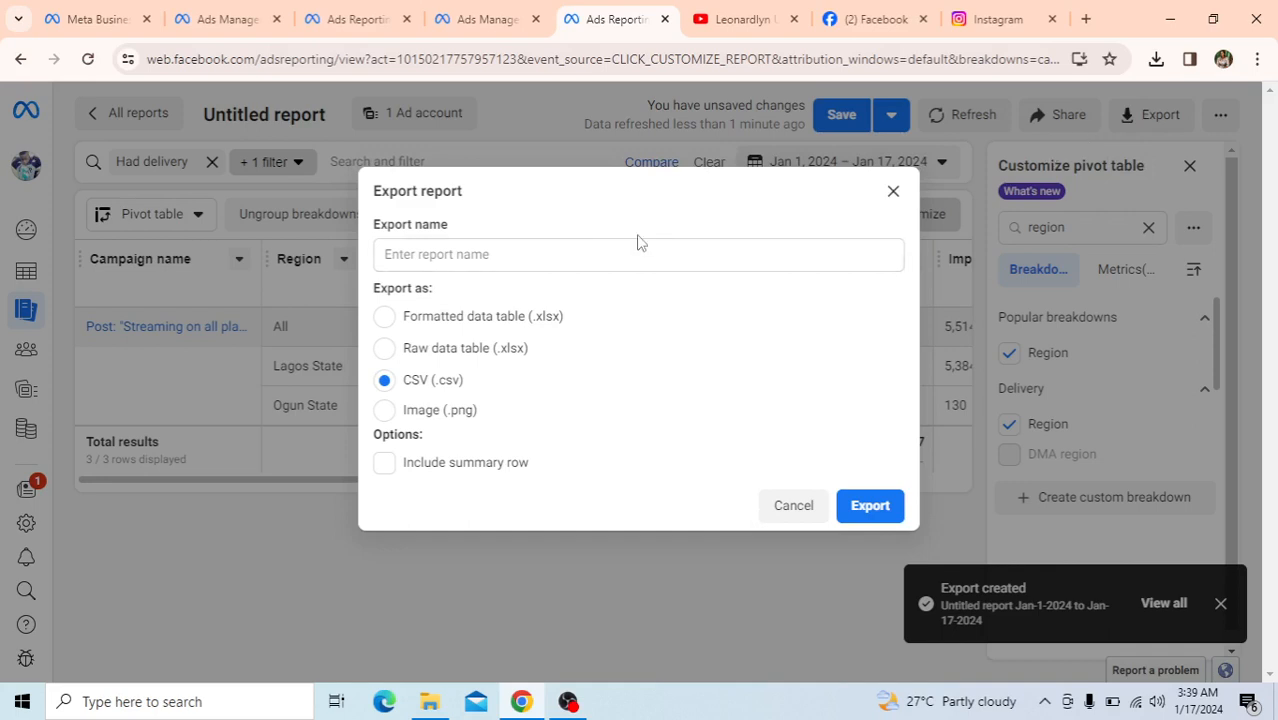
pyautogui.click(501, 253)
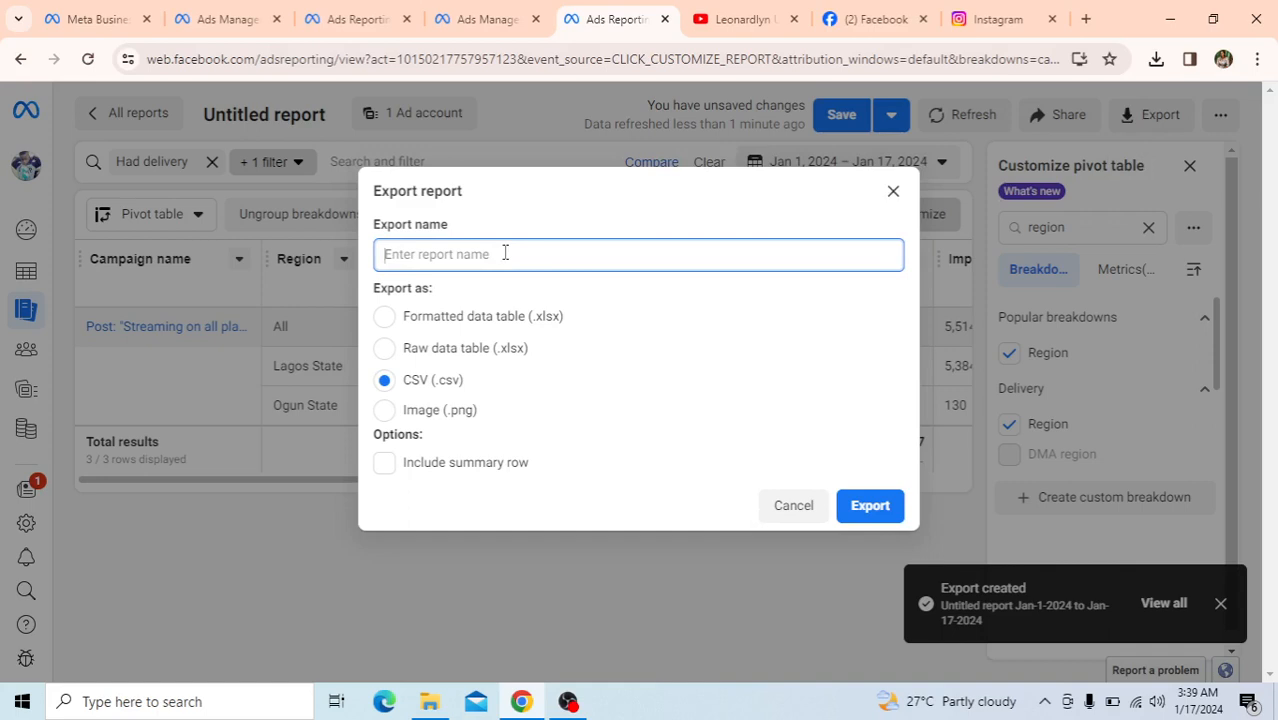
pyautogui.write('r')
pyautogui.write('Region')
pyautogui.click(870, 506)
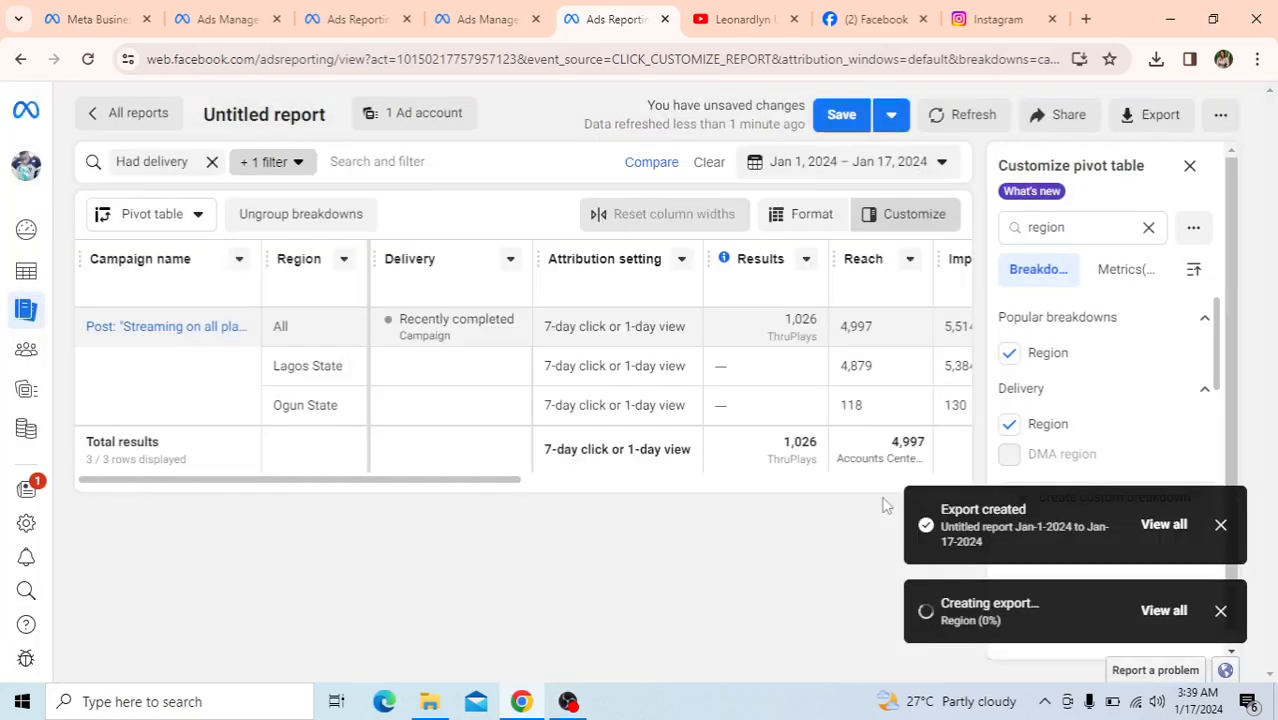
pyautogui.click(1221, 524)
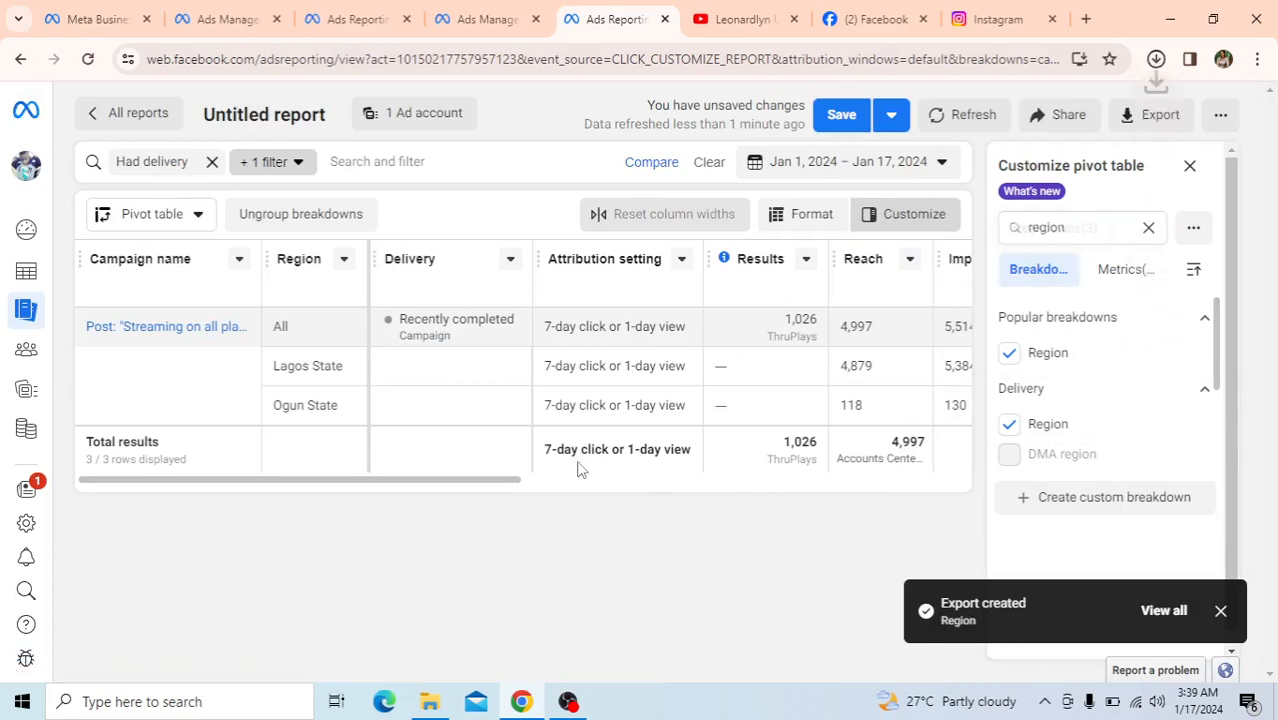
# Step: Examine the region report's columns, clear the breakdown search, and look through the level, time, delivery, action and settings breakdowns
pyautogui.moveTo(518, 477); pyautogui.dragTo(660, 474)
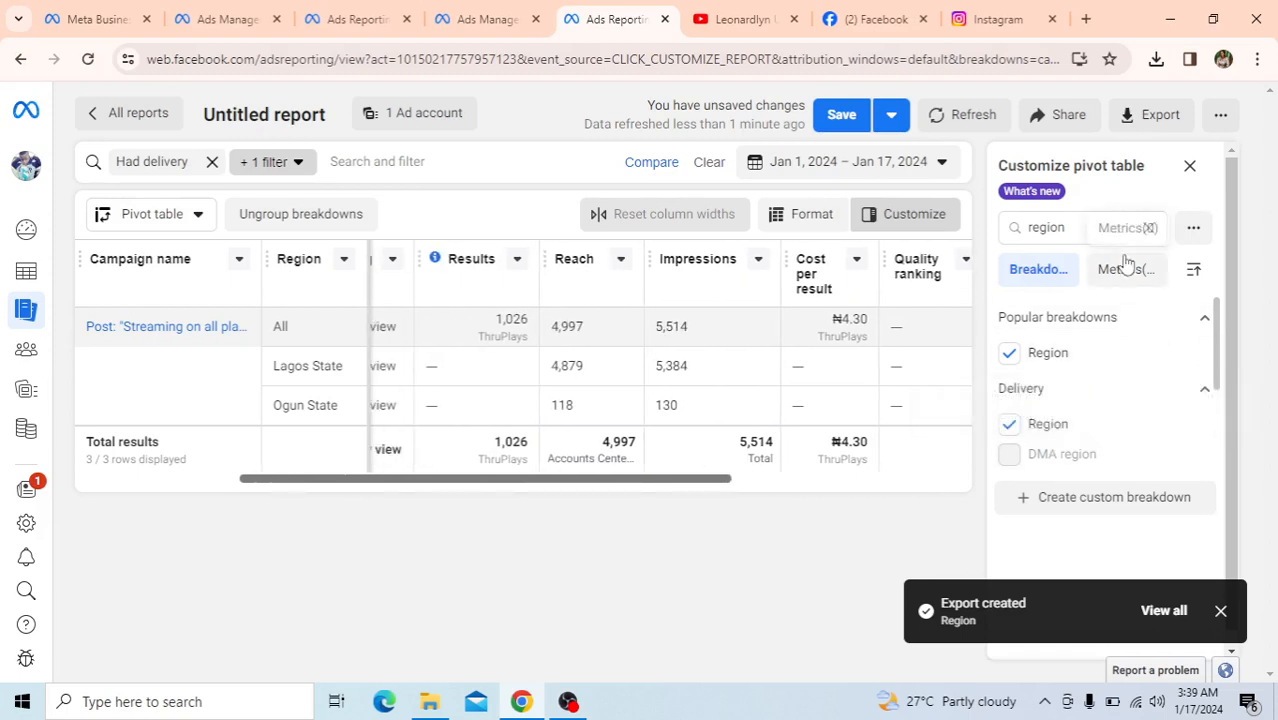
pyautogui.click(1148, 227)
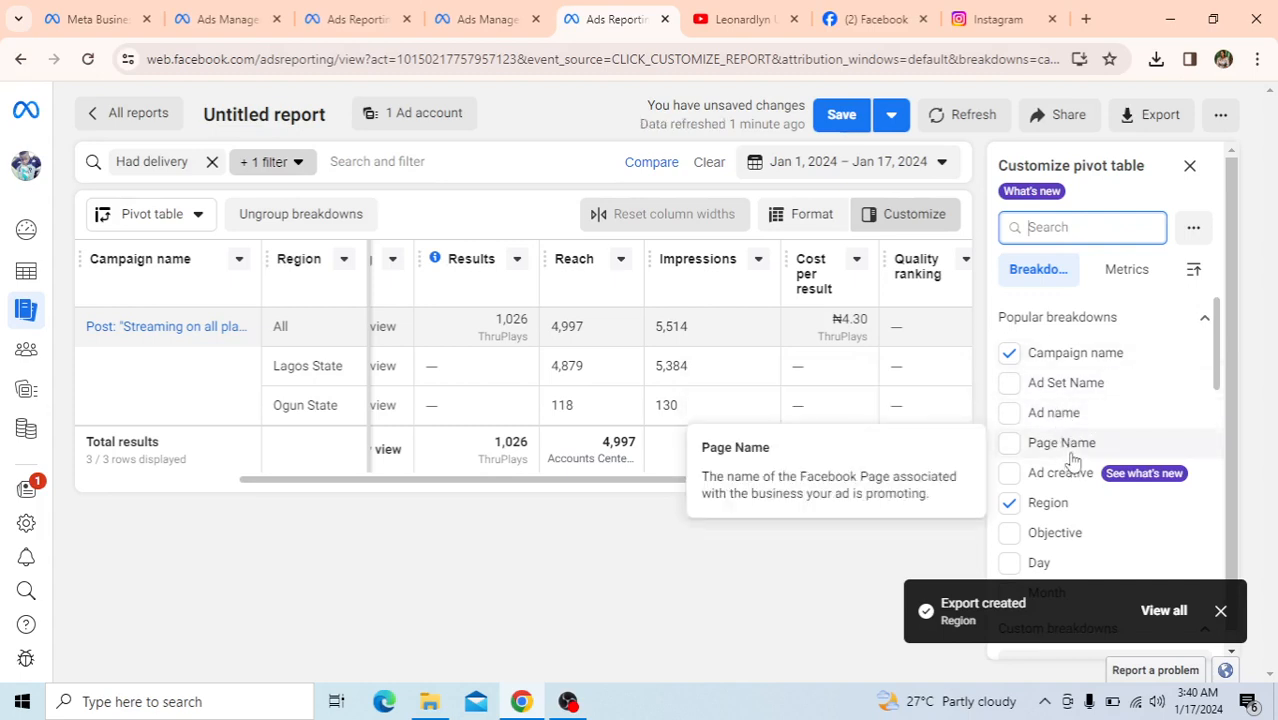
pyautogui.scroll(-1, 1072, 460)
pyautogui.scroll(-1, 1072, 460)
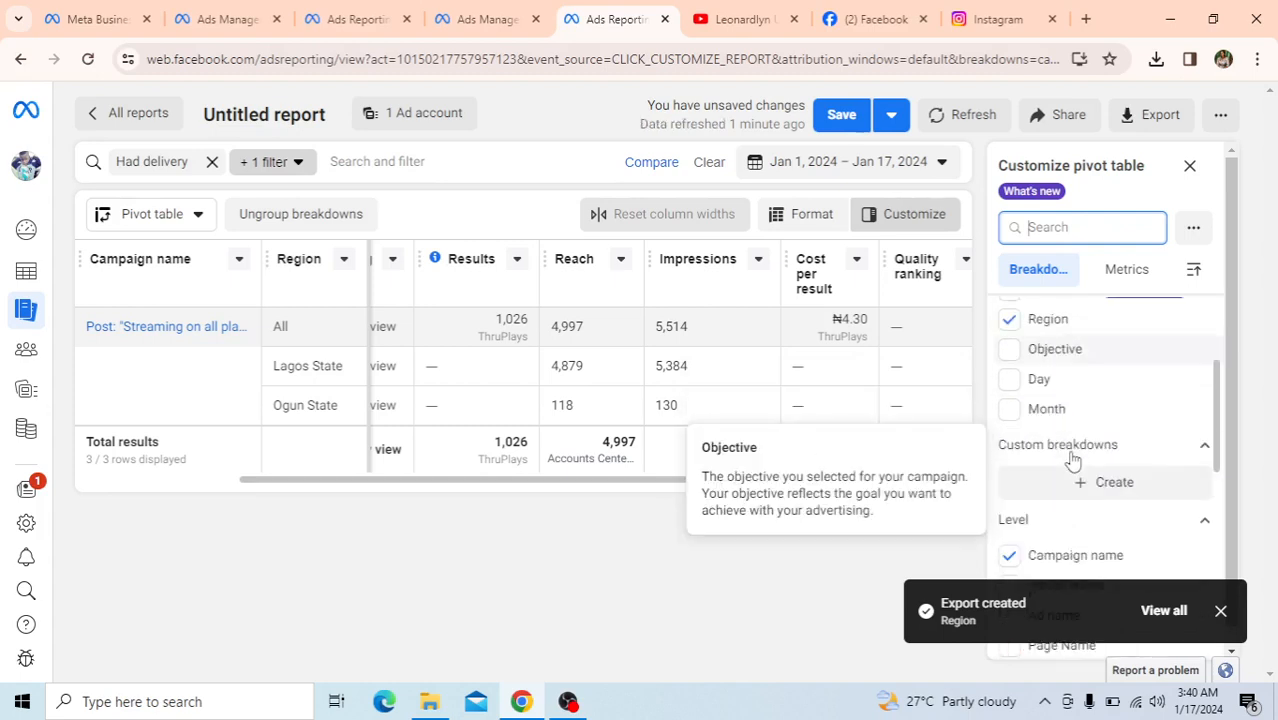
pyautogui.scroll(-2, 1098, 450)
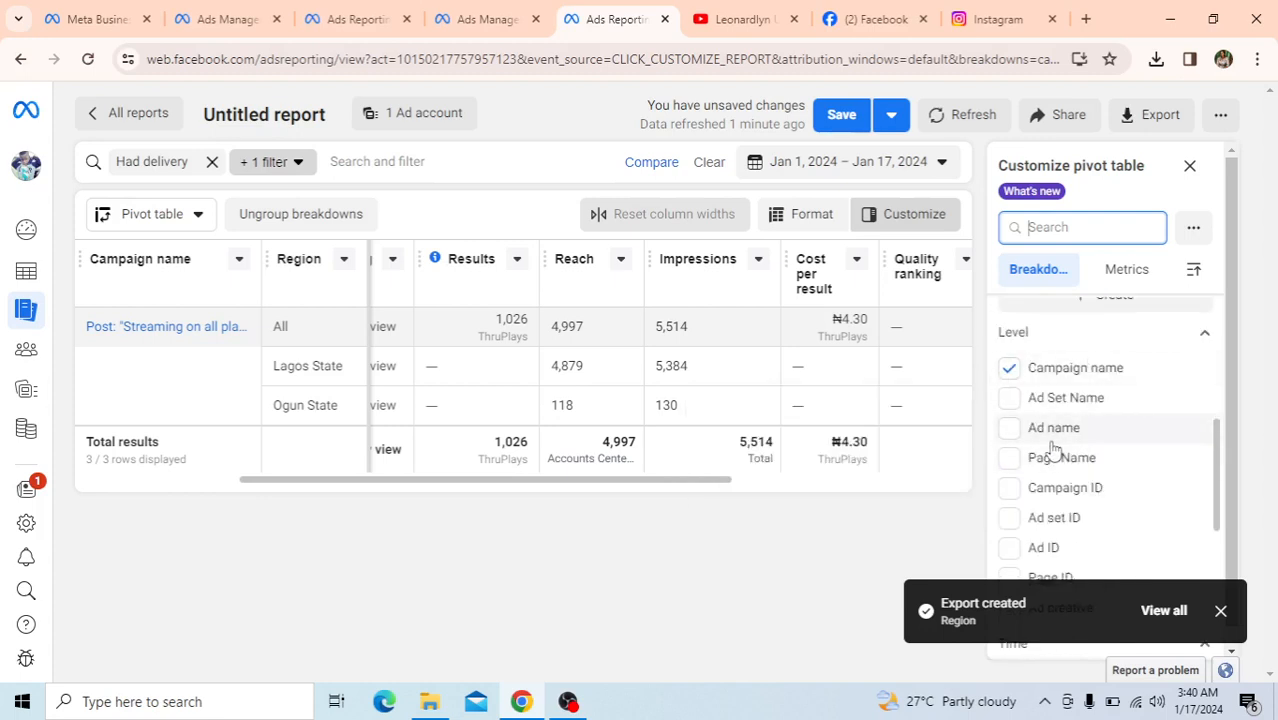
pyautogui.scroll(-1, 1070, 490)
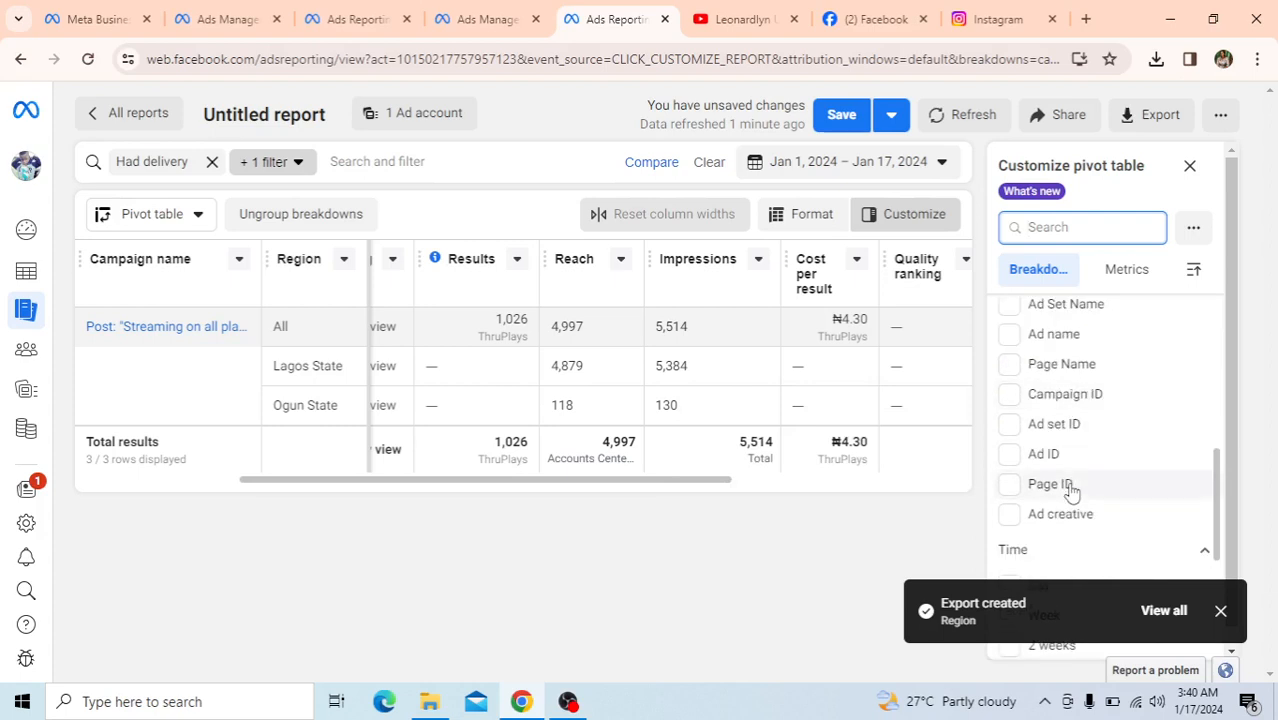
pyautogui.scroll(-1, 1072, 430)
pyautogui.scroll(-3, 1077, 440)
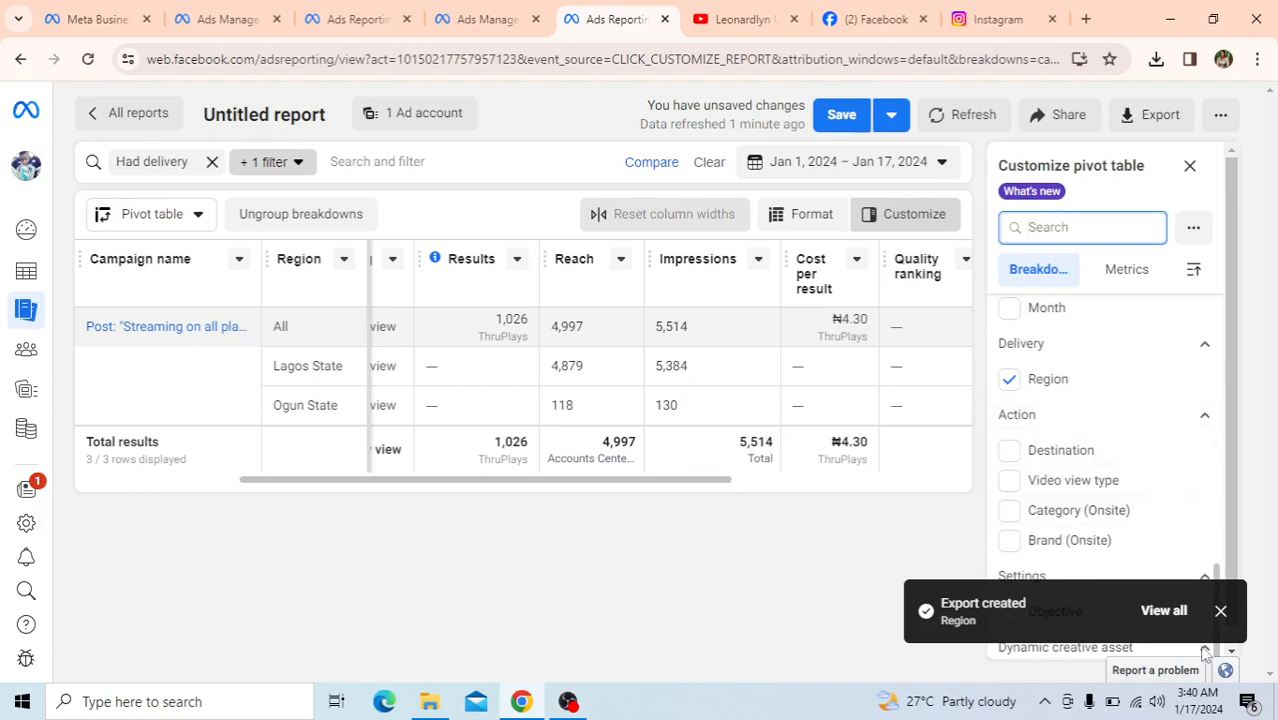
pyautogui.click(1221, 610)
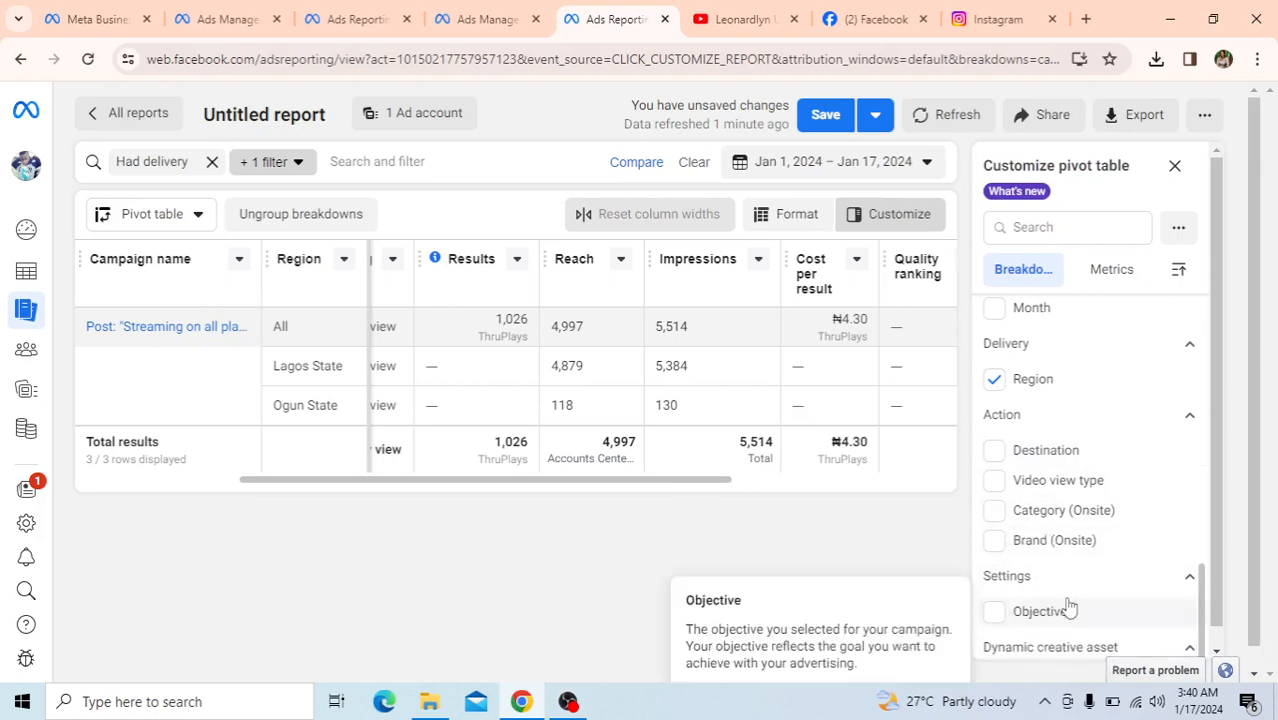
pyautogui.scroll(3, 1060, 517)
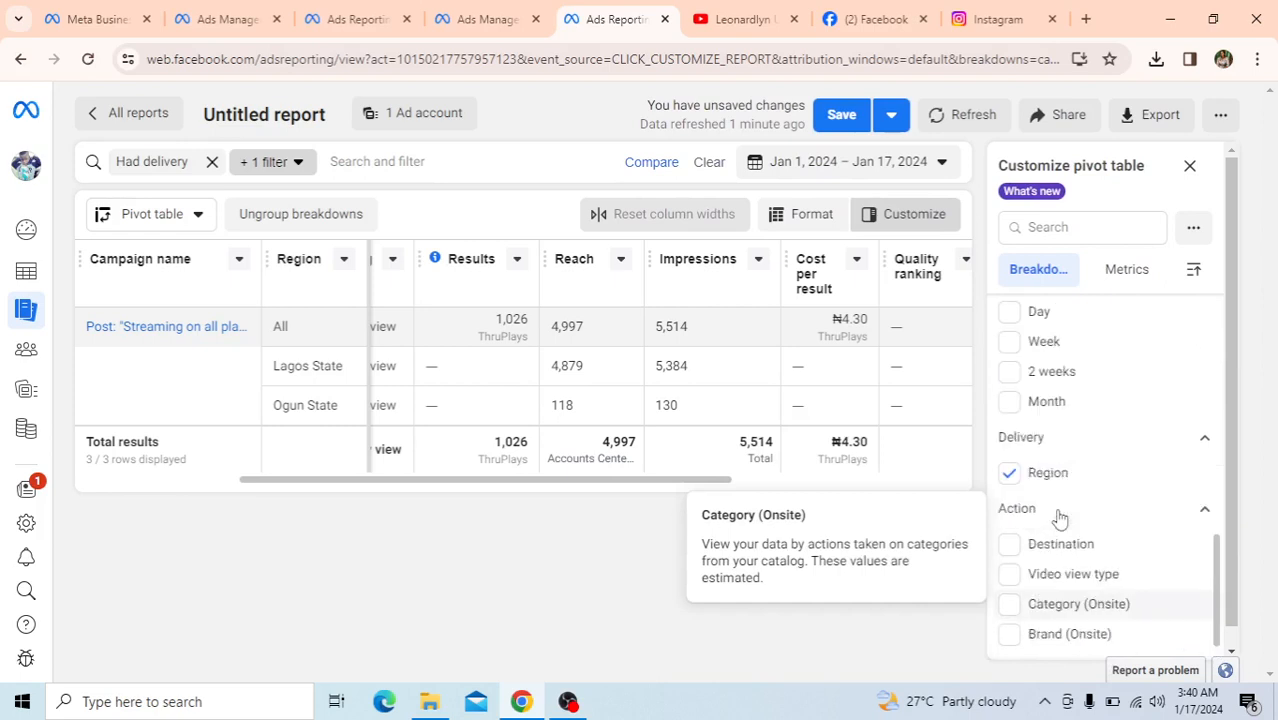
pyautogui.scroll(5, 1060, 517)
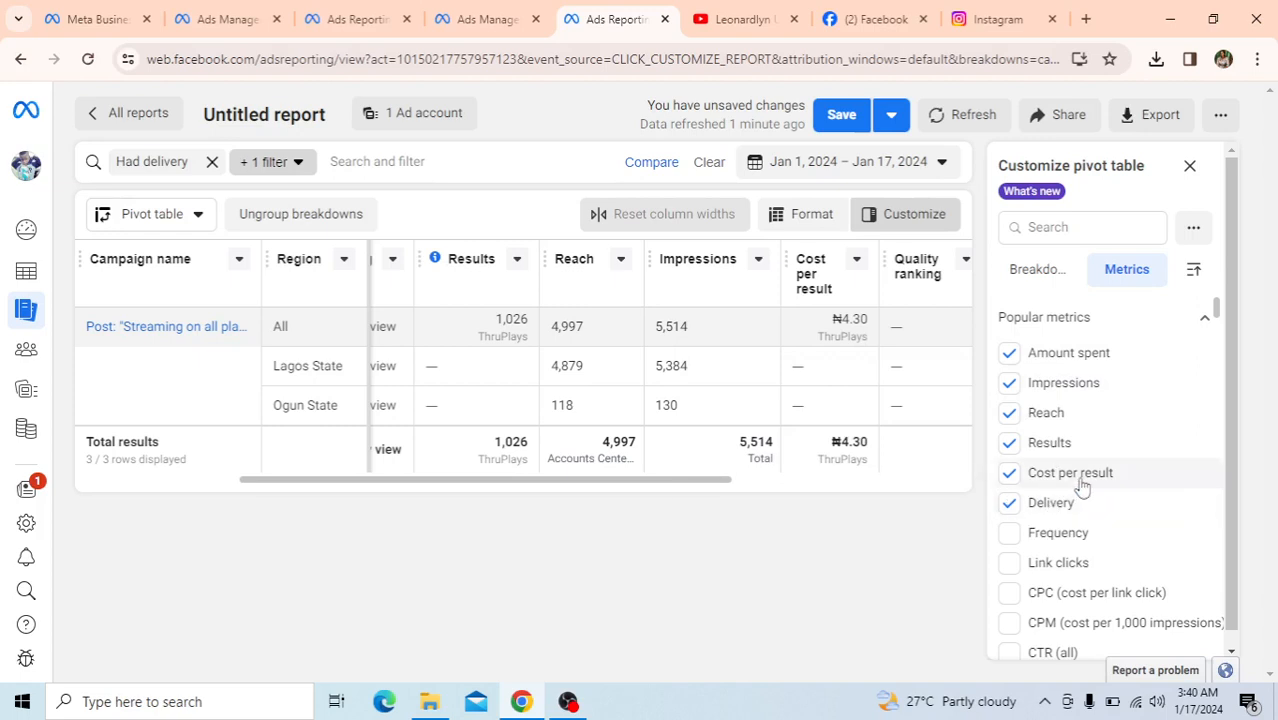
# Step: Add the Link clicks and Clicks (all) metrics to the region pivot table
pyautogui.scroll(-3, 1058, 512)
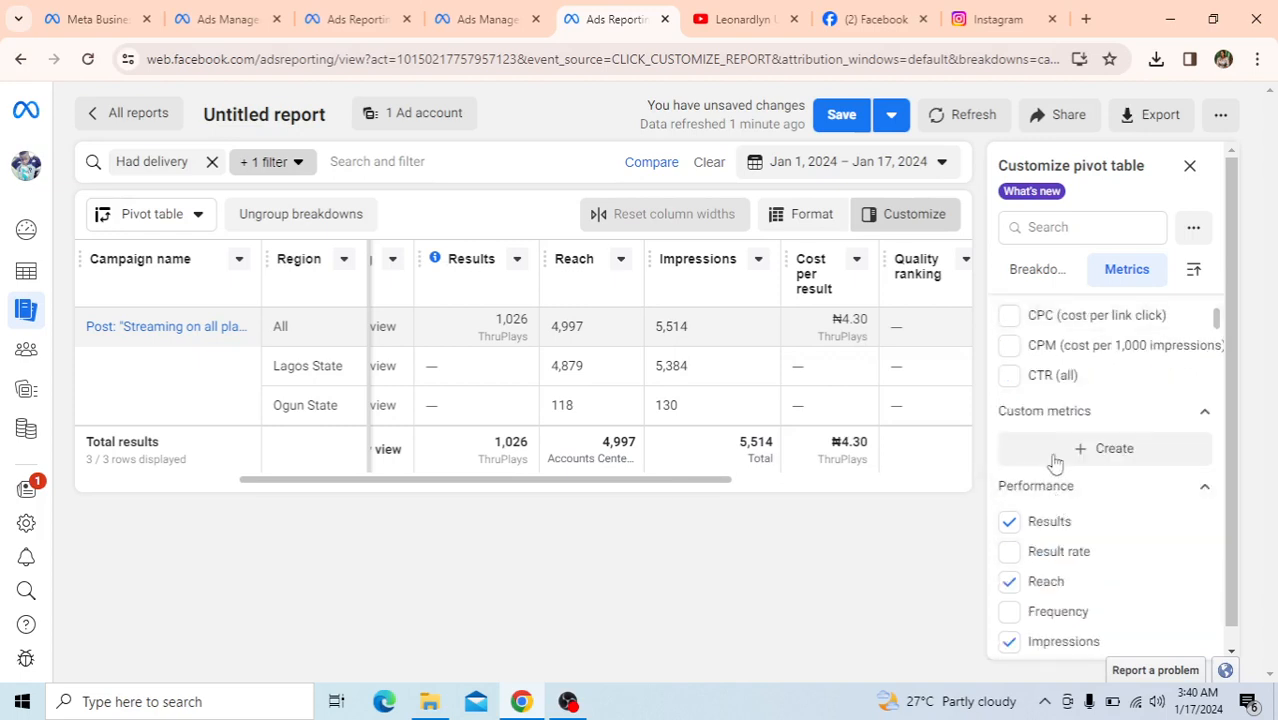
pyautogui.scroll(2, 1125, 520)
pyautogui.scroll(1, 1120, 516)
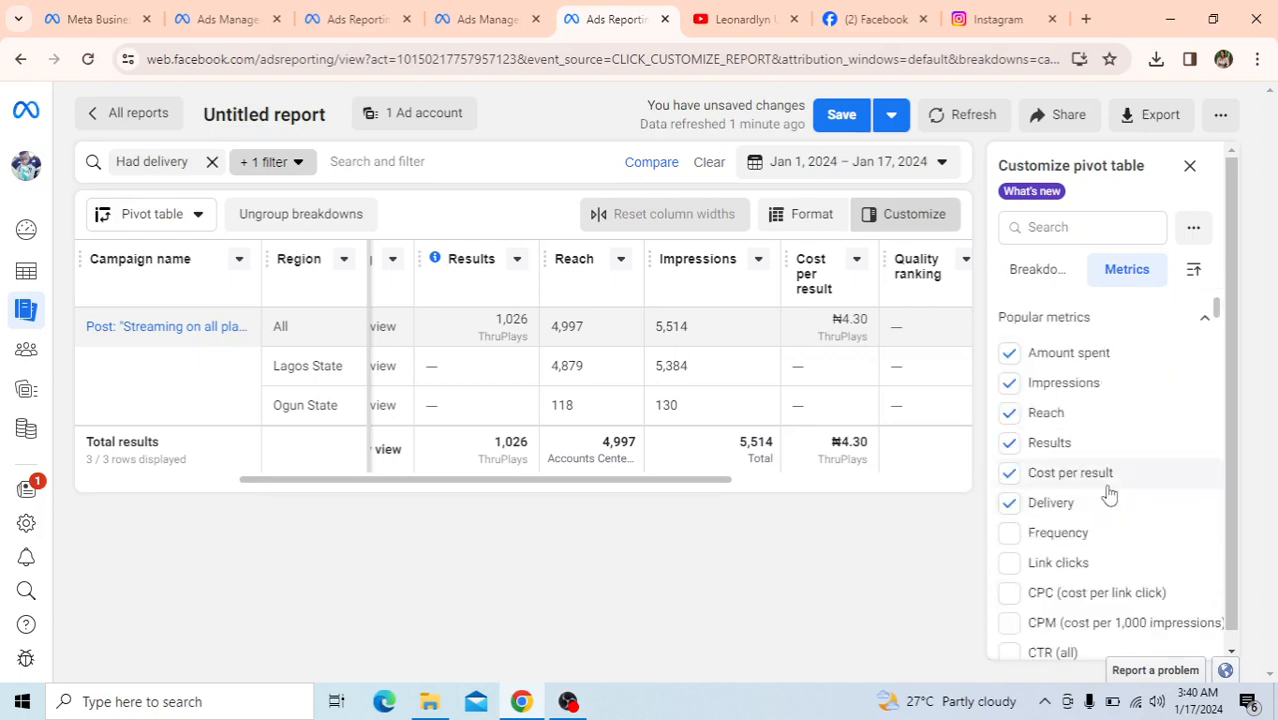
pyautogui.moveTo(1108, 490)
pyautogui.scroll(-2, 1108, 490)
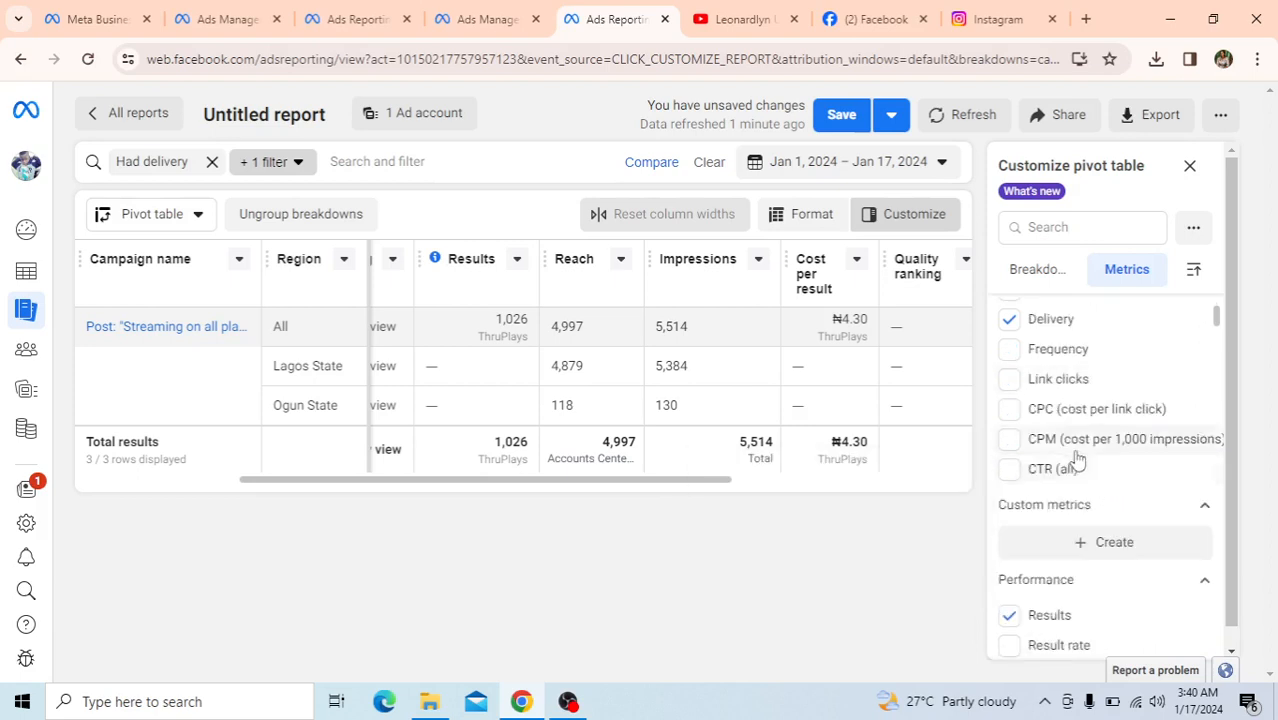
pyautogui.click(1009, 379)
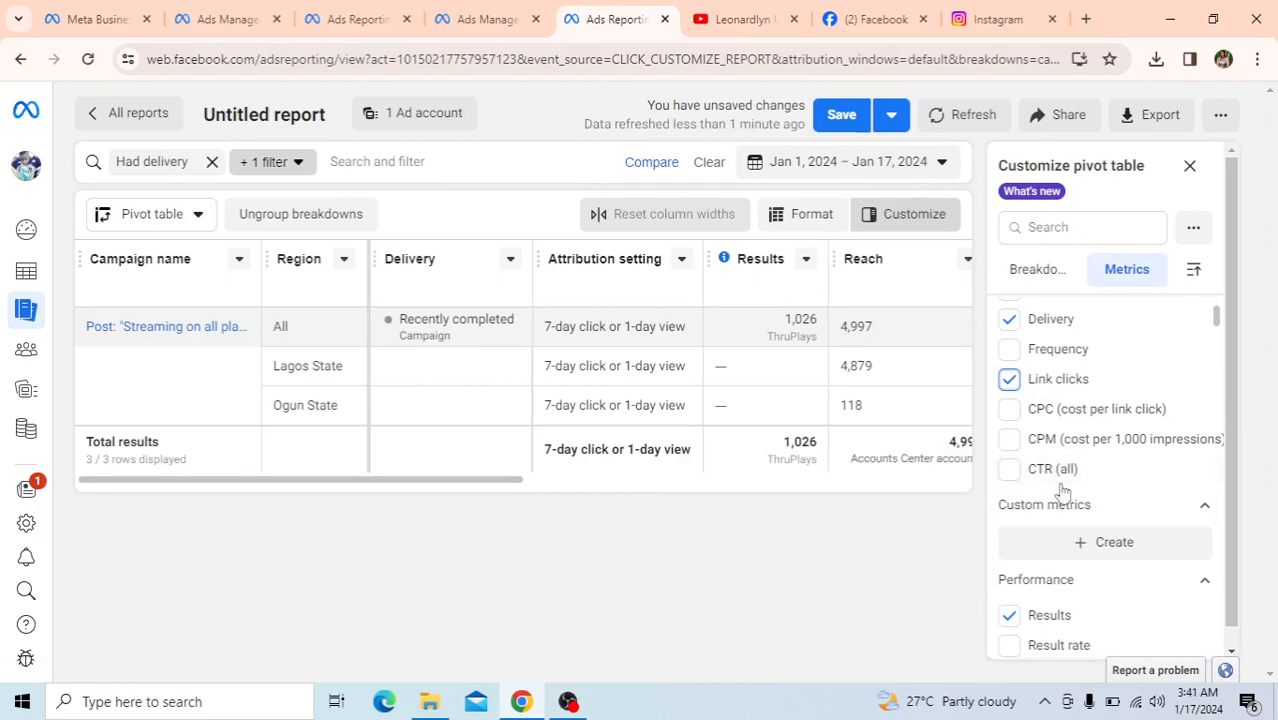
pyautogui.scroll(-2, 1040, 498)
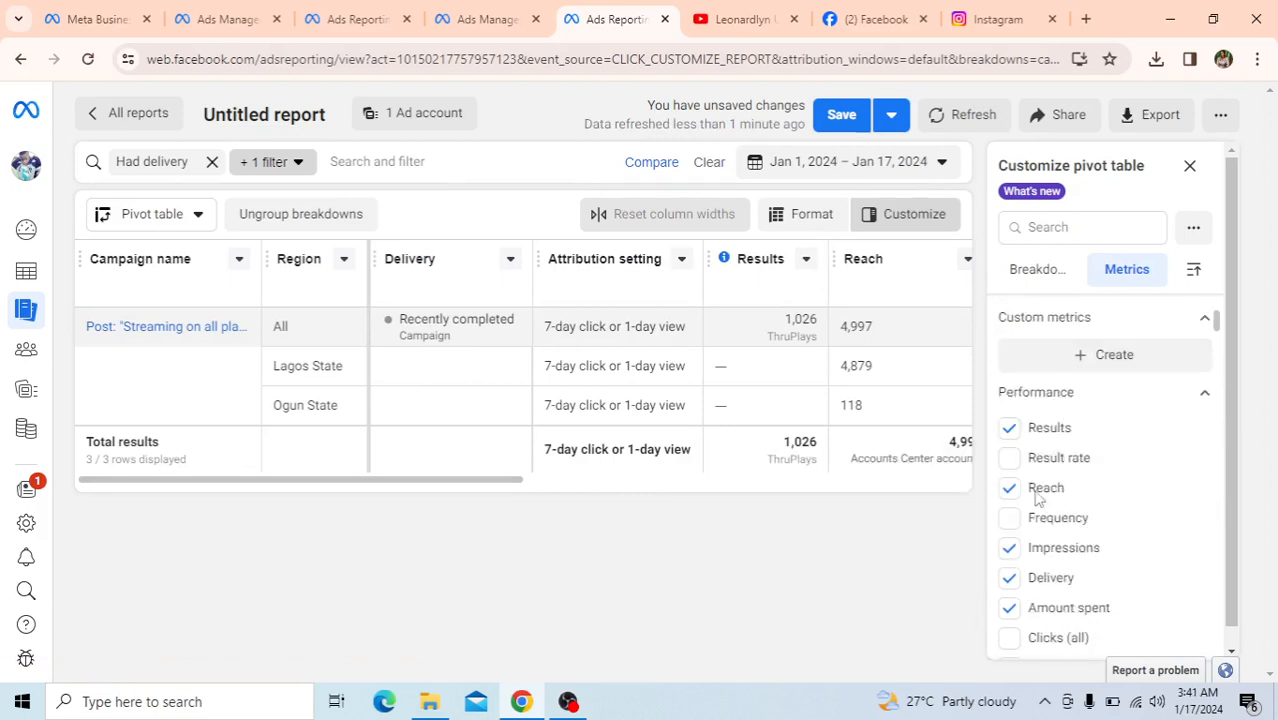
pyautogui.scroll(-1, 1038, 500)
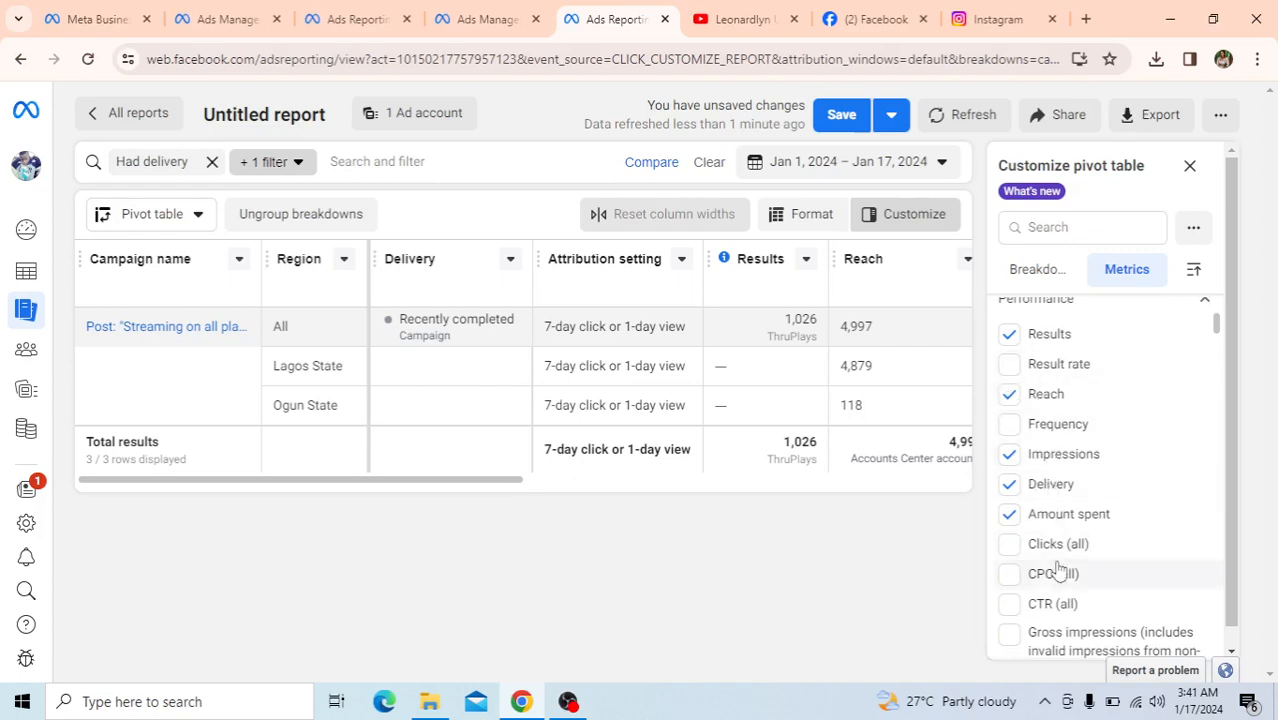
pyautogui.scroll(-1, 1056, 571)
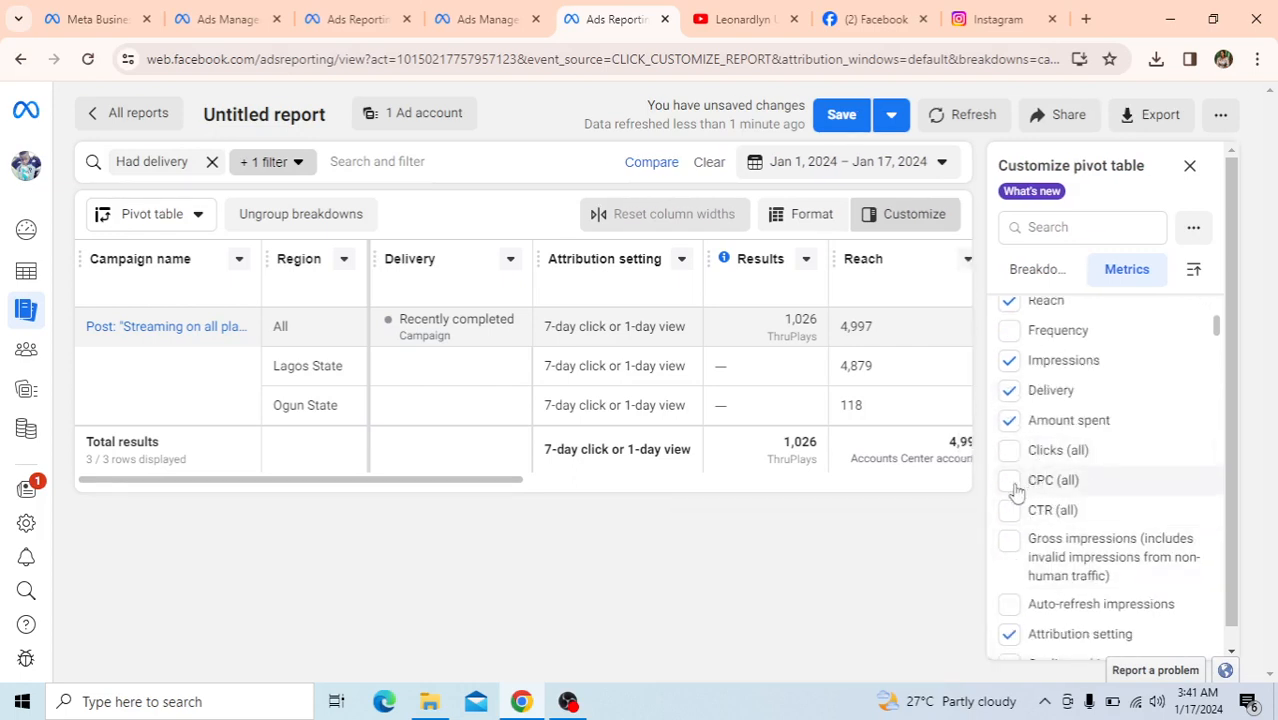
pyautogui.click(1009, 451)
# Step: Remove the Cost per result, Engagement rate ranking and Conversion rate ranking metrics from the pivot table
pyautogui.scroll(-4, 1047, 520)
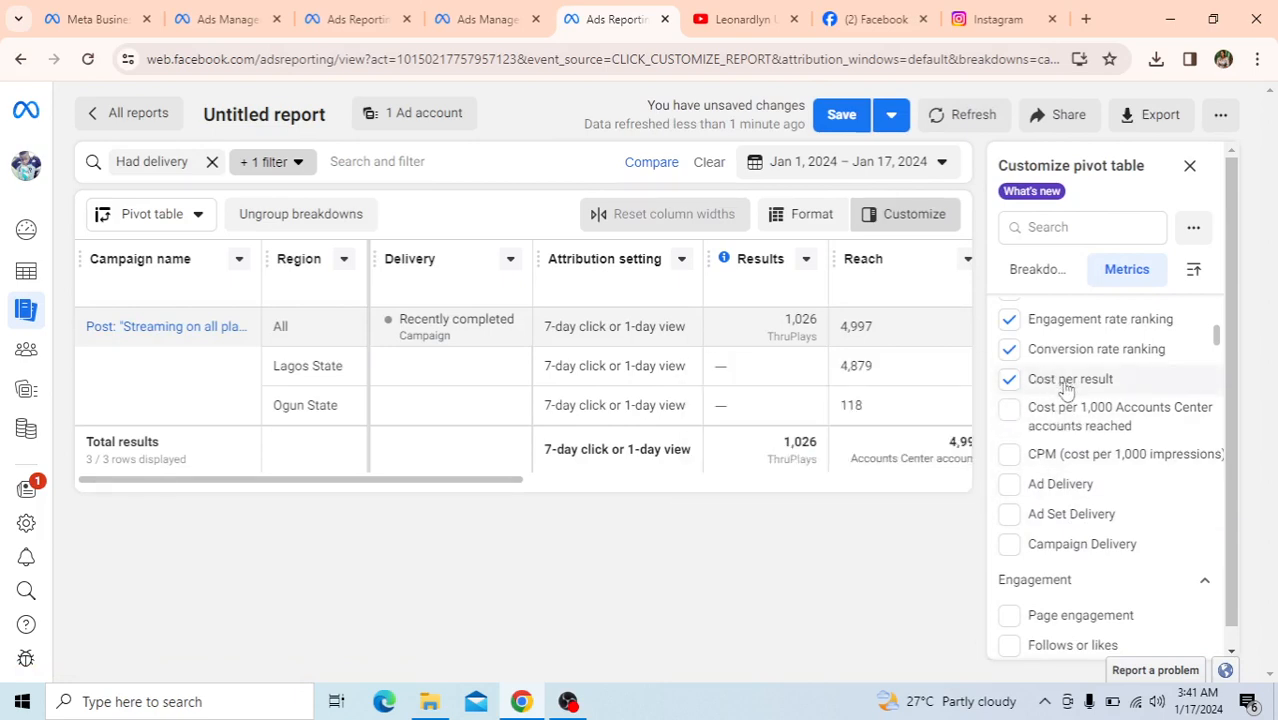
pyautogui.moveTo(1035, 383)
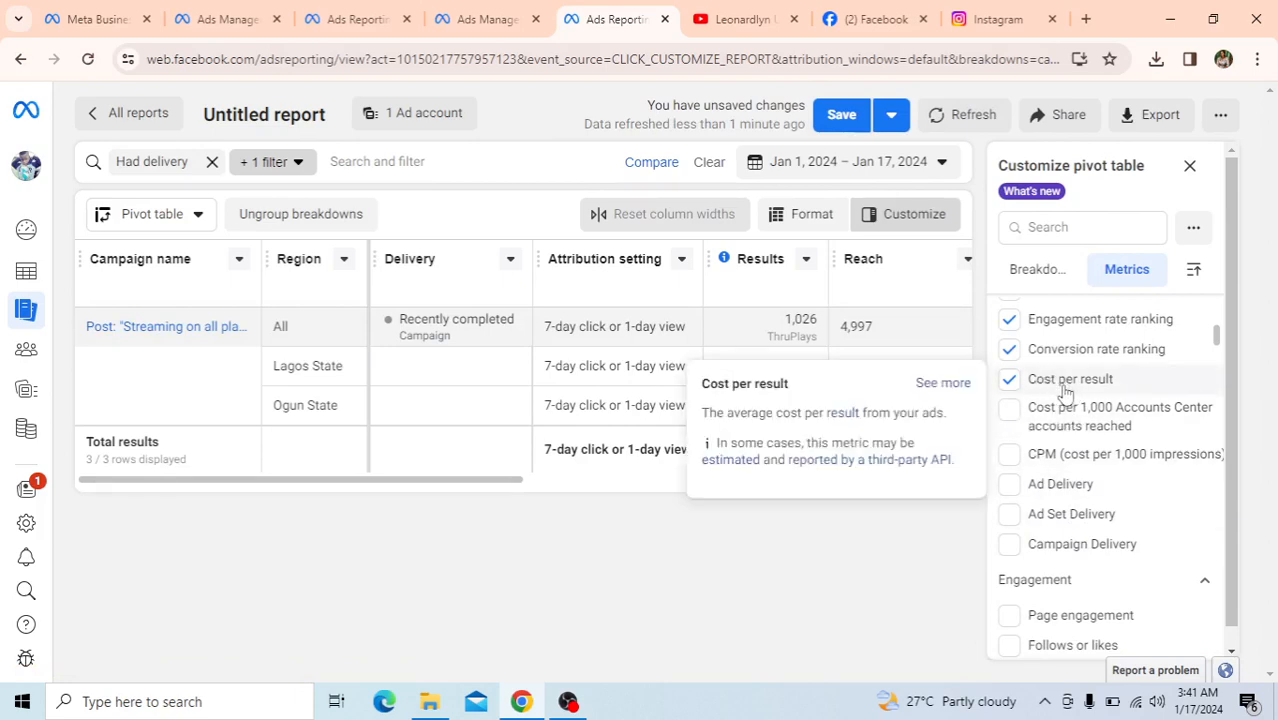
pyautogui.click(1010, 382)
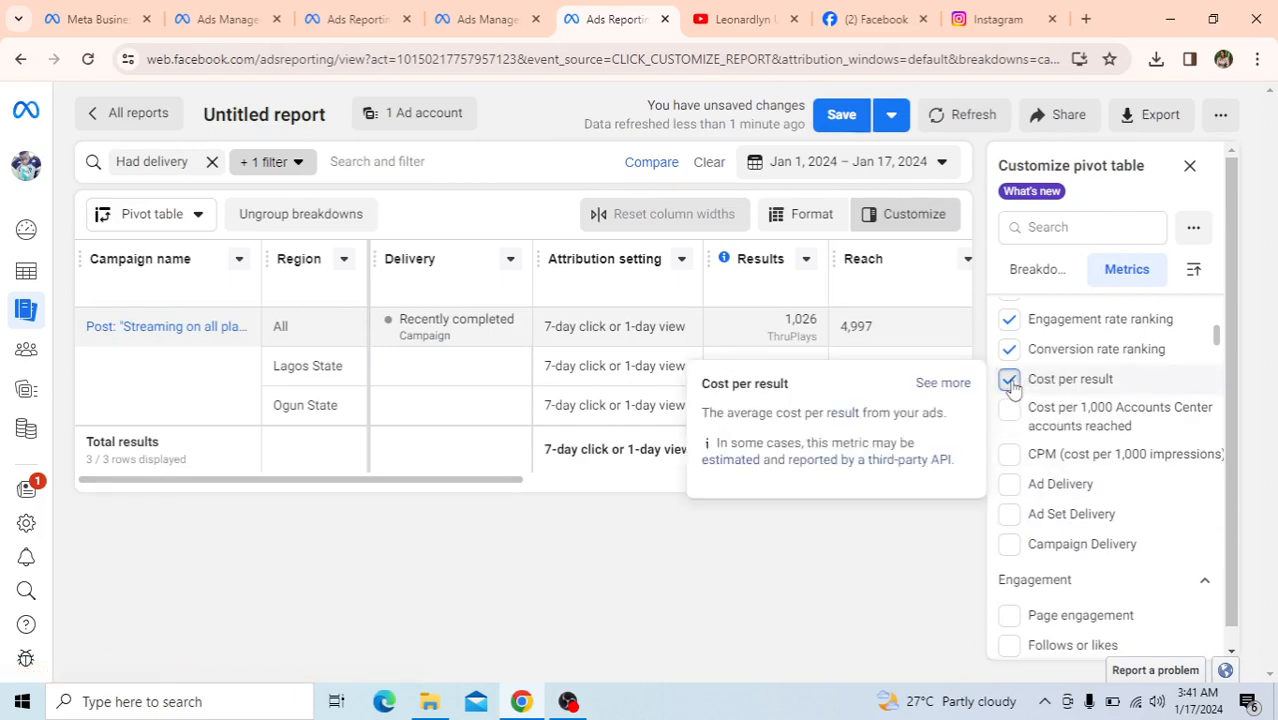
pyautogui.click(1008, 322)
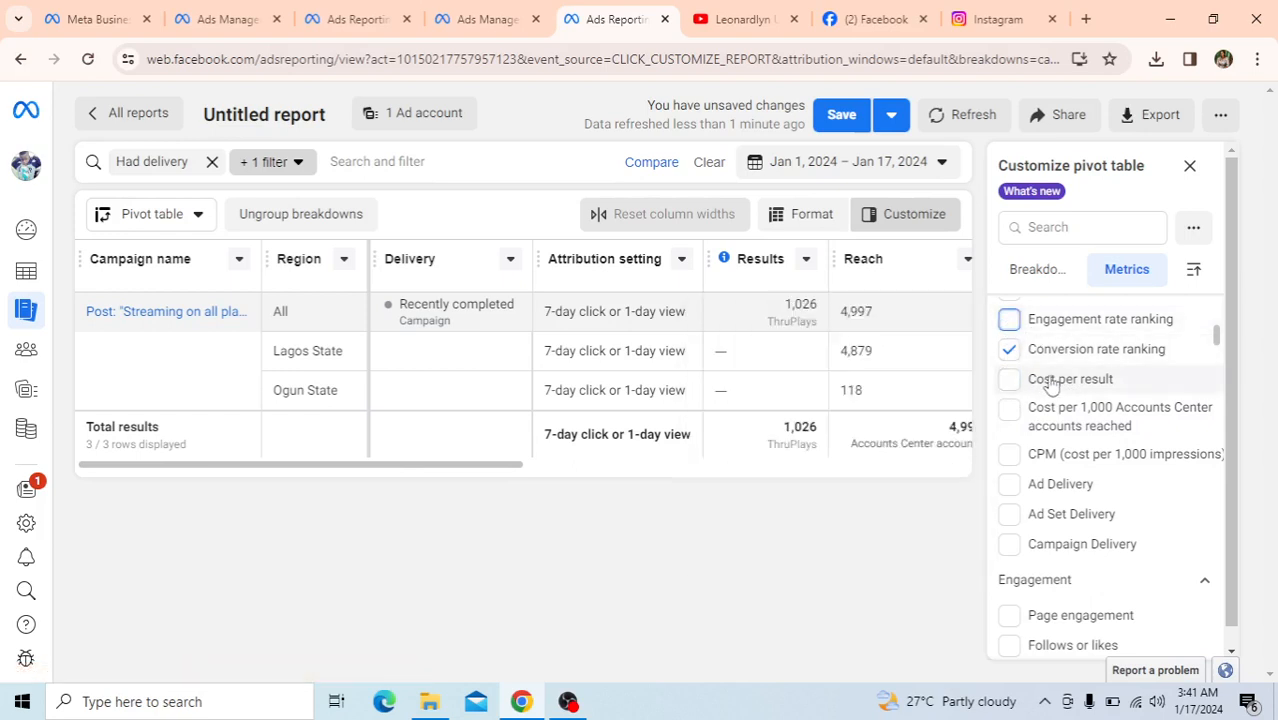
pyautogui.click(1008, 351)
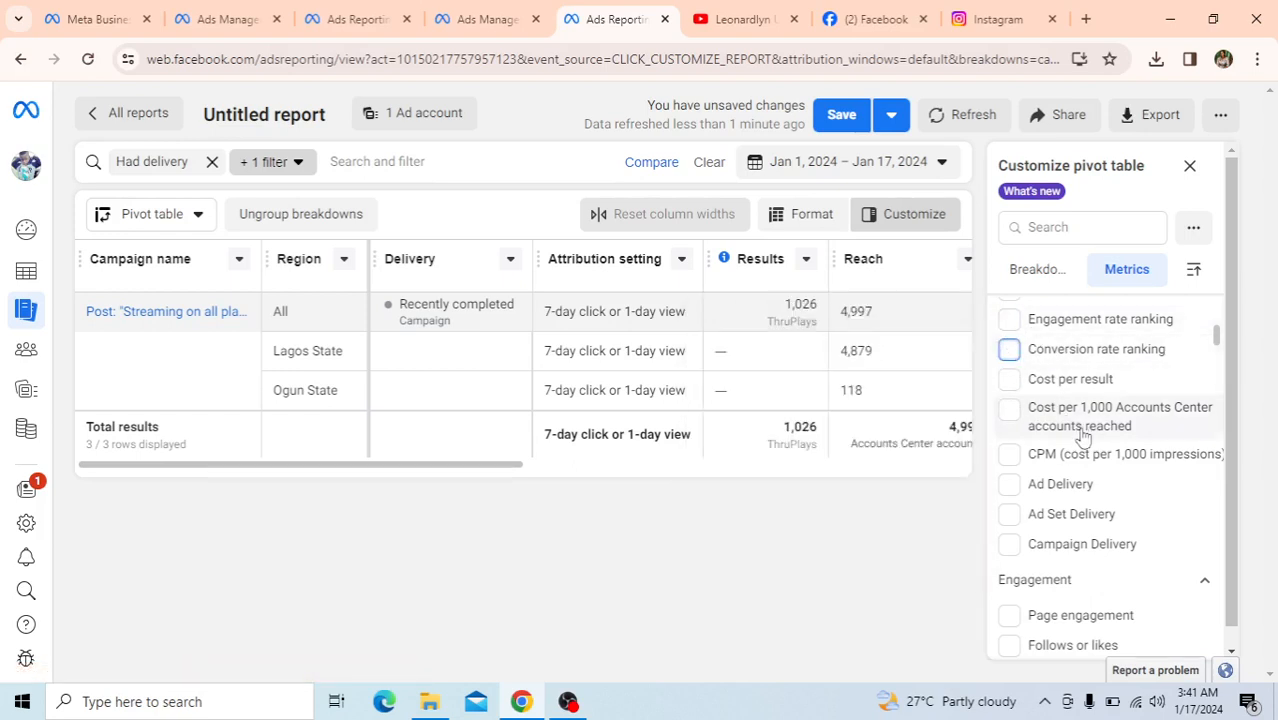
# Step: Add the engagement metrics for video plays at 25%, 50%, 75%, 95% and 100% to the pivot table
pyautogui.scroll(-1, 1075, 435)
pyautogui.scroll(-2, 1068, 435)
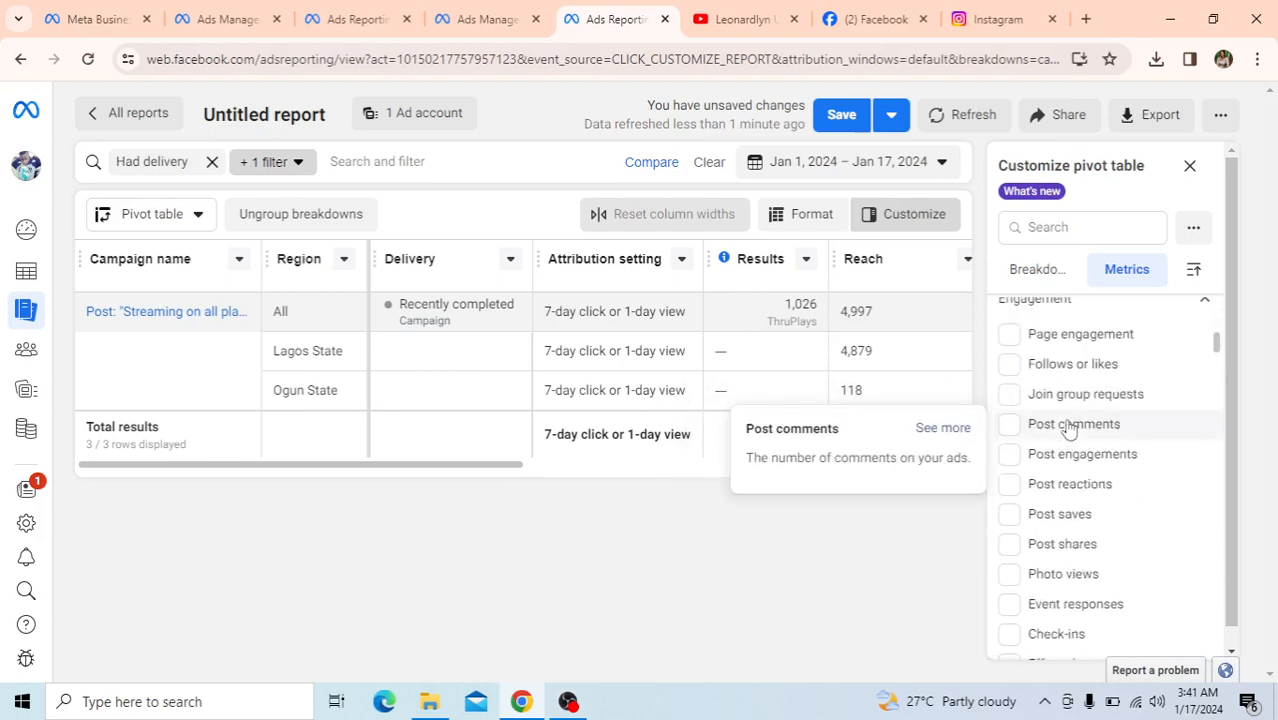
pyautogui.scroll(-2, 1068, 428)
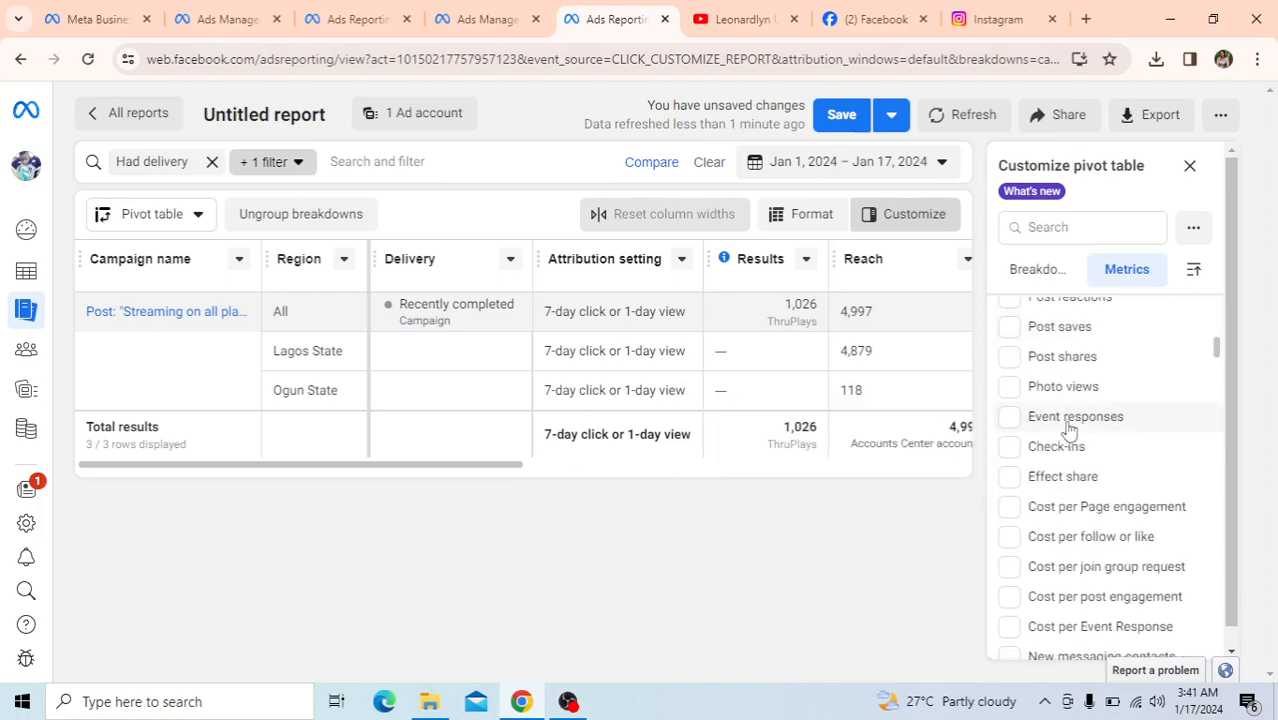
pyautogui.scroll(-1, 1068, 428)
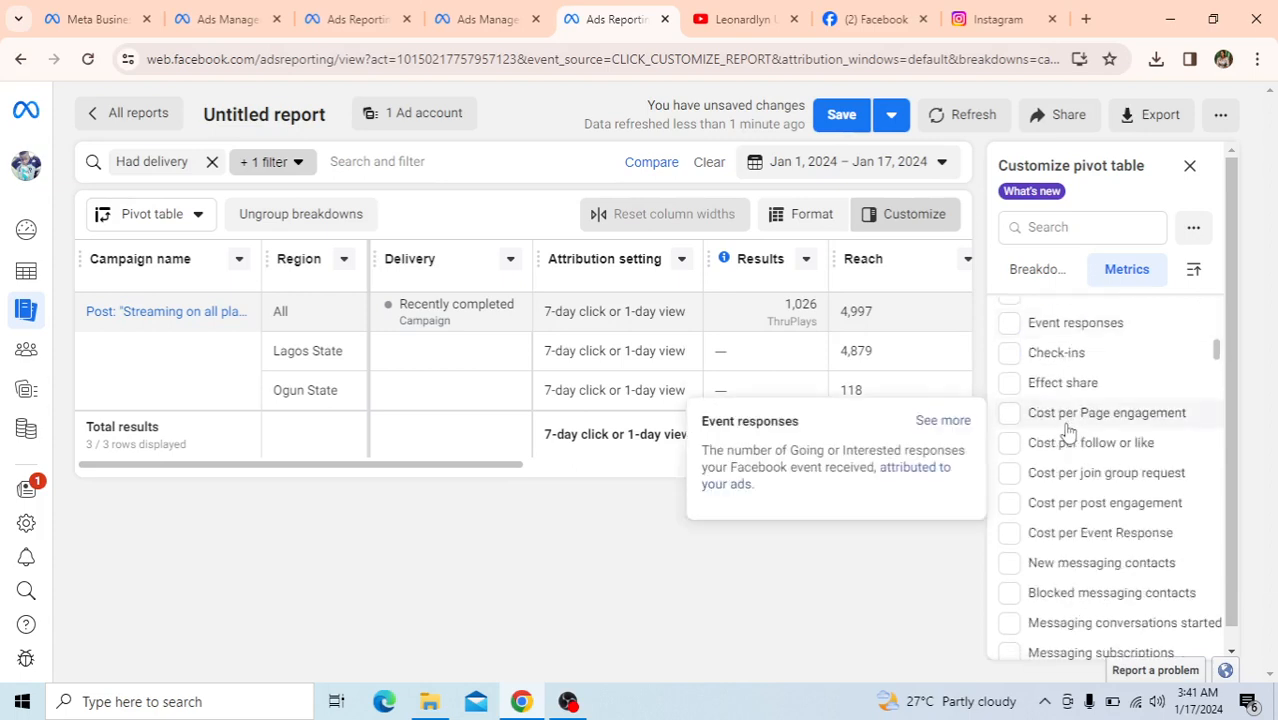
pyautogui.scroll(-3, 1068, 430)
pyautogui.scroll(-3, 1068, 440)
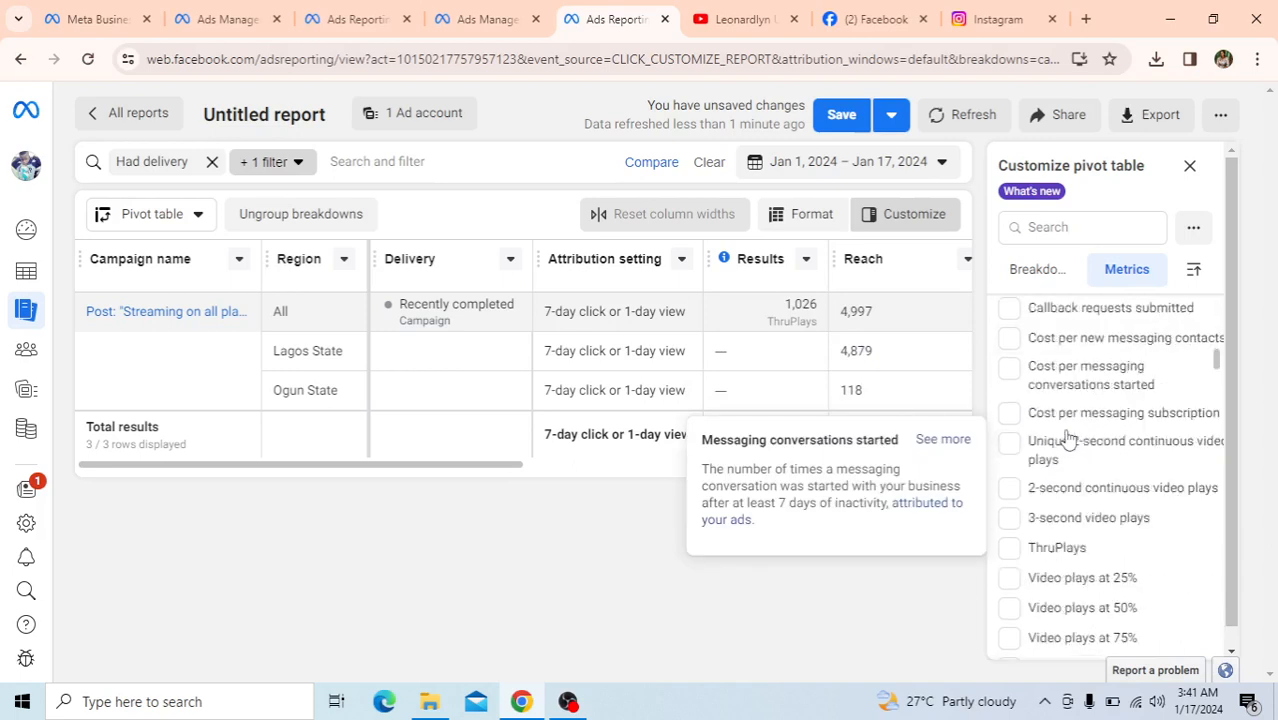
pyautogui.scroll(-1, 1068, 440)
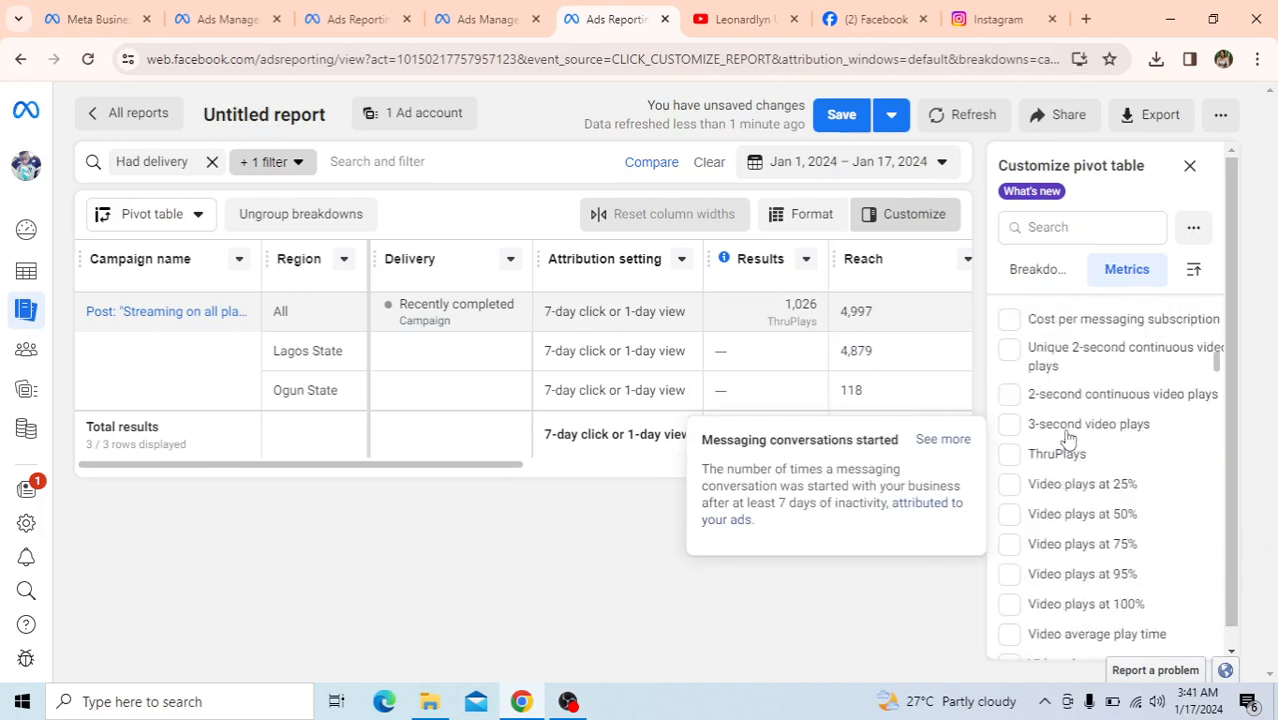
pyautogui.click(1008, 486)
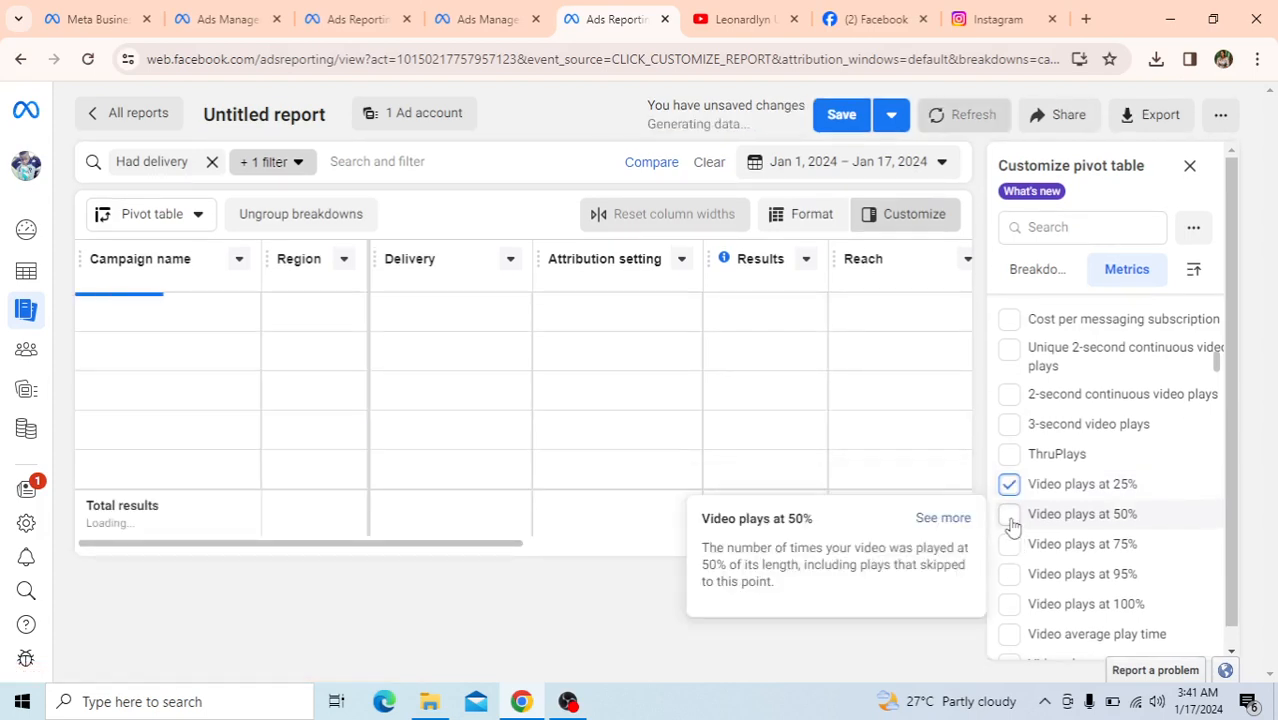
pyautogui.click(1009, 514)
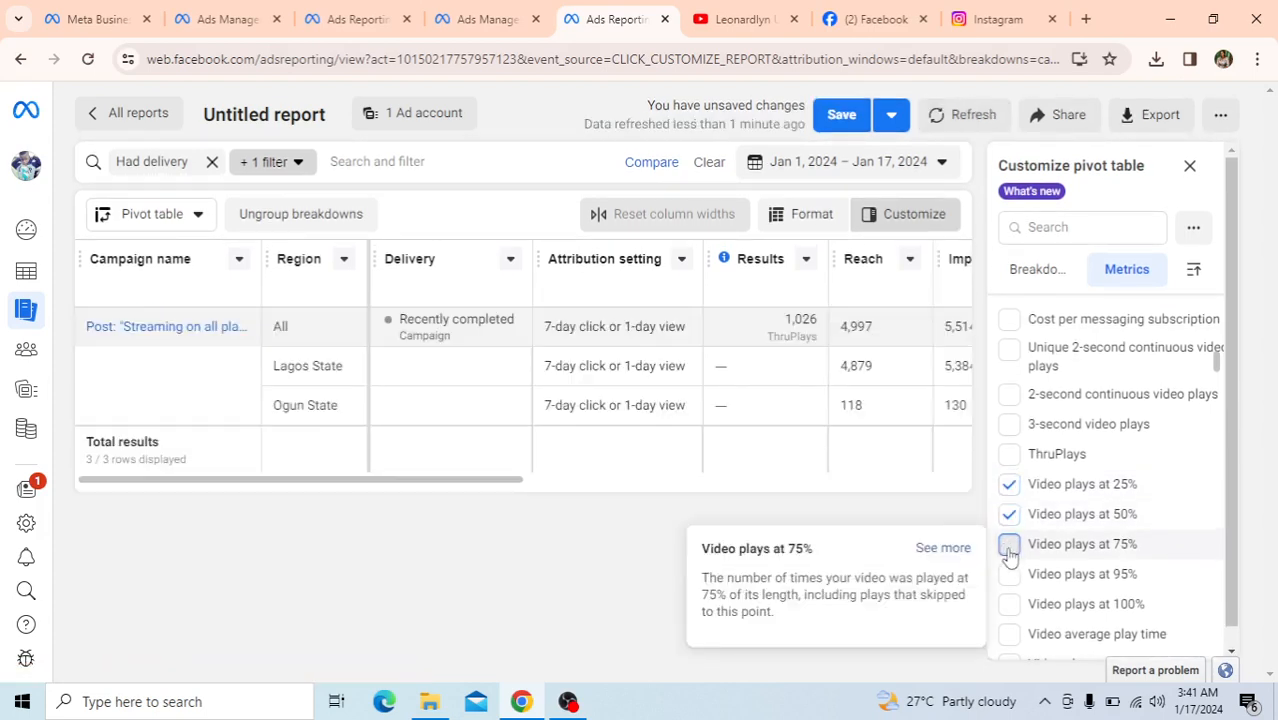
pyautogui.click(1009, 541)
pyautogui.click(1009, 574)
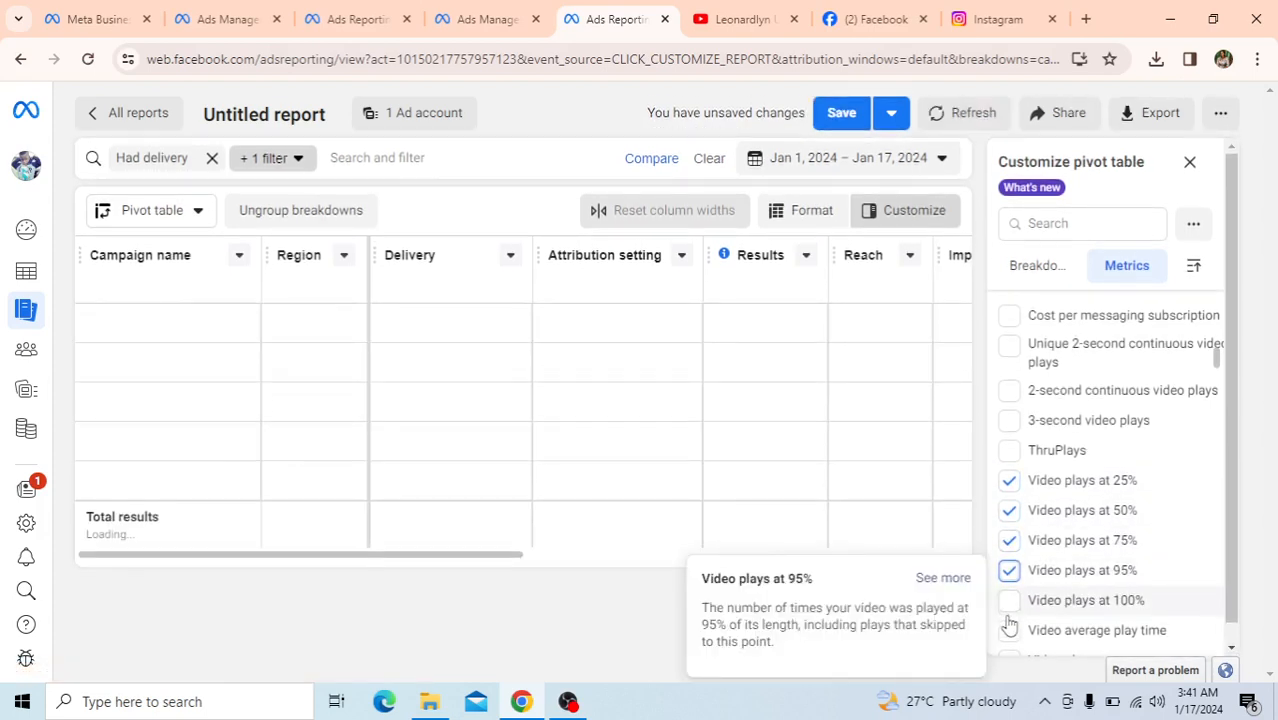
pyautogui.click(1007, 605)
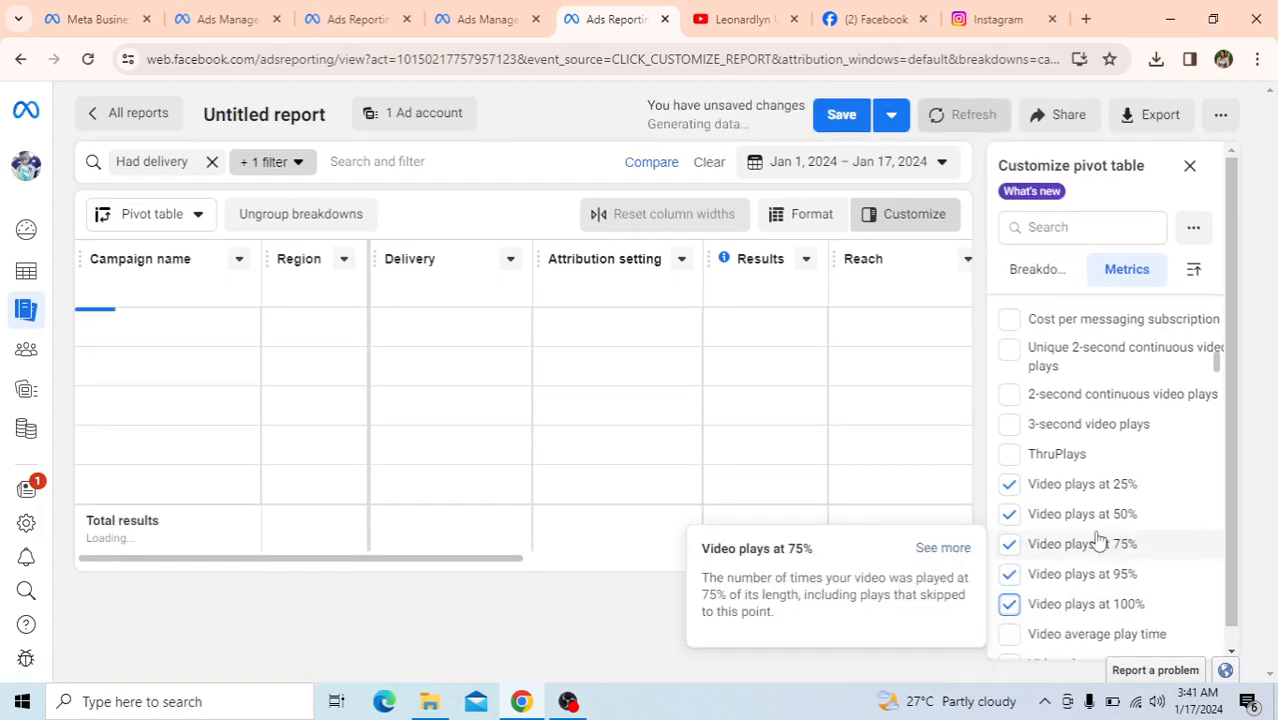
# Step: Look through the ThruPlays description and the remaining video, instant experience and click metrics
pyautogui.scroll(-2, 1097, 541)
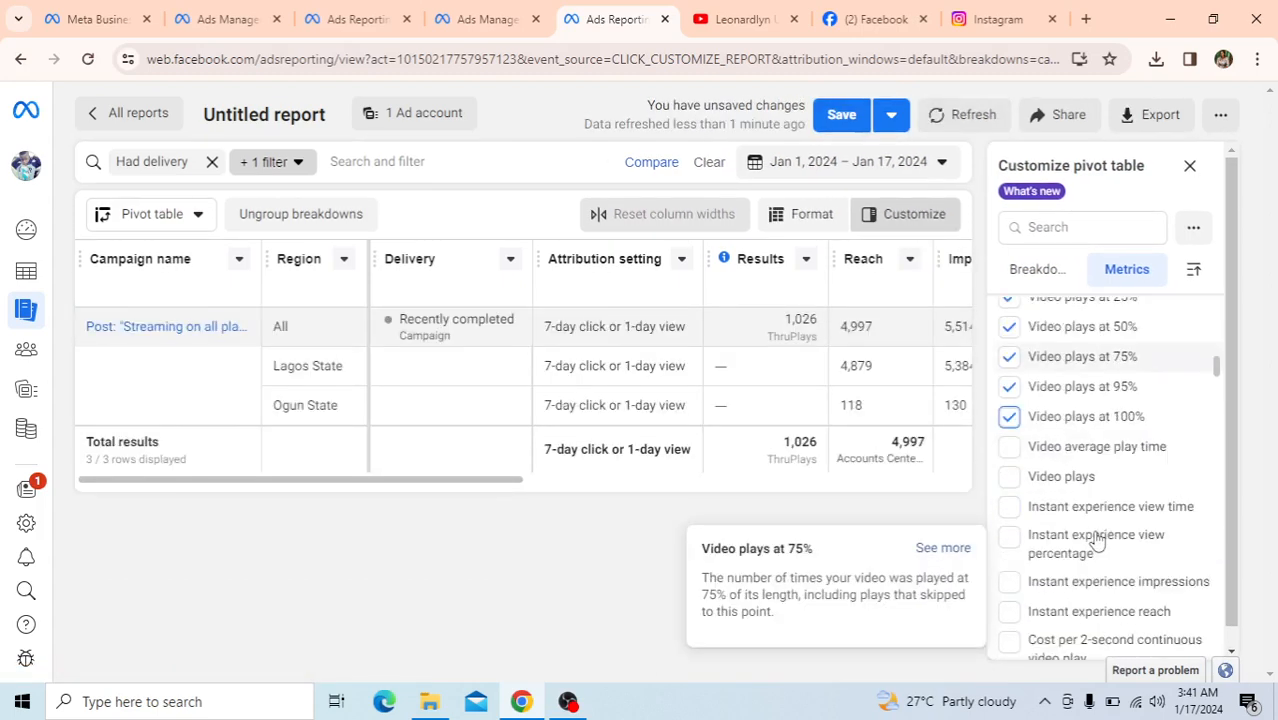
pyautogui.scroll(3, 1097, 541)
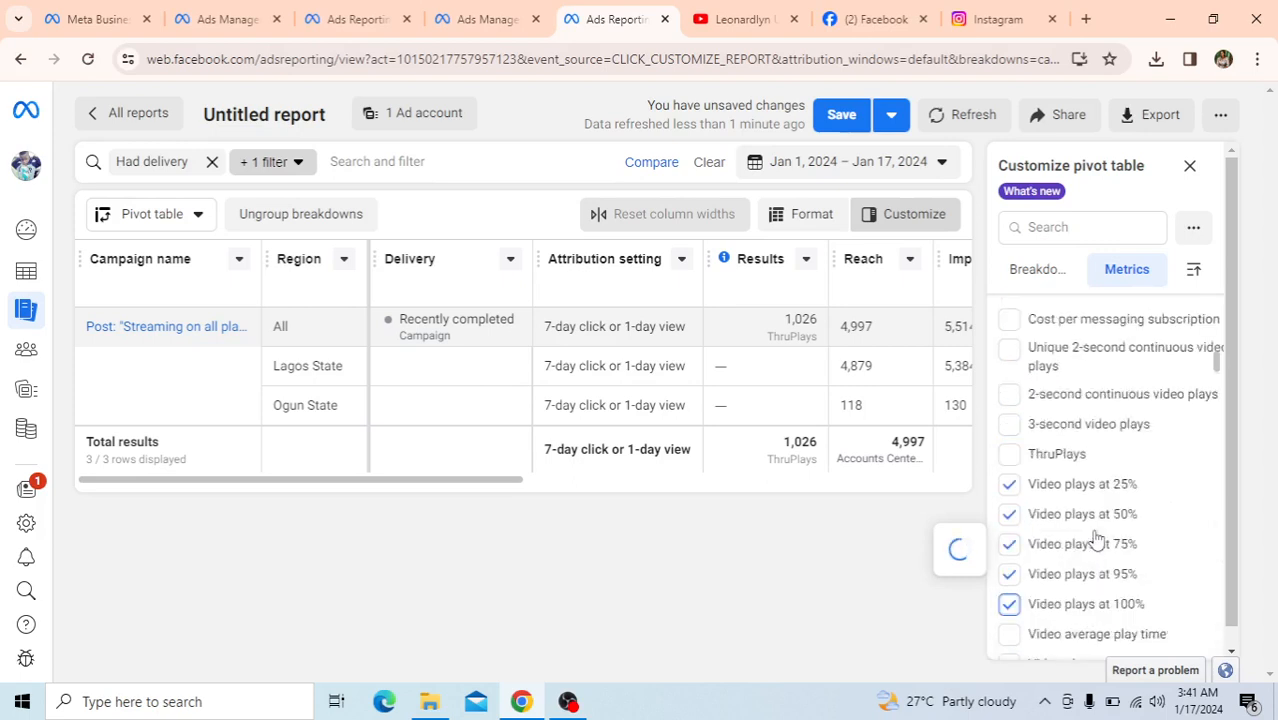
pyautogui.scroll(-1, 1097, 541)
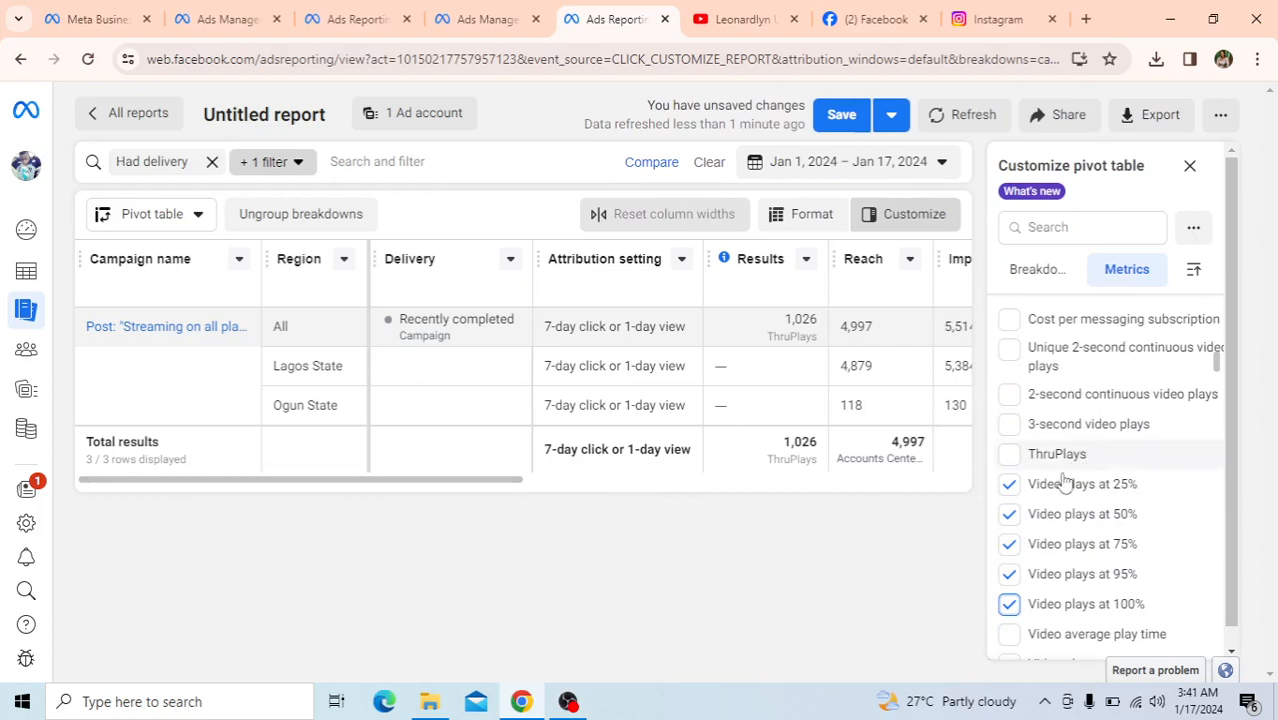
pyautogui.moveTo(1047, 468)
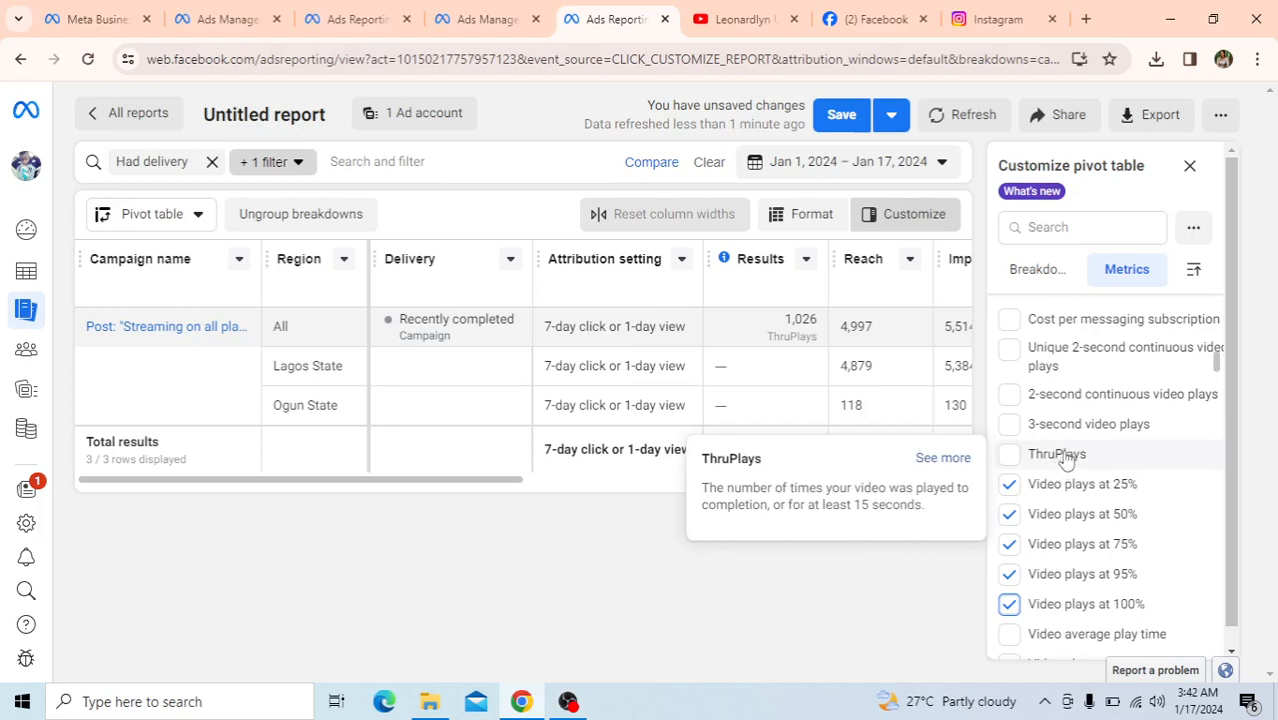
pyautogui.scroll(-5, 1068, 450)
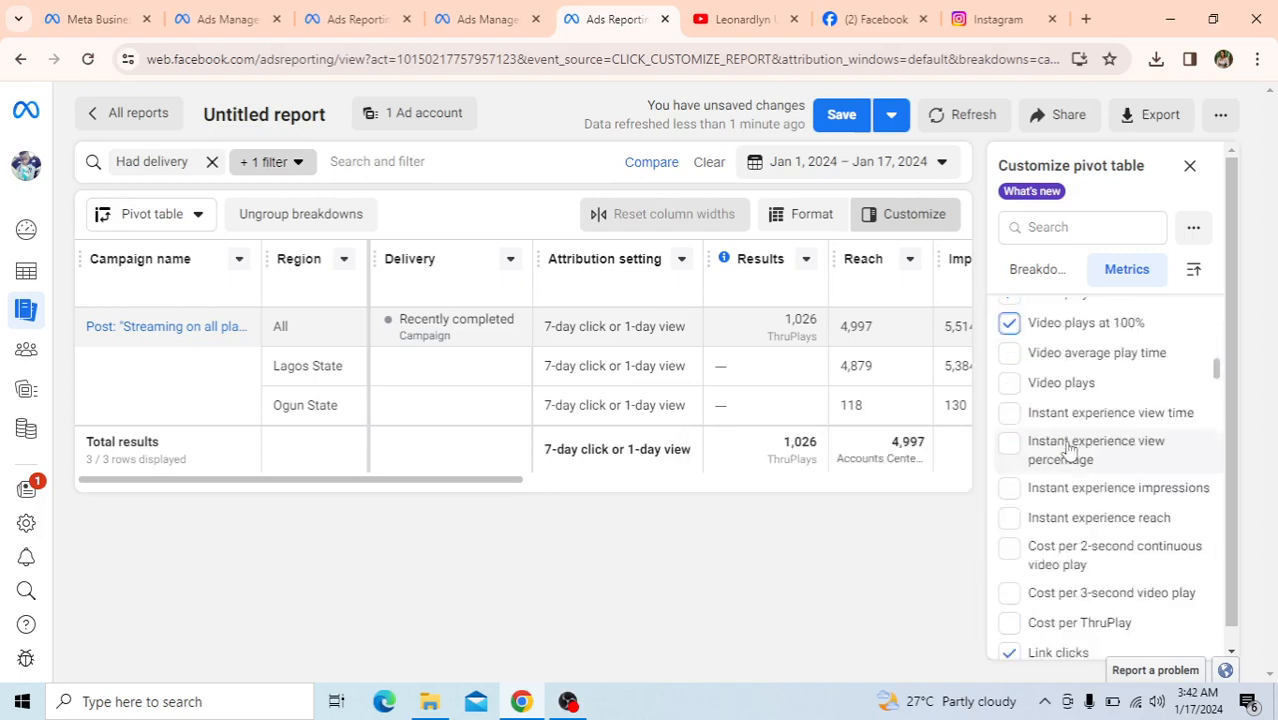
pyautogui.scroll(-5, 1068, 450)
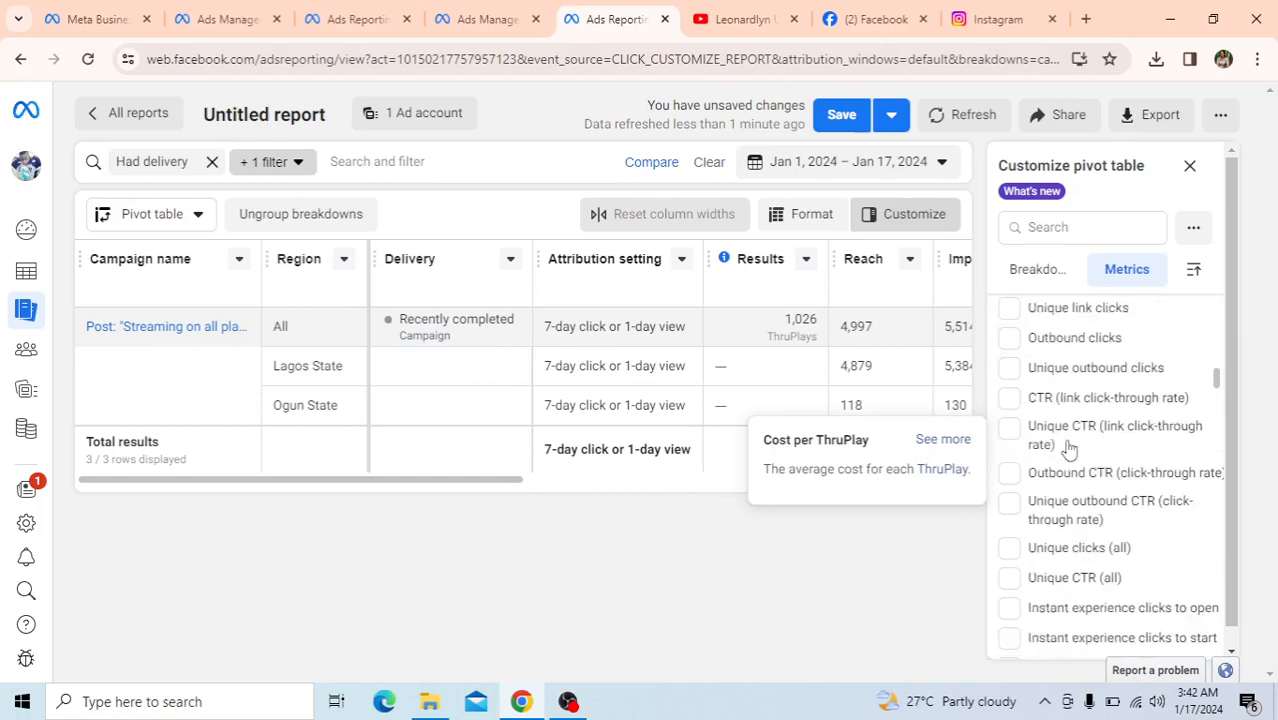
pyautogui.scroll(6, 1068, 450)
pyautogui.scroll(15, 1068, 450)
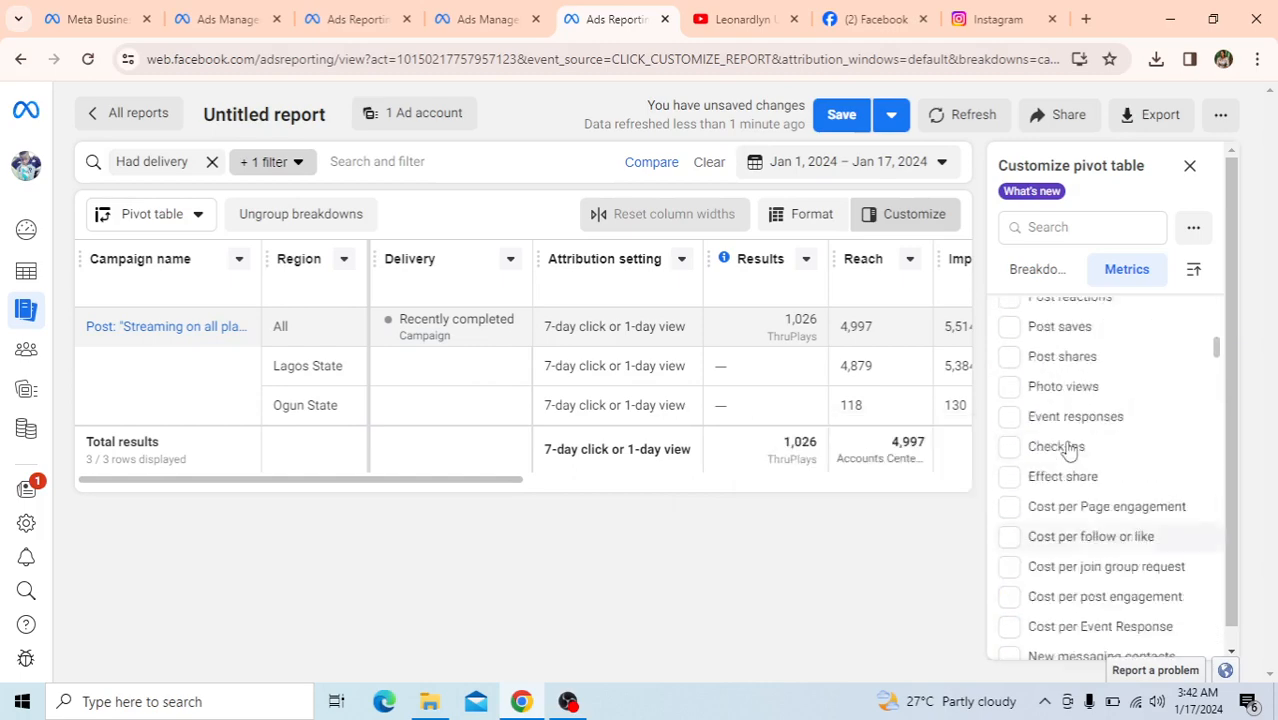
pyautogui.scroll(3, 1066, 448)
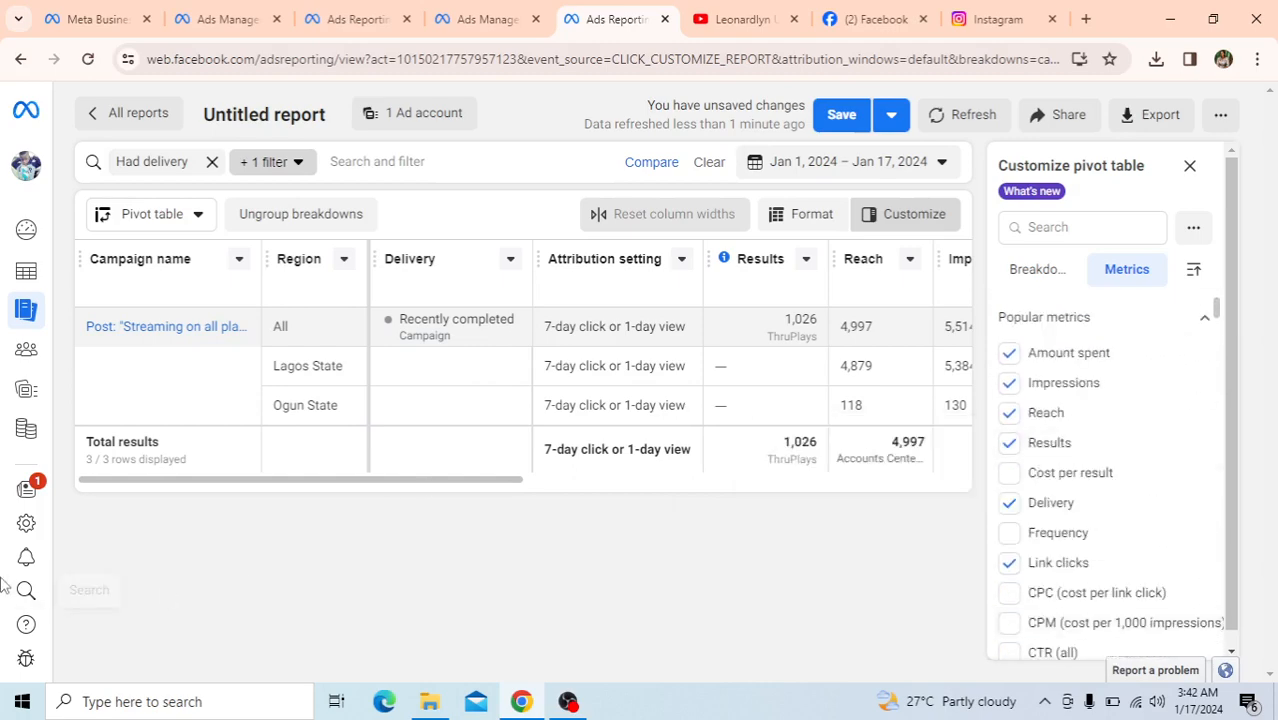
# Step: Remove the Quality ranking metric using the metric search "QUALI", and check the report's columns through to the video plays metrics
pyautogui.moveTo(295, 490); pyautogui.dragTo(583, 493)
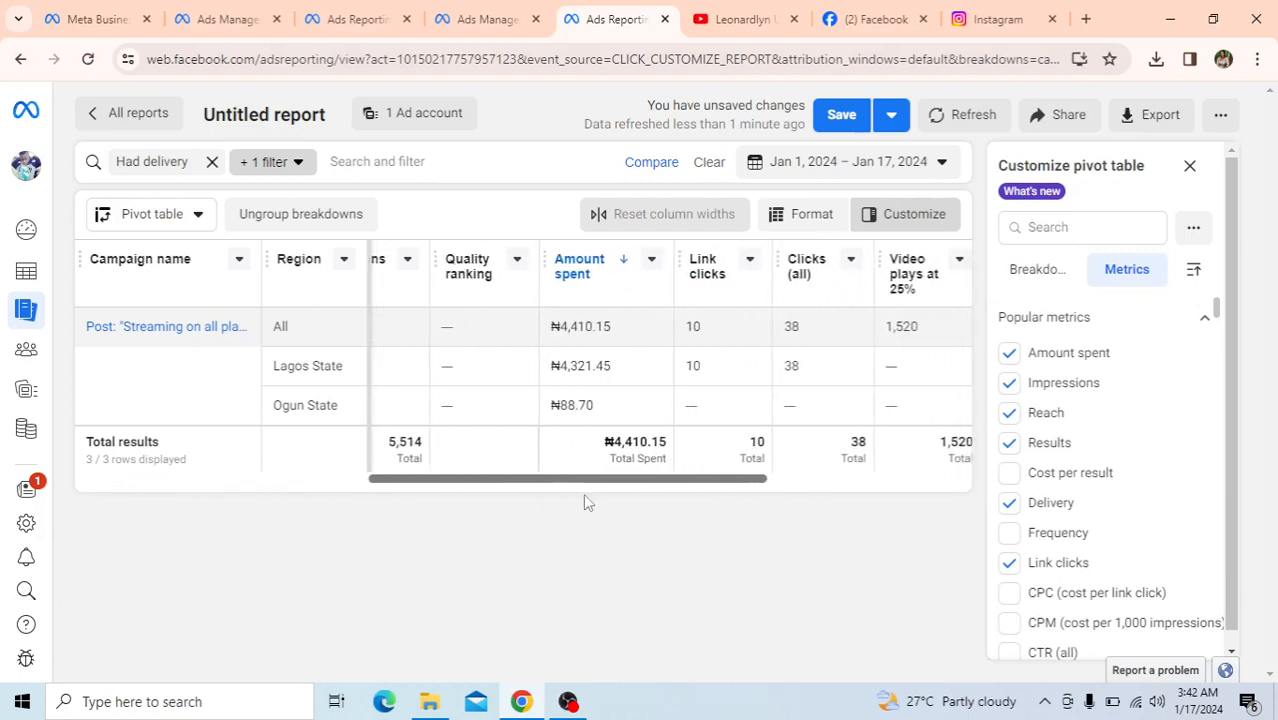
pyautogui.click(1130, 229)
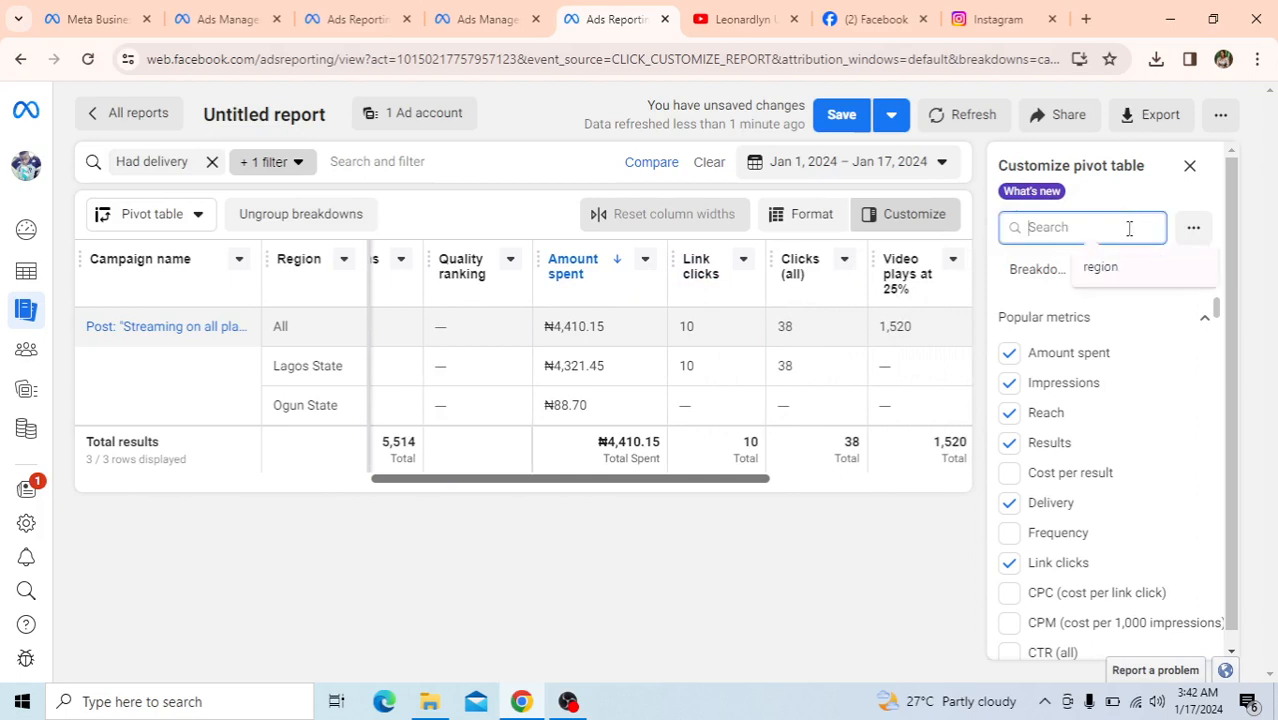
pyautogui.write('QUALI')
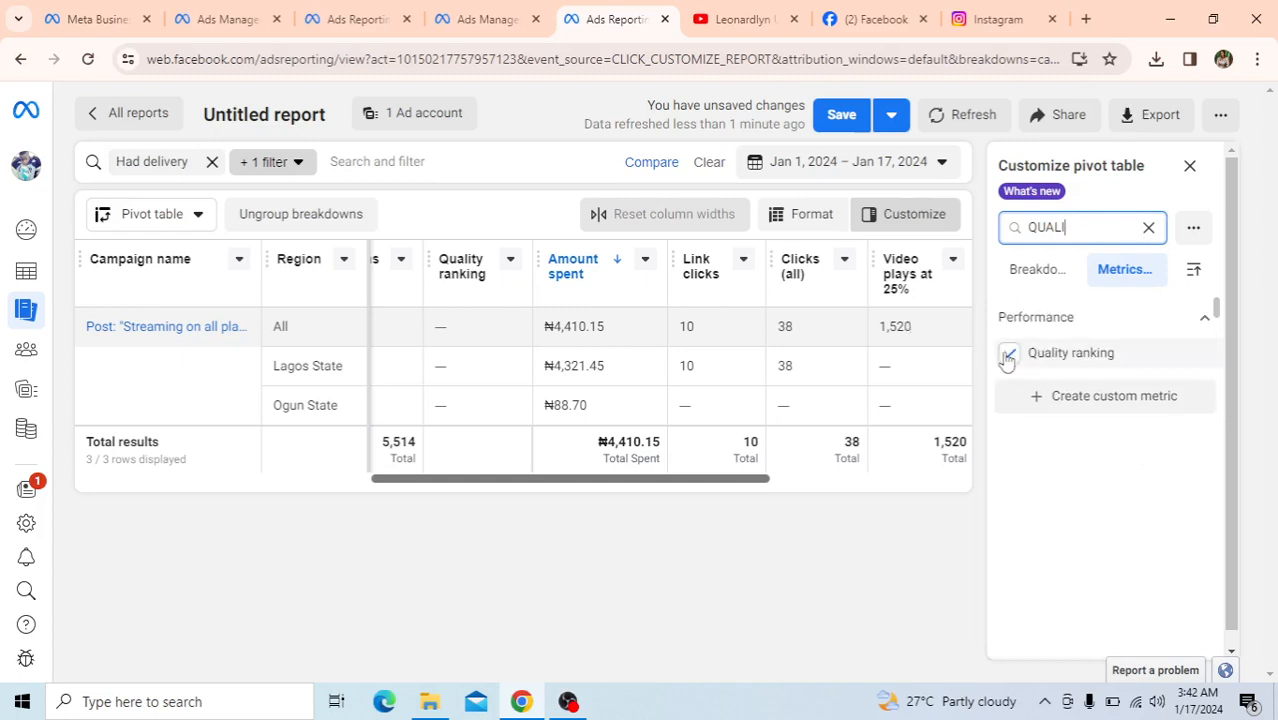
pyautogui.click(1006, 356)
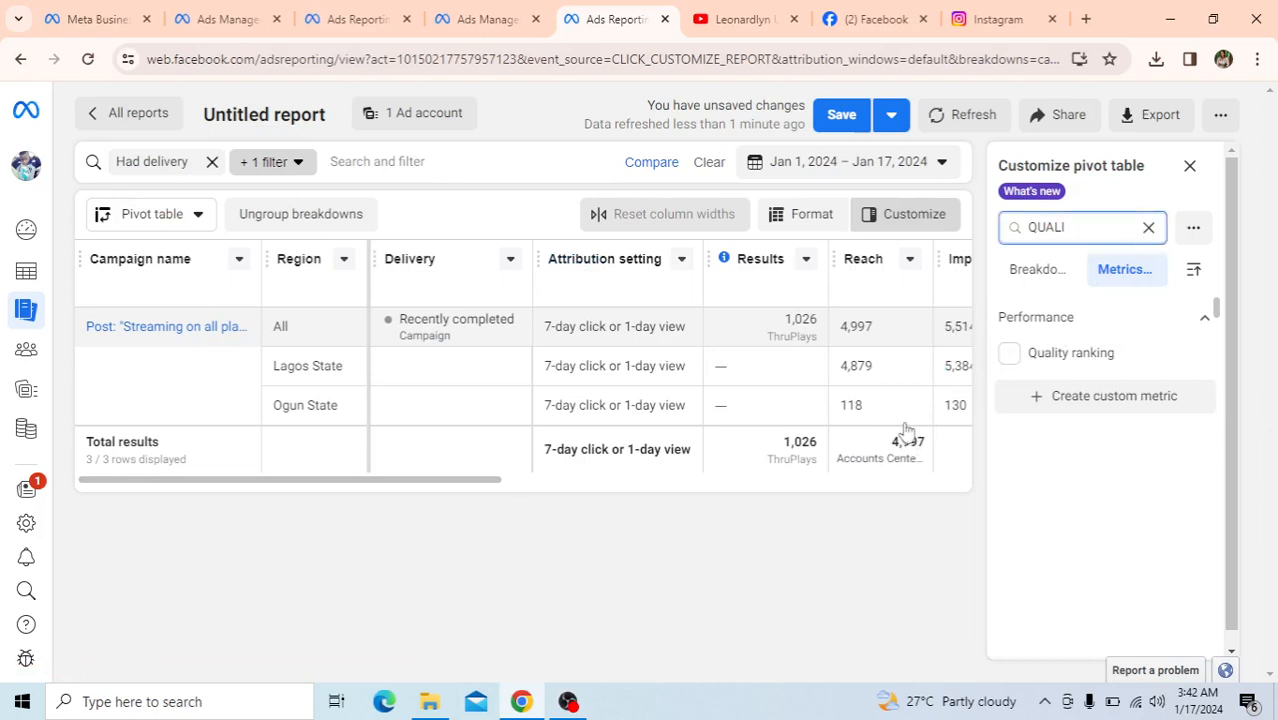
pyautogui.click(1147, 229)
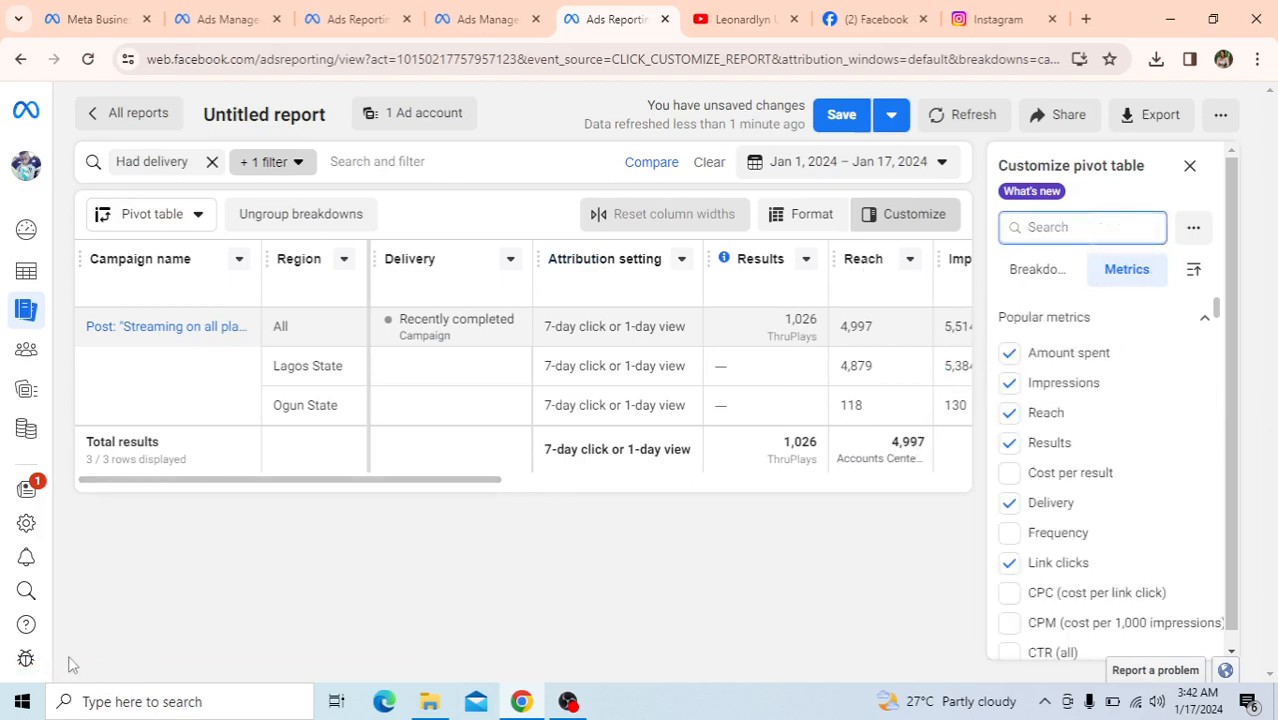
pyautogui.moveTo(294, 480); pyautogui.dragTo(774, 536)
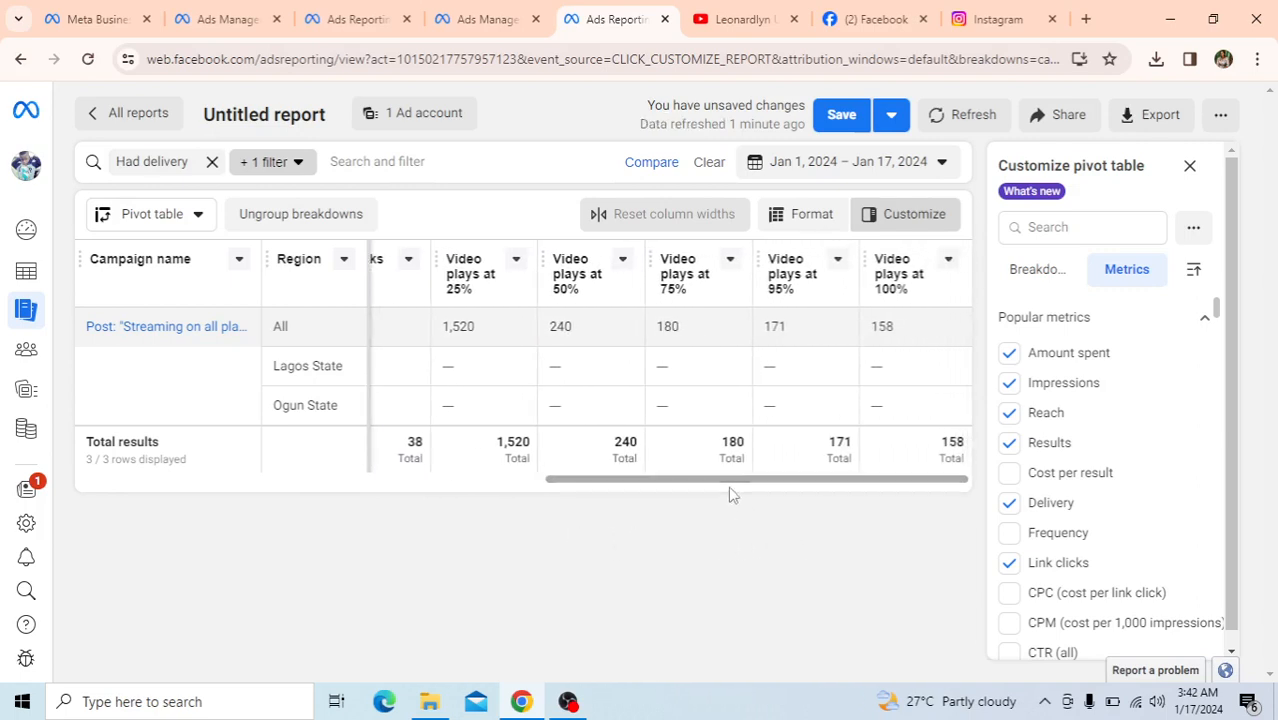
# Step: Check the report's columns and export the report as a CSV file named SUGAR BABY REPORT
pyautogui.moveTo(755, 491); pyautogui.dragTo(318, 485)
pyautogui.click(789, 491)
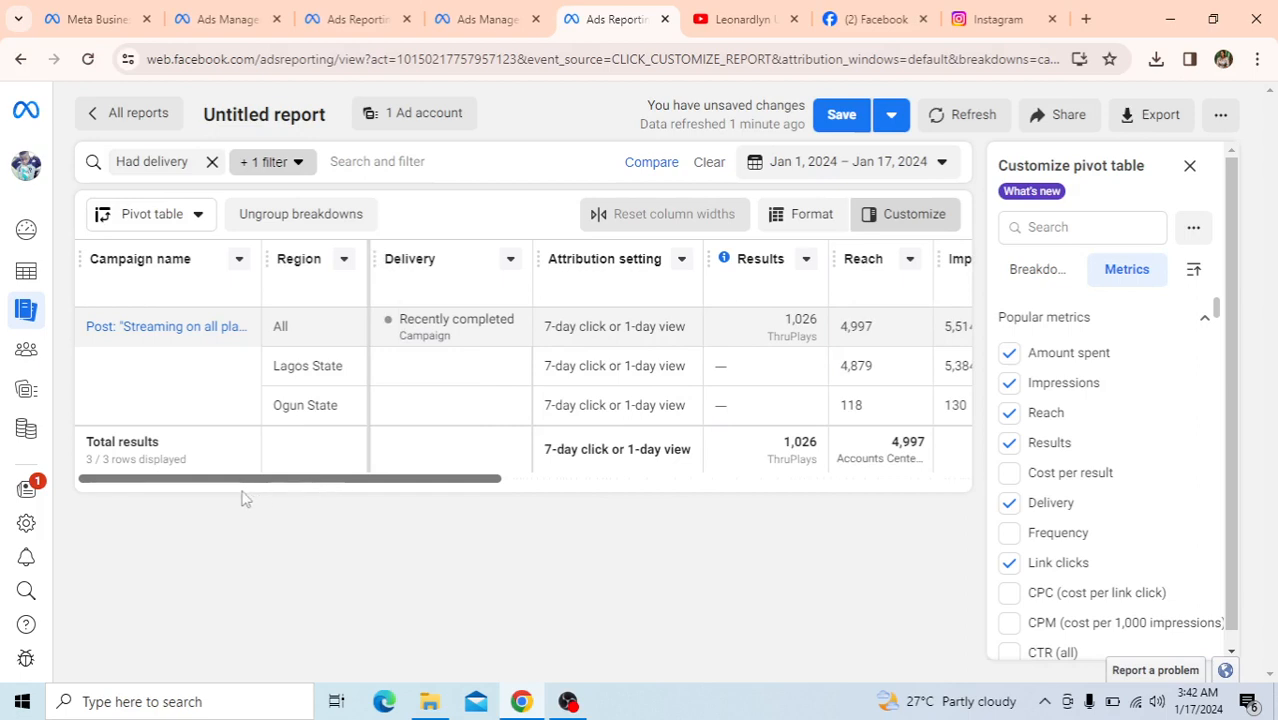
pyautogui.click(1134, 116)
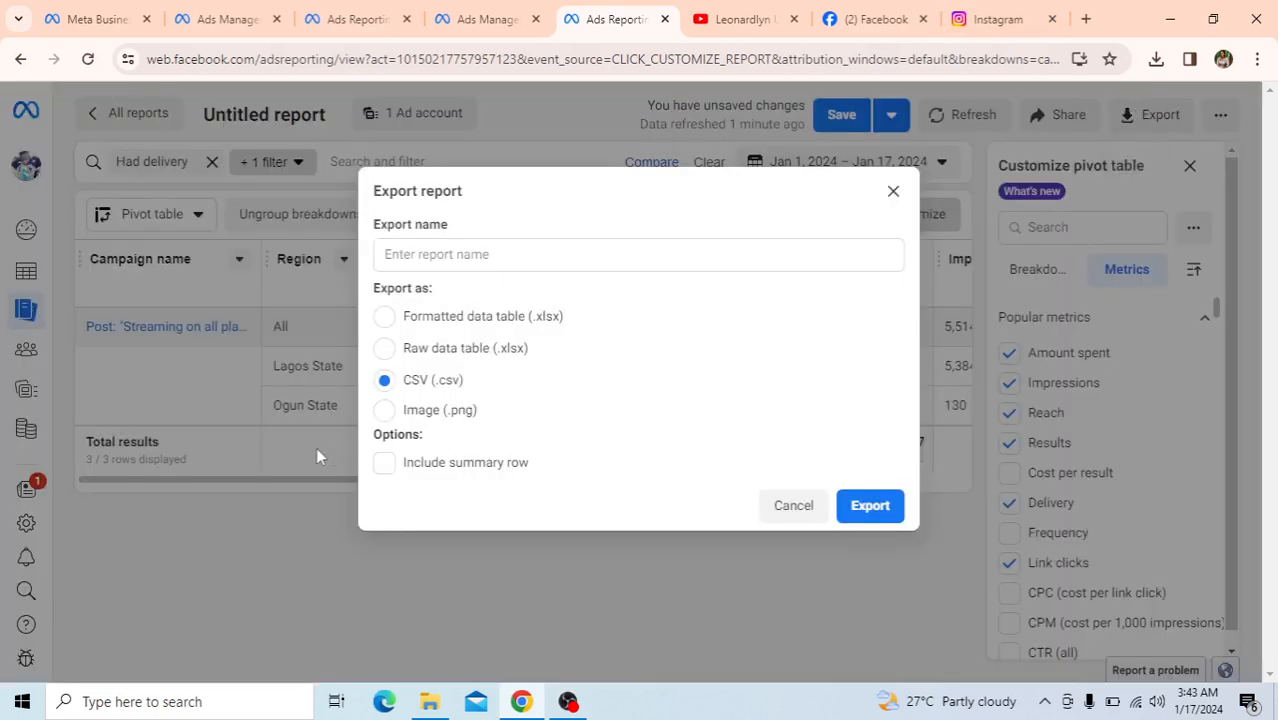
pyautogui.click(462, 261)
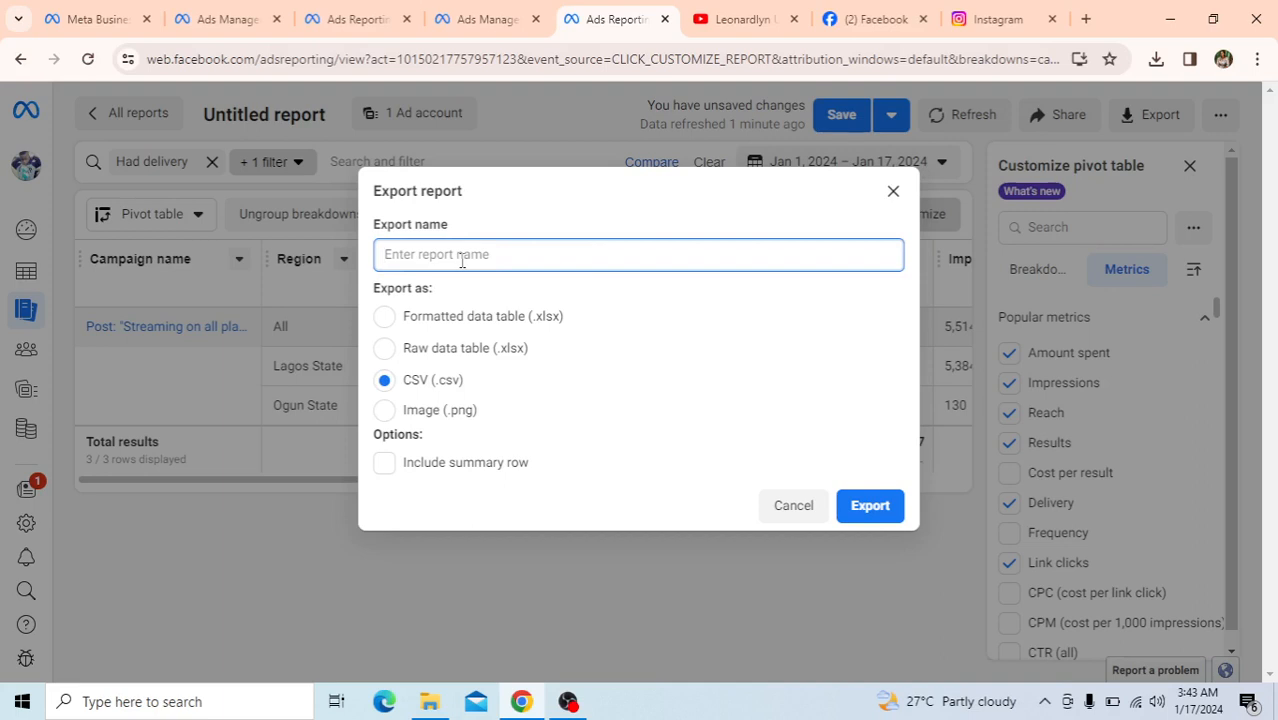
pyautogui.write('SUGAR BABY REPORT')
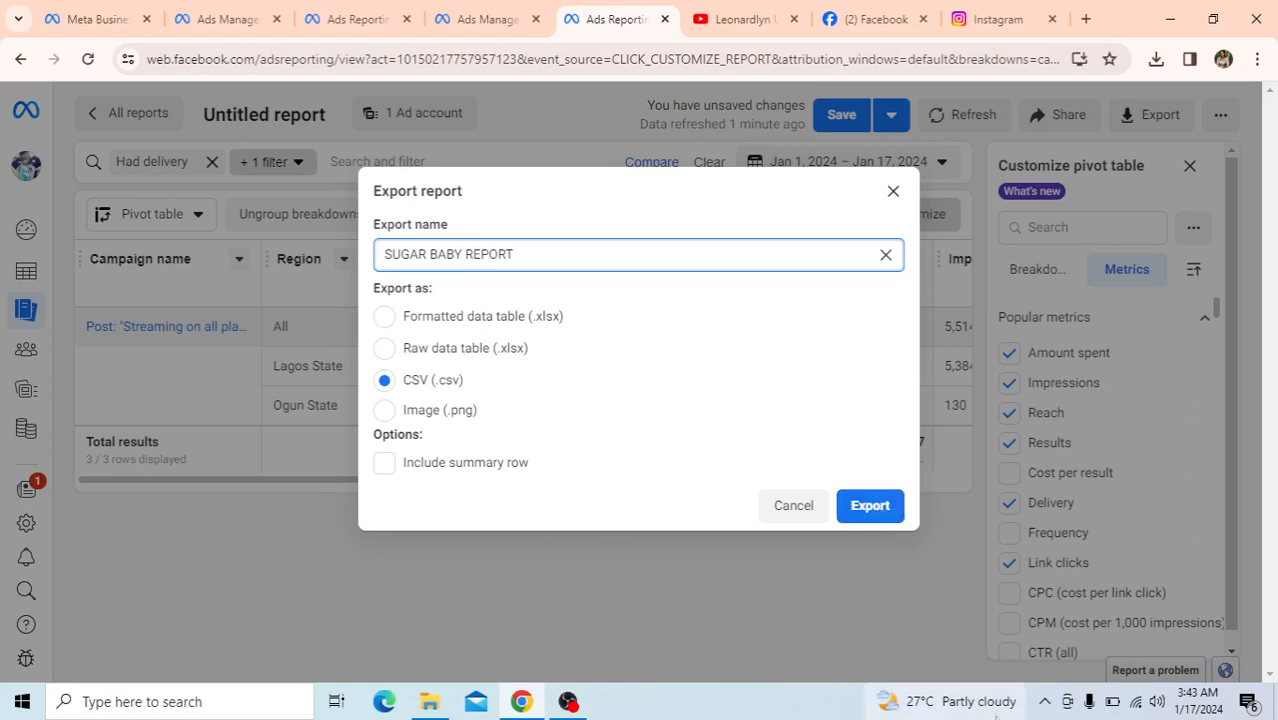
pyautogui.click(893, 508)
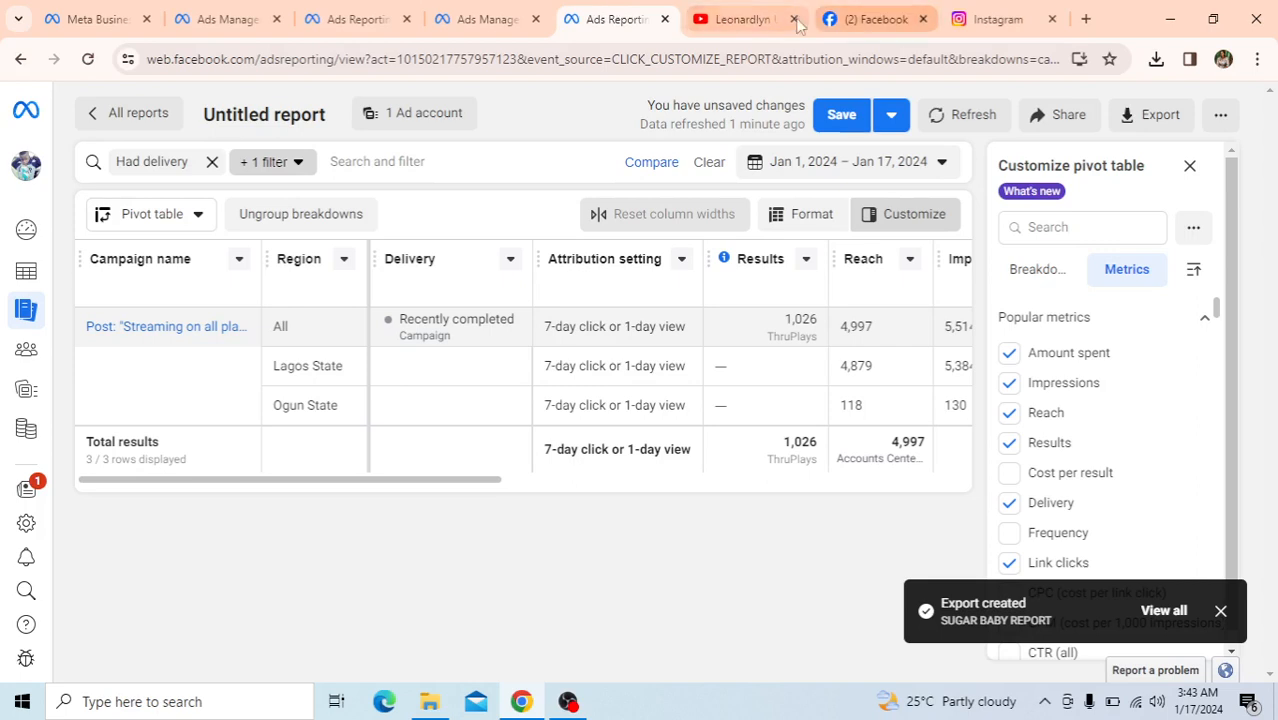
# Step: Close the finished report pages and the duplicate single-campaign page, returning to the full campaign list
pyautogui.click(665, 19)
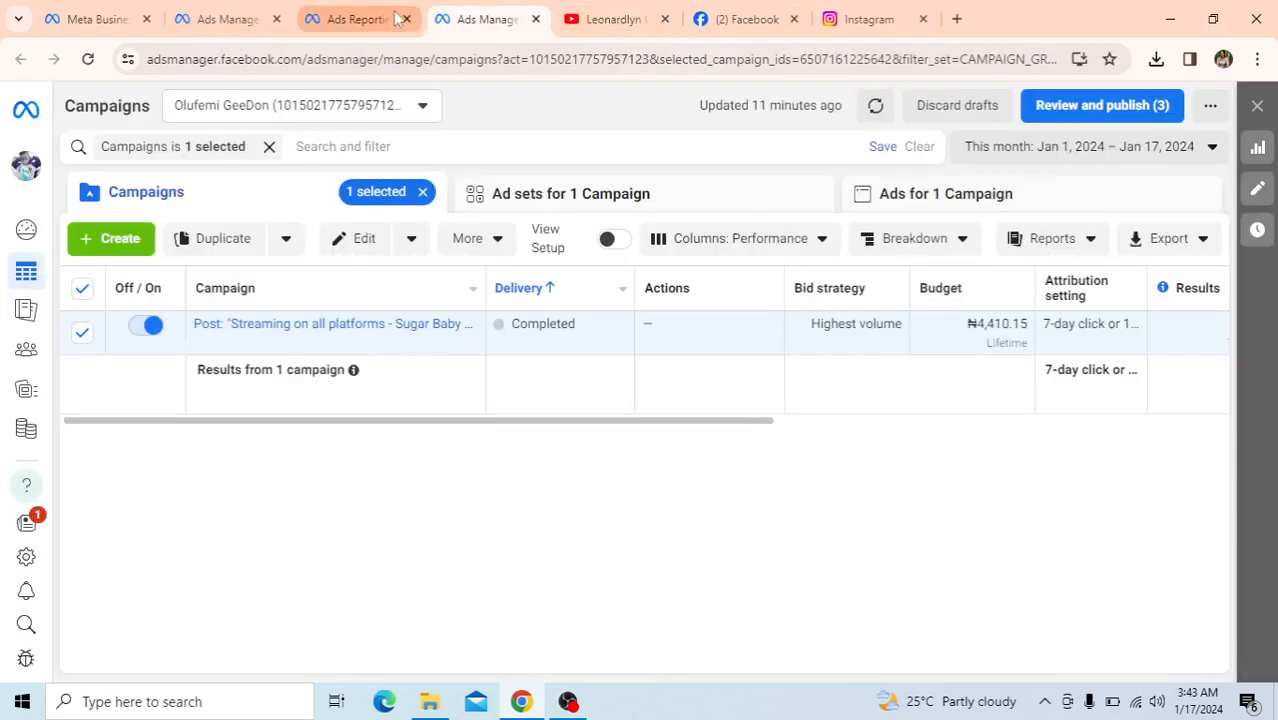
pyautogui.click(203, 20)
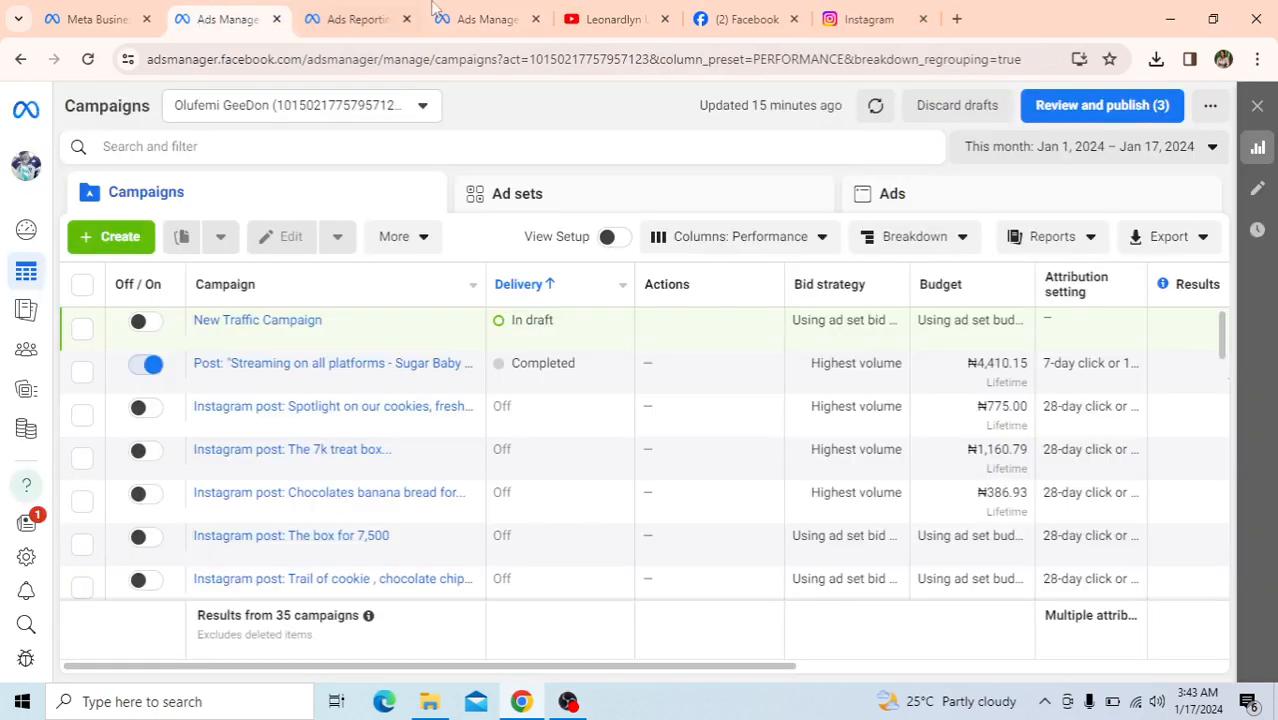
pyautogui.click(406, 19)
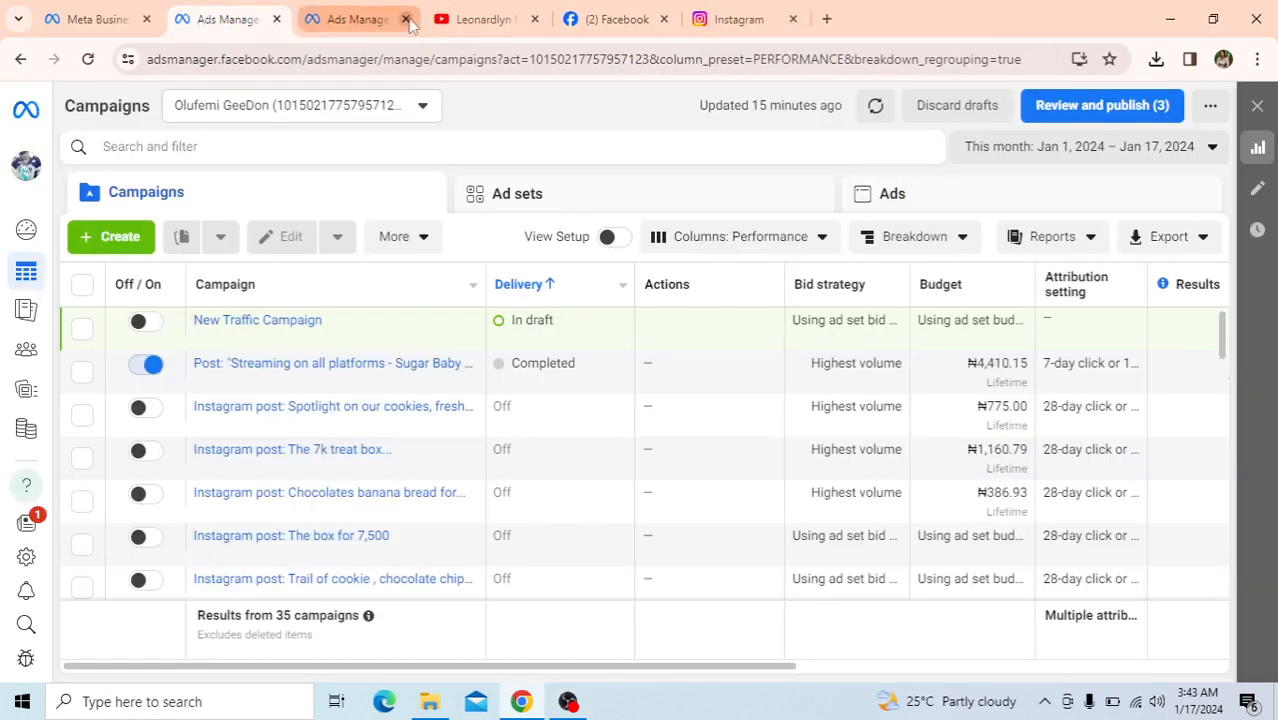
pyautogui.click(406, 19)
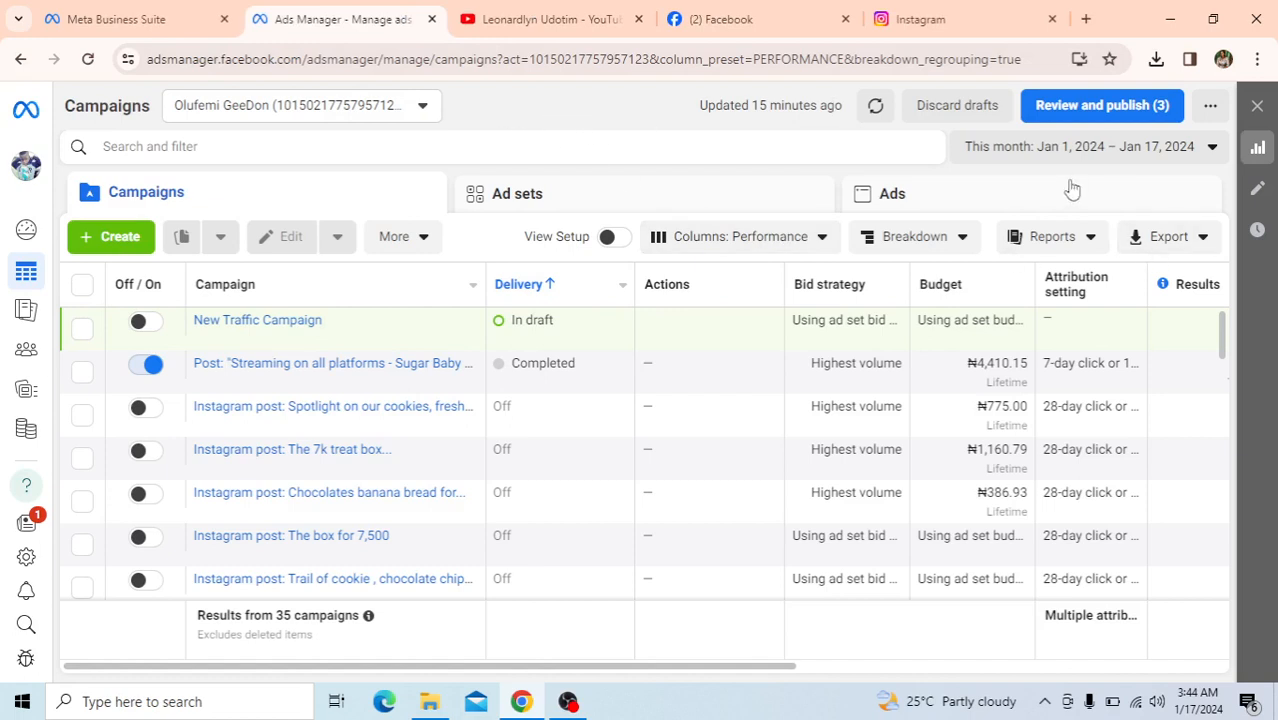
# Step: Create a new ads report from the full campaign list for Jan 1–17, 2024
pyautogui.click(1093, 248)
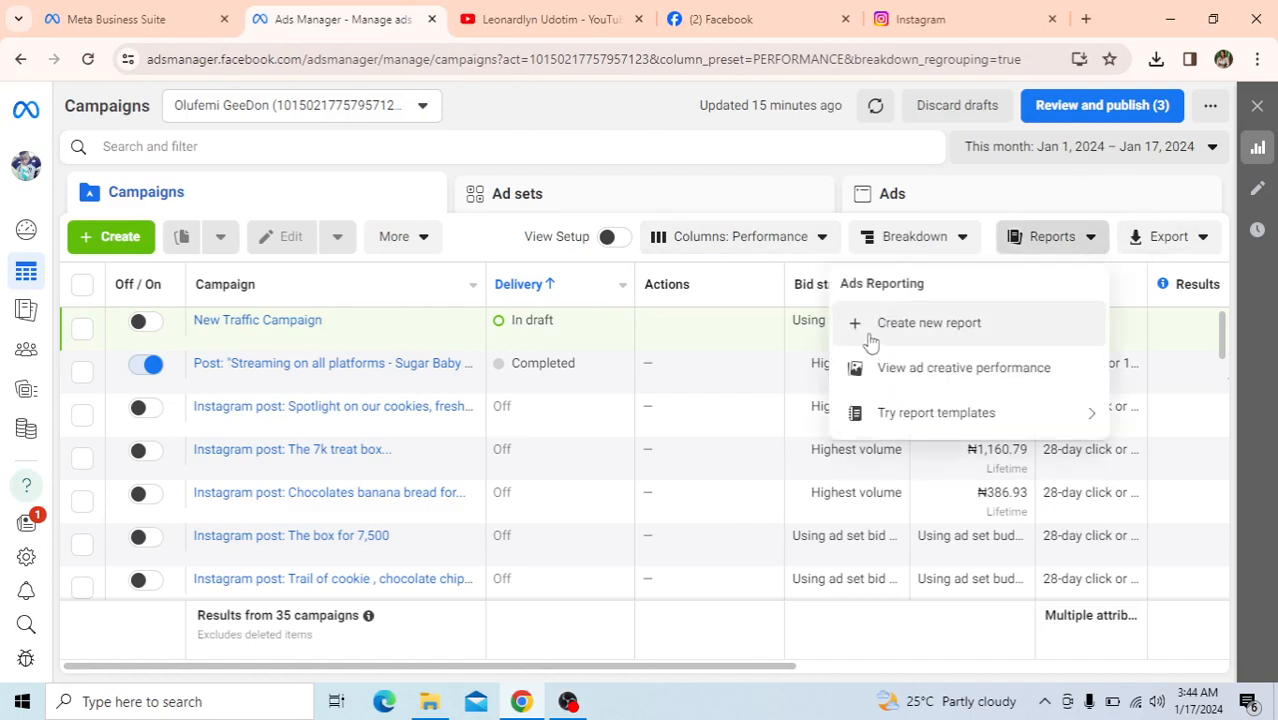
pyautogui.click(915, 326)
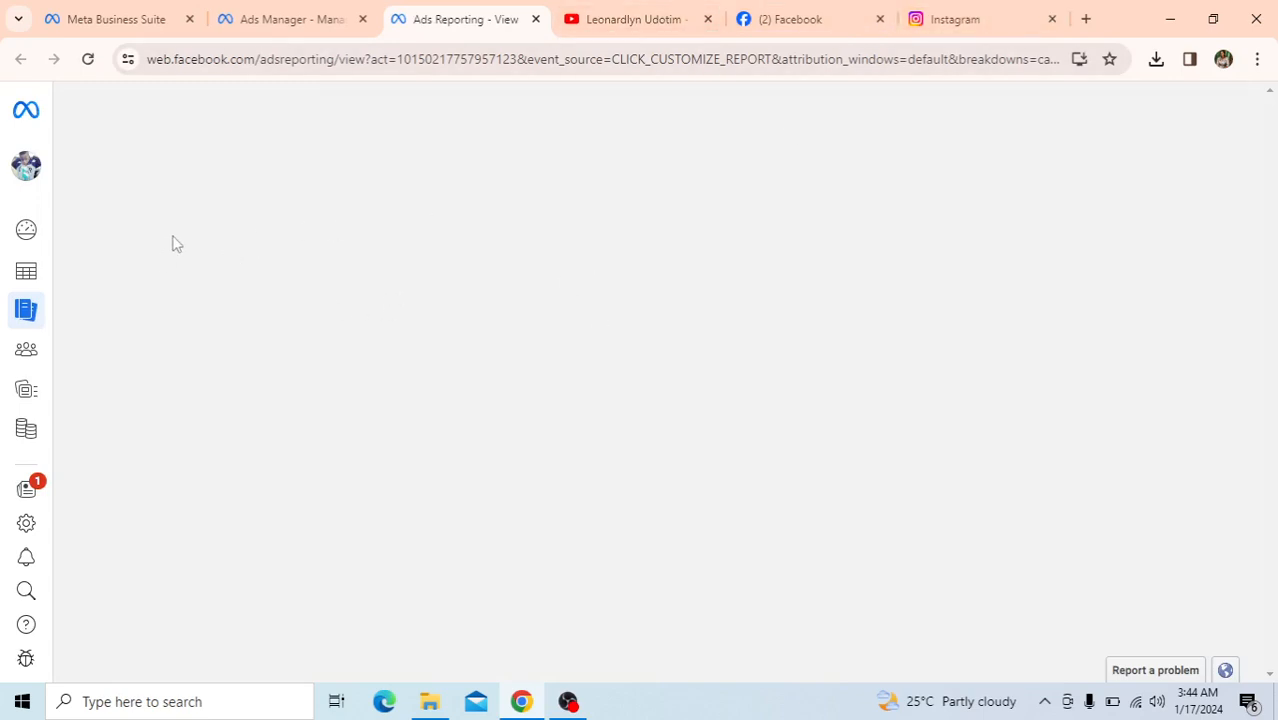
pyautogui.click(568, 701)
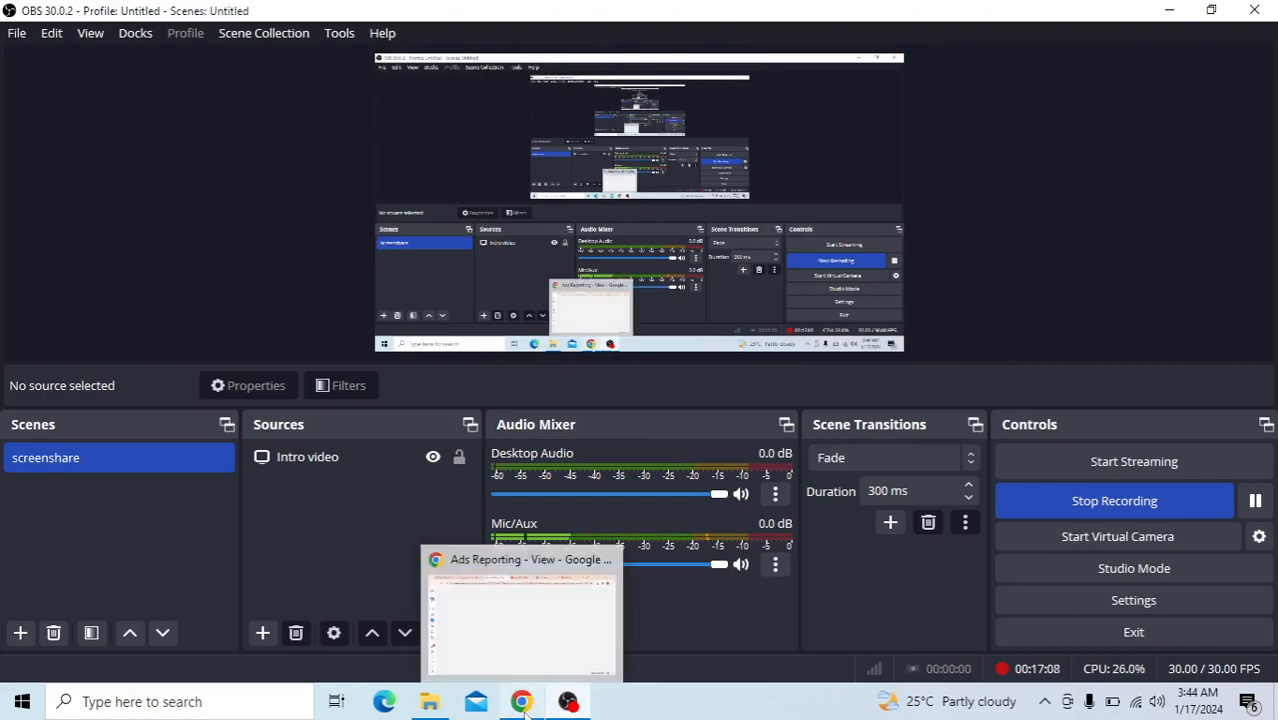
pyautogui.click(523, 703)
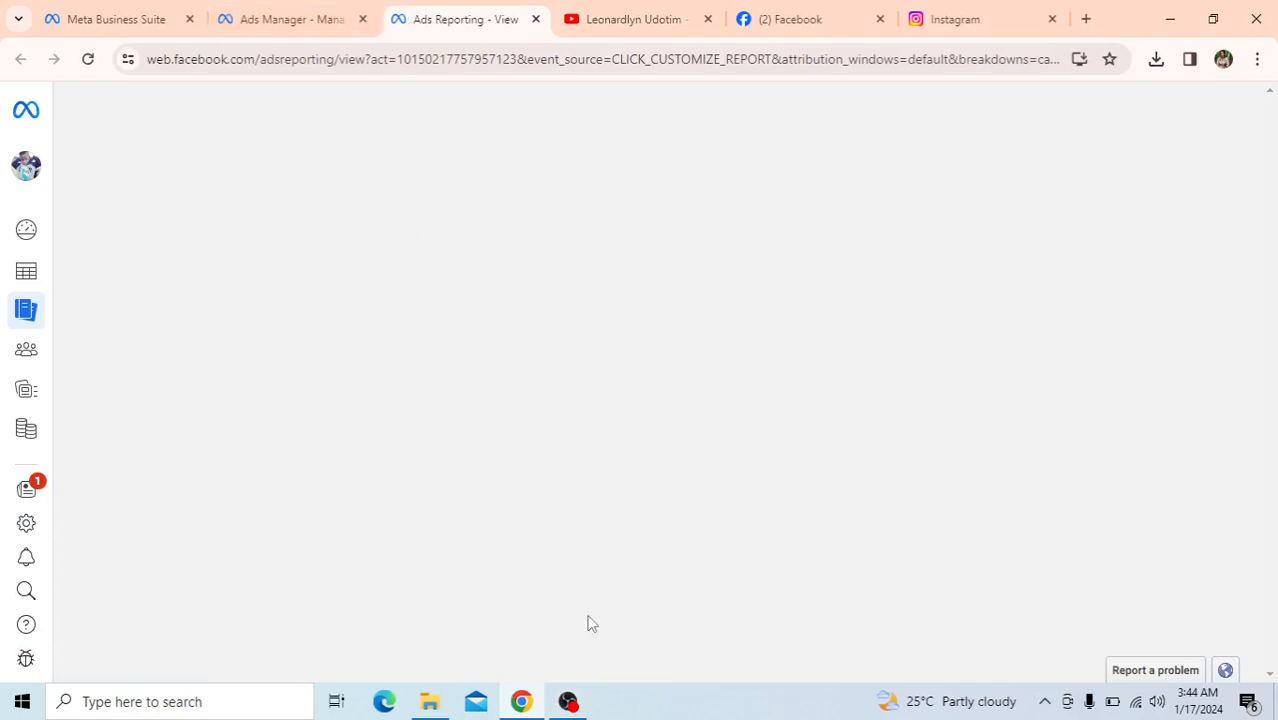
pyautogui.click(568, 702)
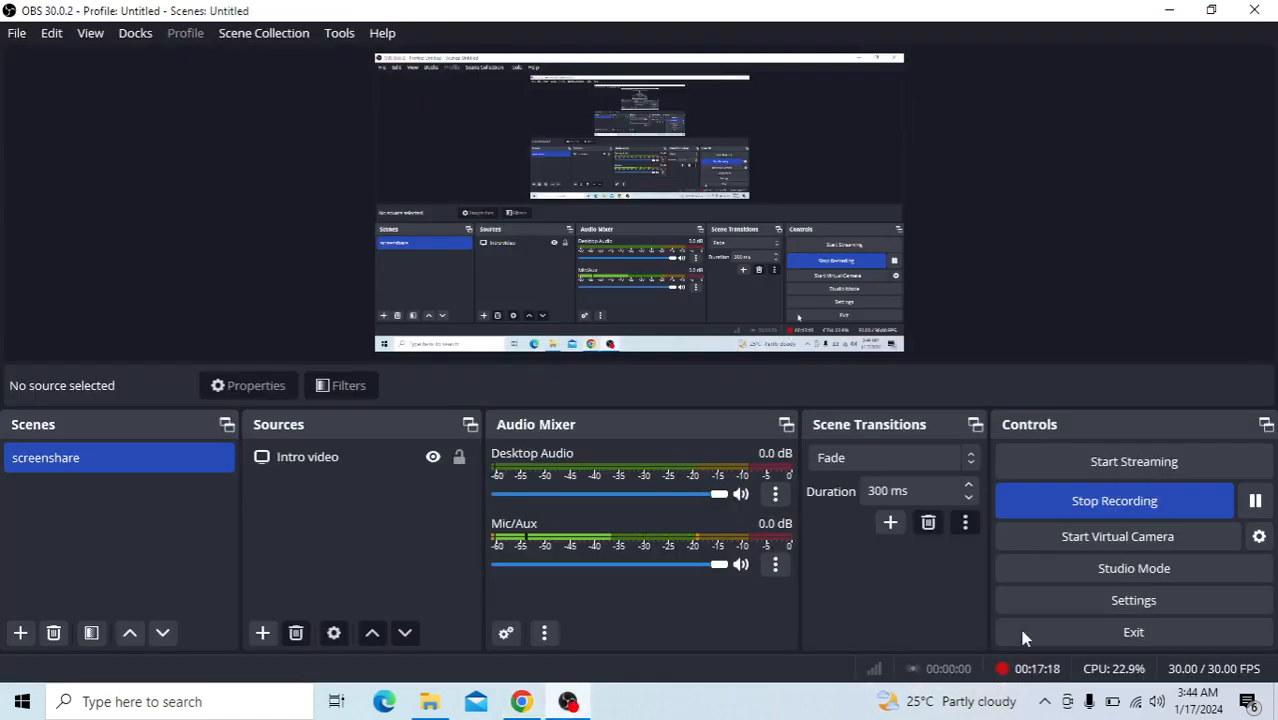
pyautogui.click(1256, 501)
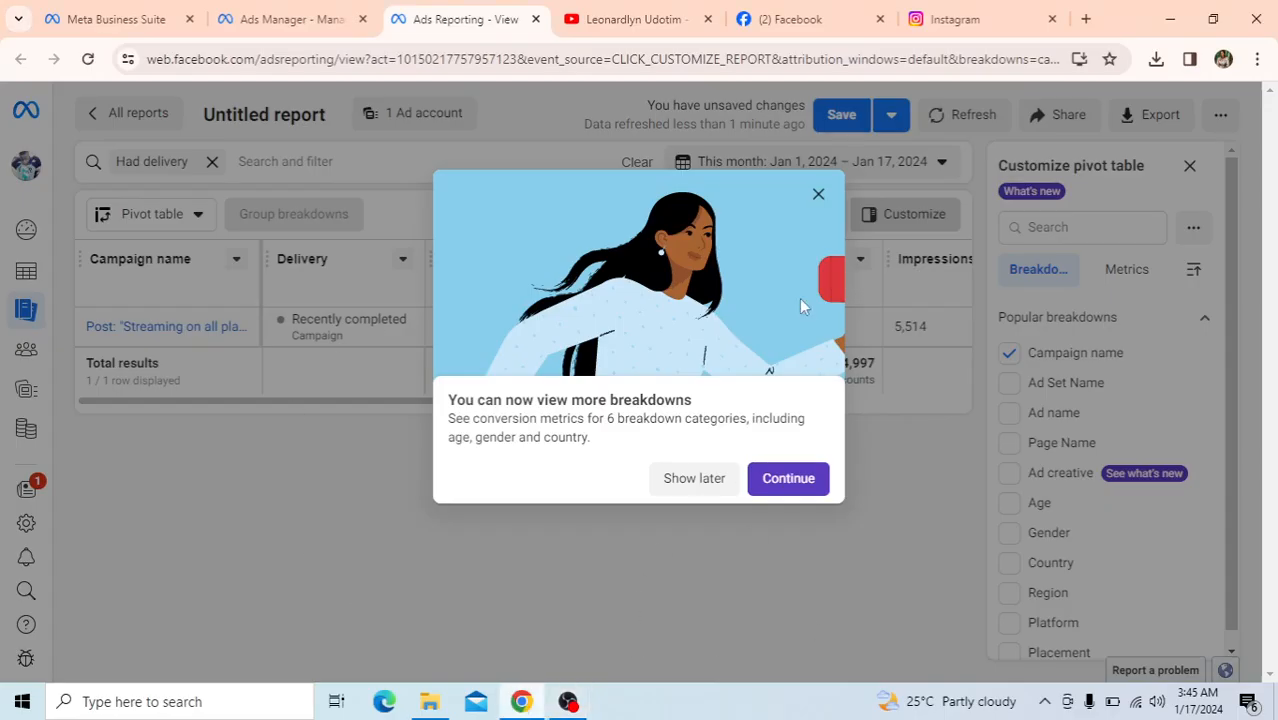
# Step: Open the "Streaming on all platforms" campaign from the report and create a new report for that campaign alone
pyautogui.click(820, 197)
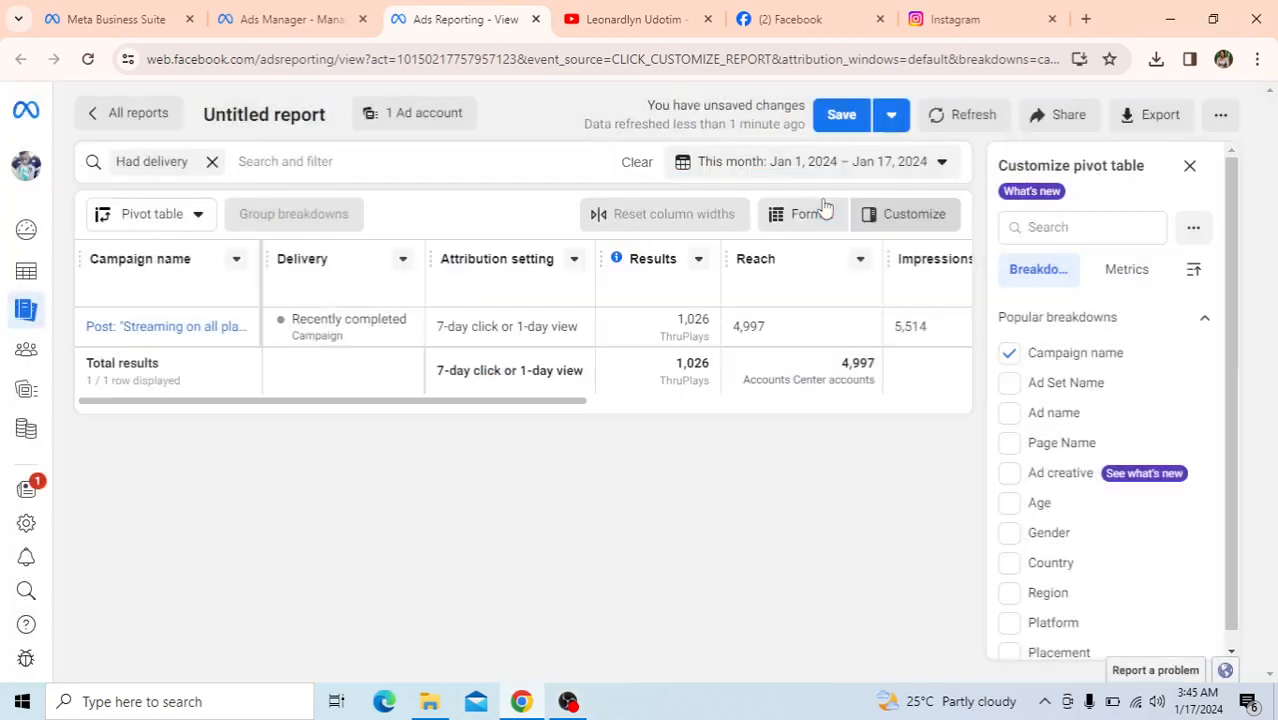
pyautogui.click(166, 330)
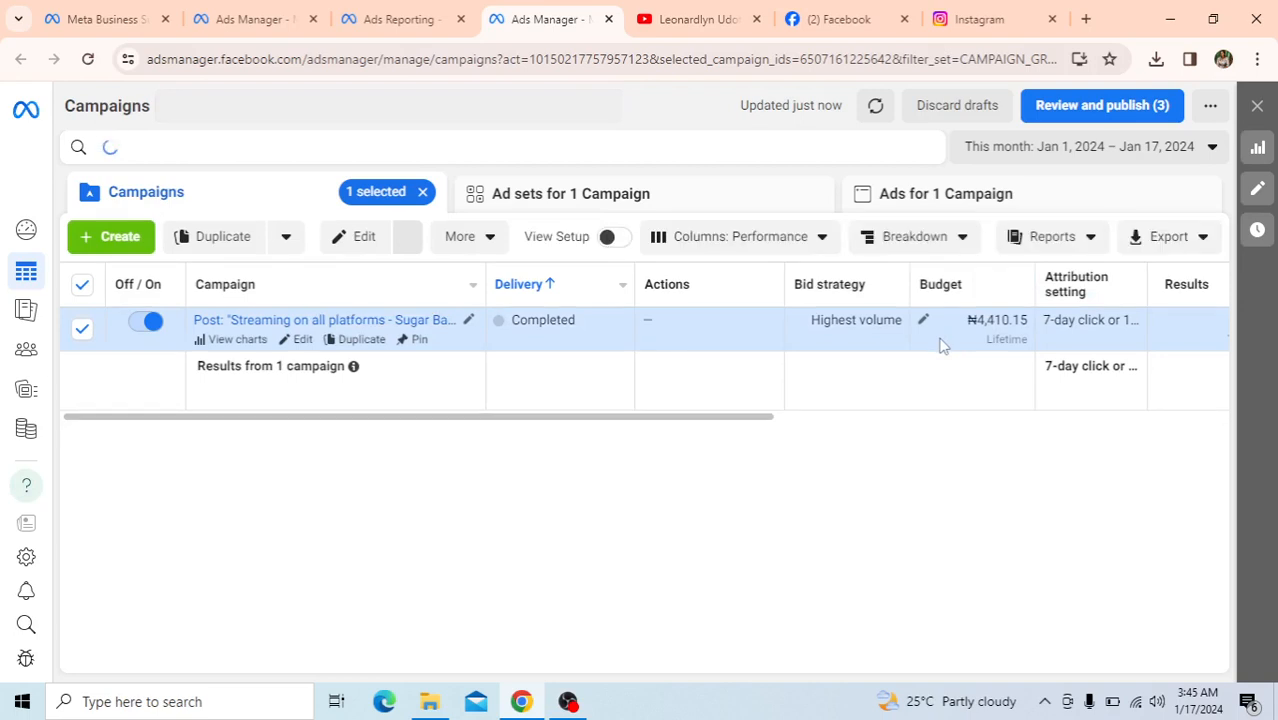
pyautogui.click(1087, 240)
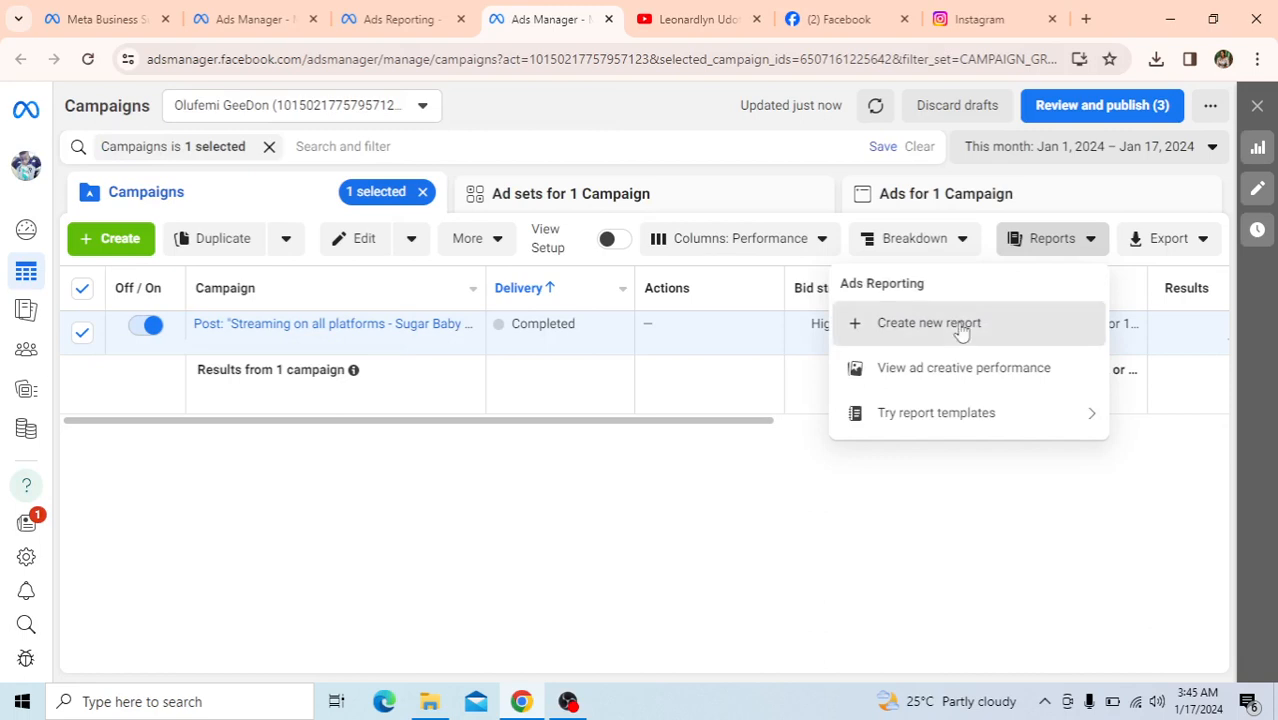
pyautogui.click(958, 320)
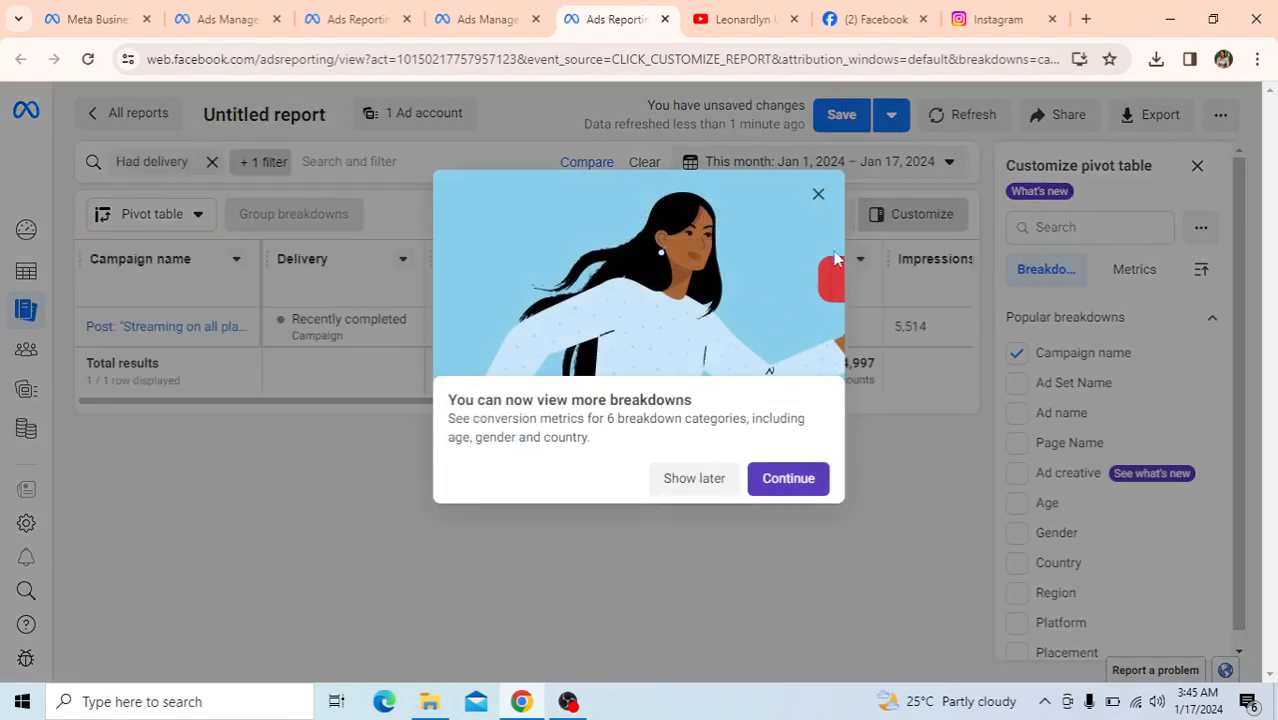
pyautogui.click(818, 194)
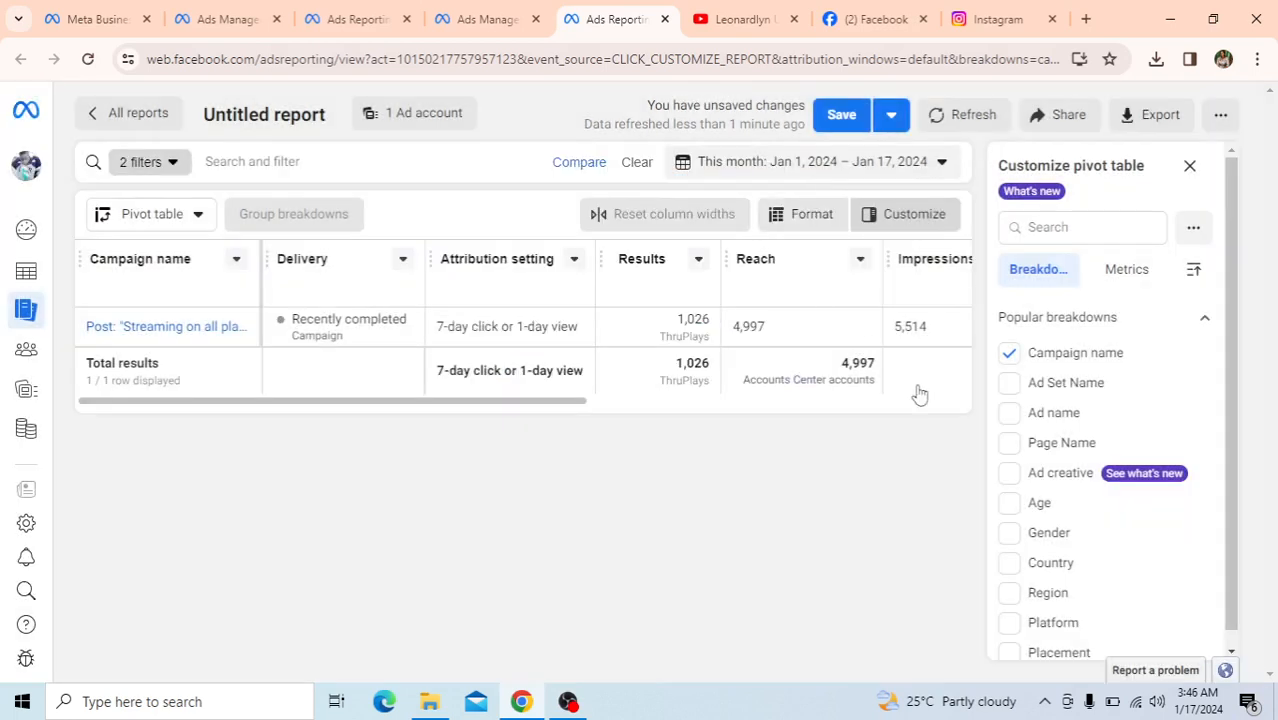
# Step: Add the Age and Gender breakdowns to the pivot table, and look through the remaining level, time, action and creative breakdowns
pyautogui.click(1012, 507)
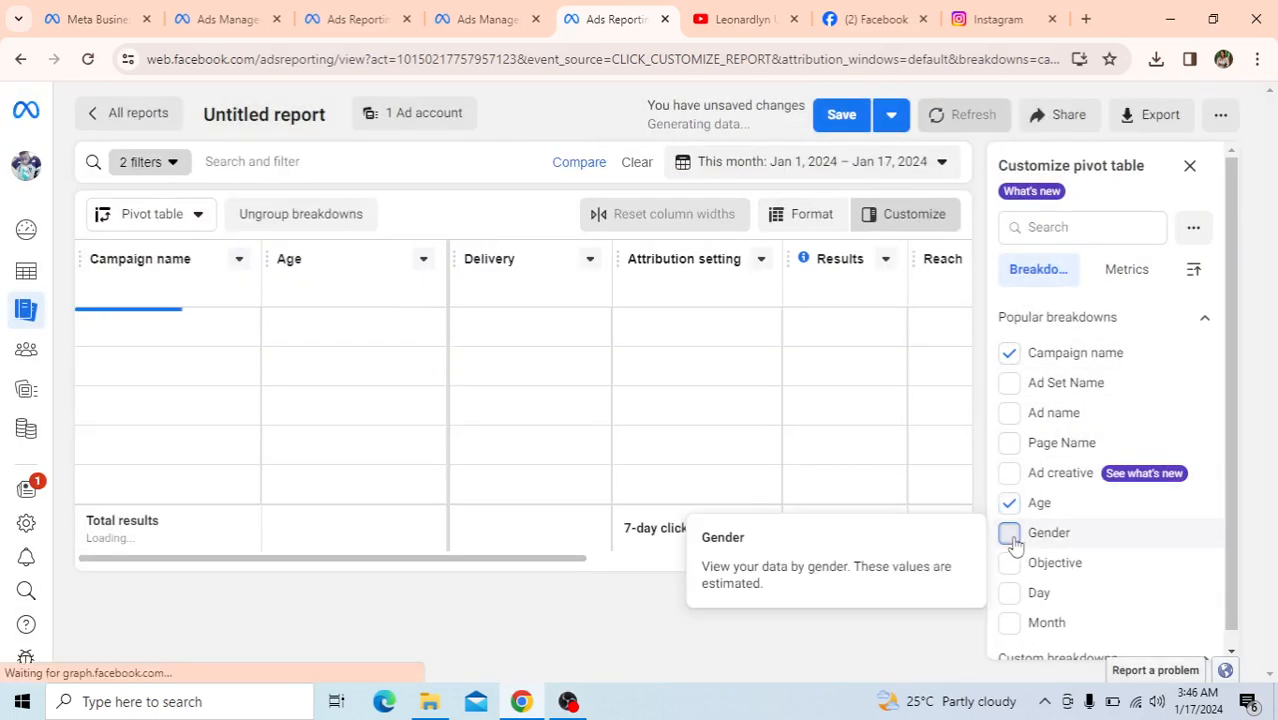
pyautogui.click(1012, 532)
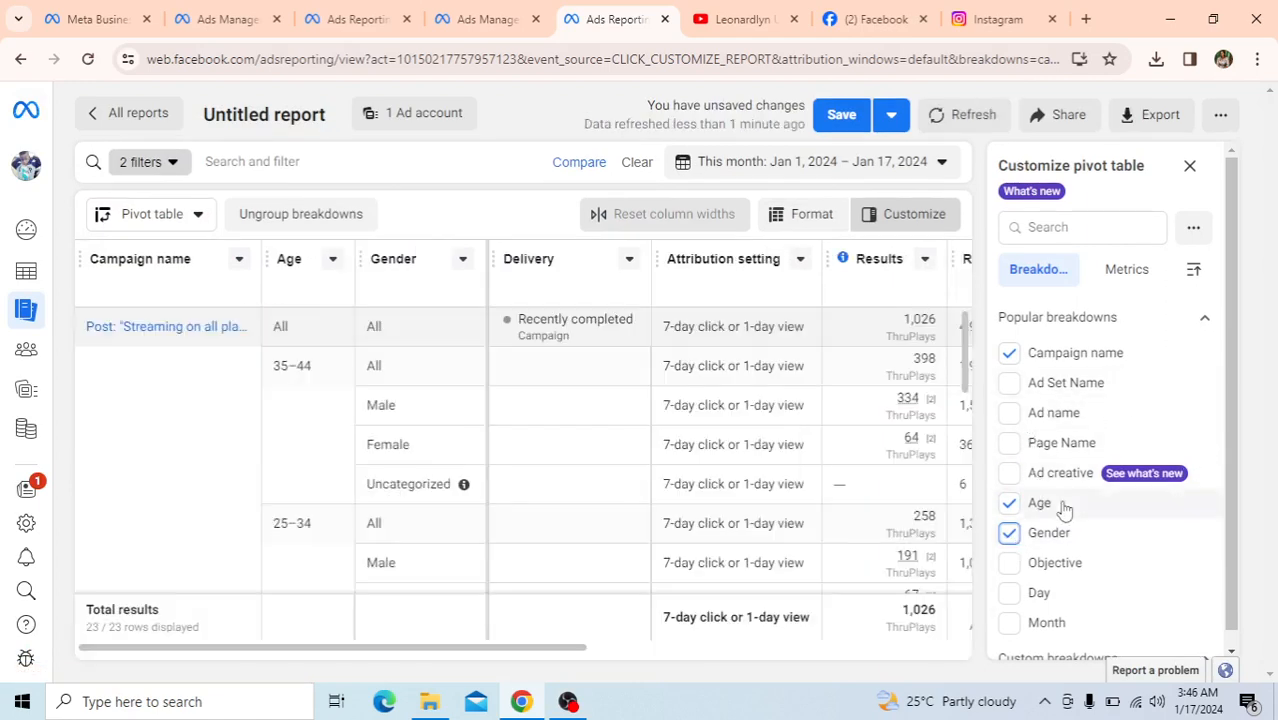
pyautogui.scroll(-5, 1064, 507)
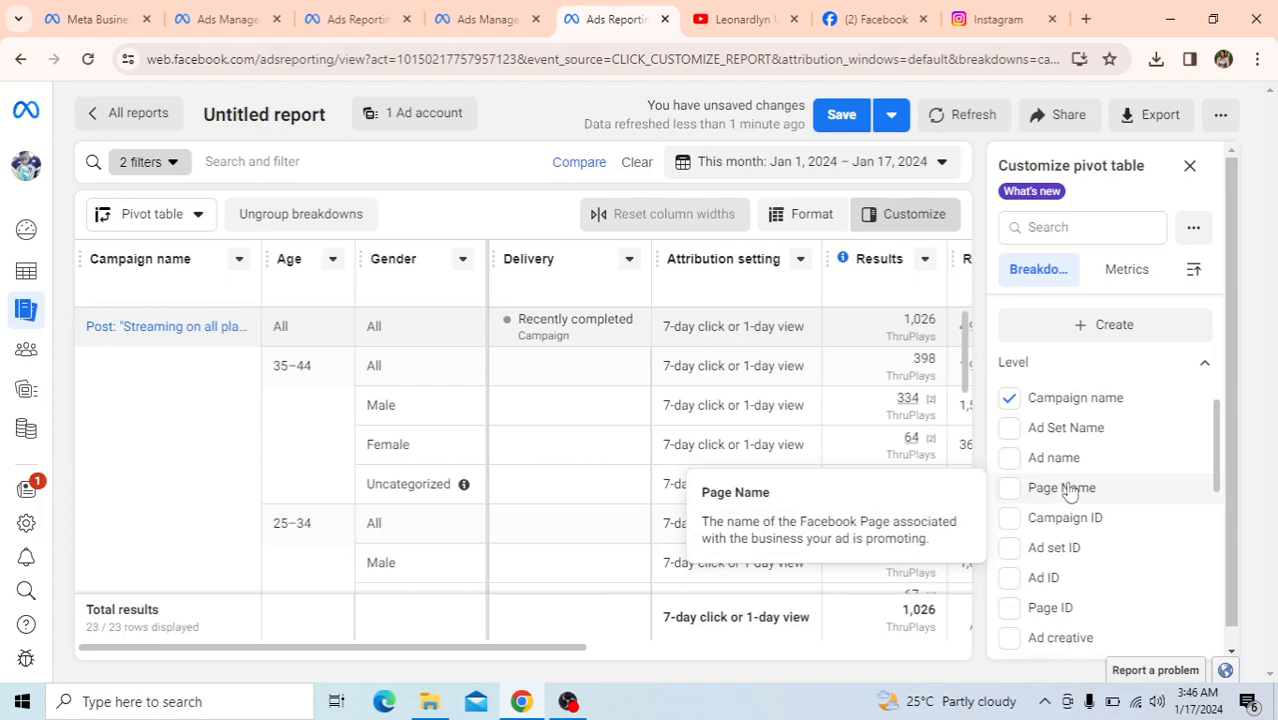
pyautogui.scroll(-2, 1069, 489)
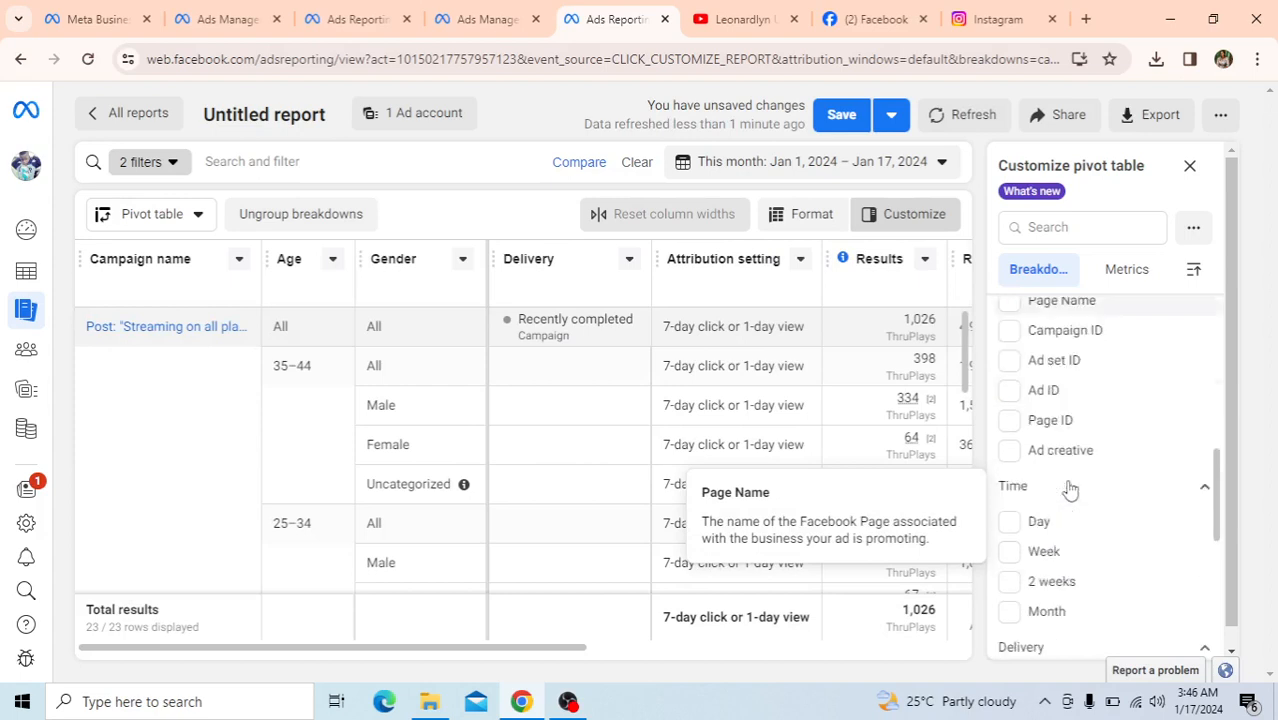
pyautogui.scroll(-4, 1069, 489)
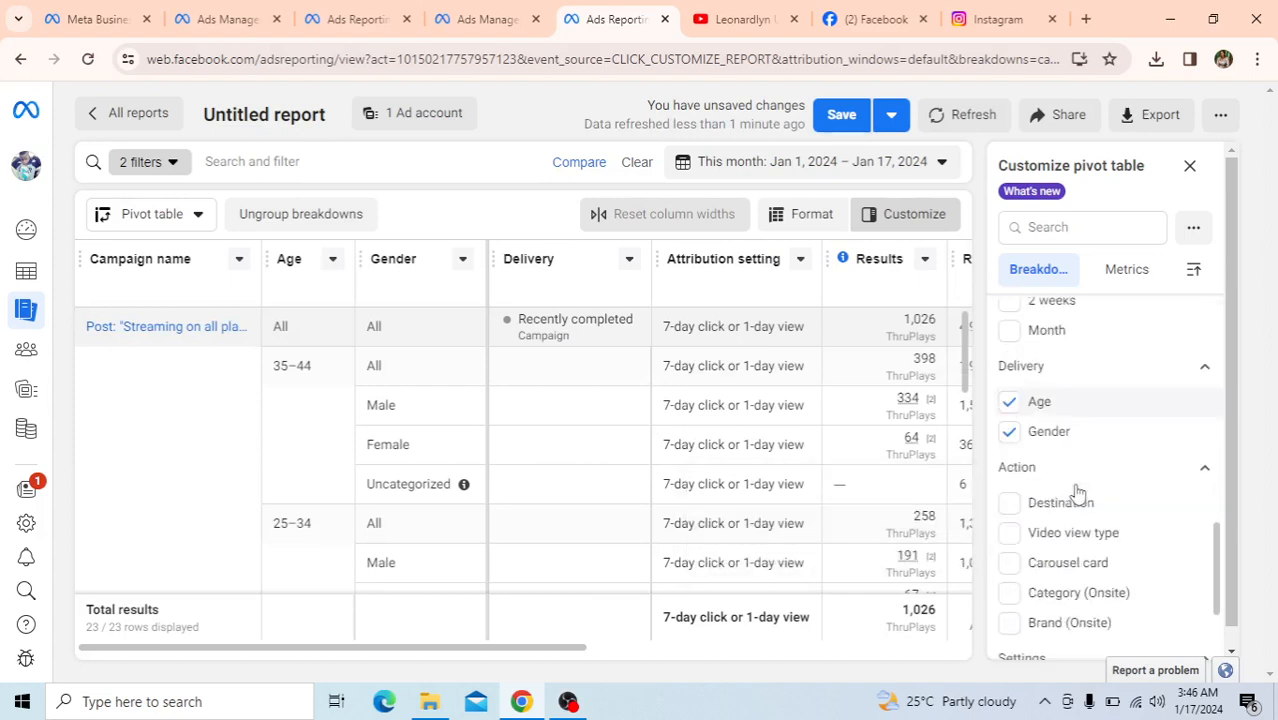
pyautogui.scroll(-2, 1078, 490)
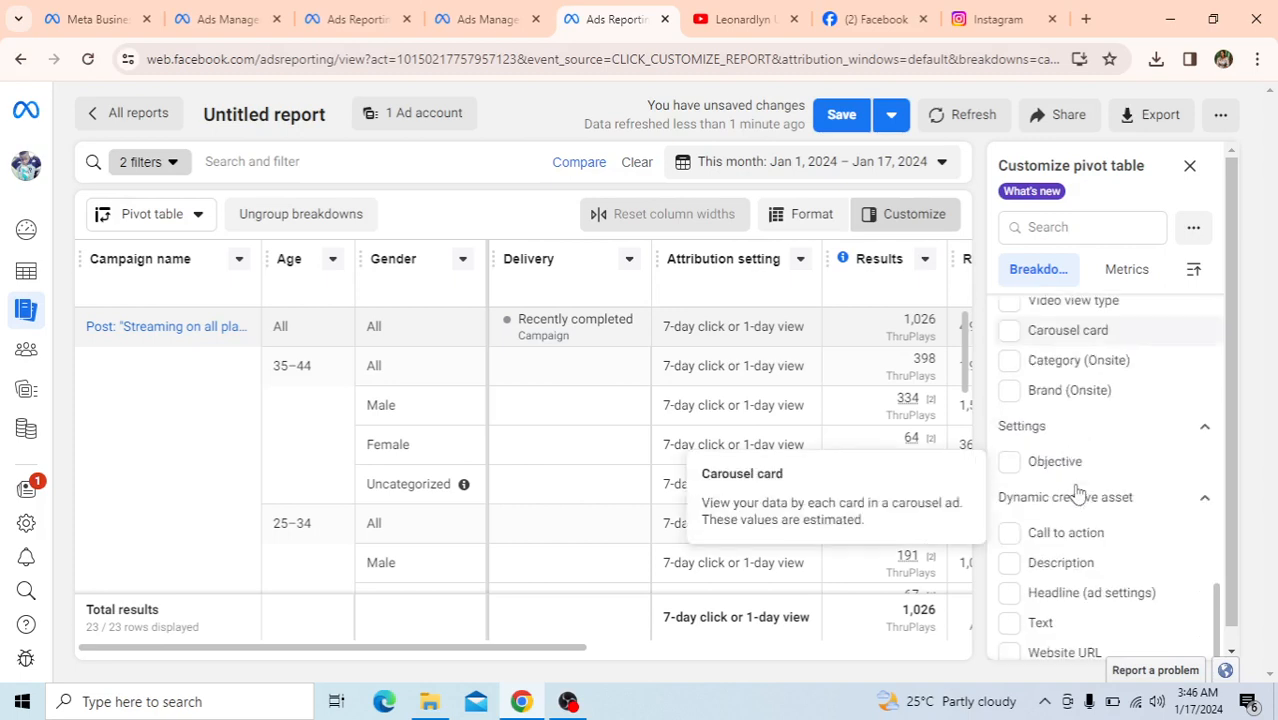
pyautogui.scroll(8, 1078, 490)
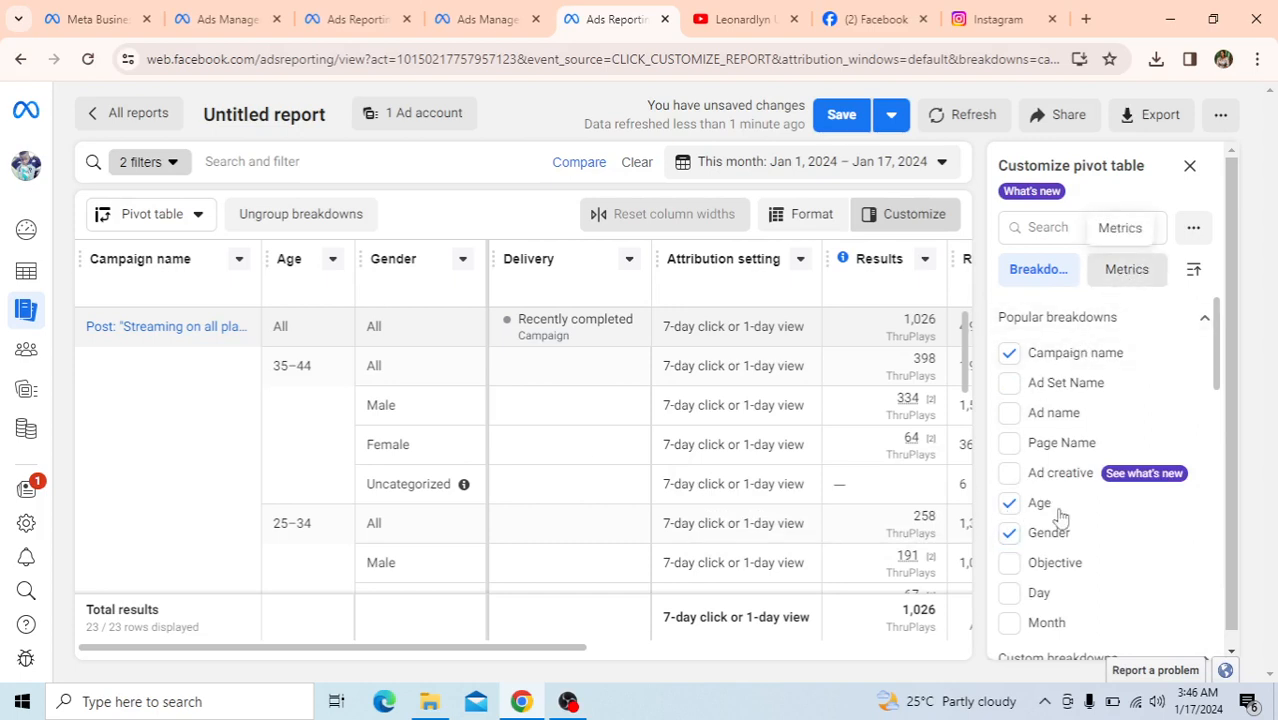
# Step: Look through the metrics available for the pivot table, from popular and performance metrics to engagement, video, click and conversion metrics
pyautogui.click(1130, 282)
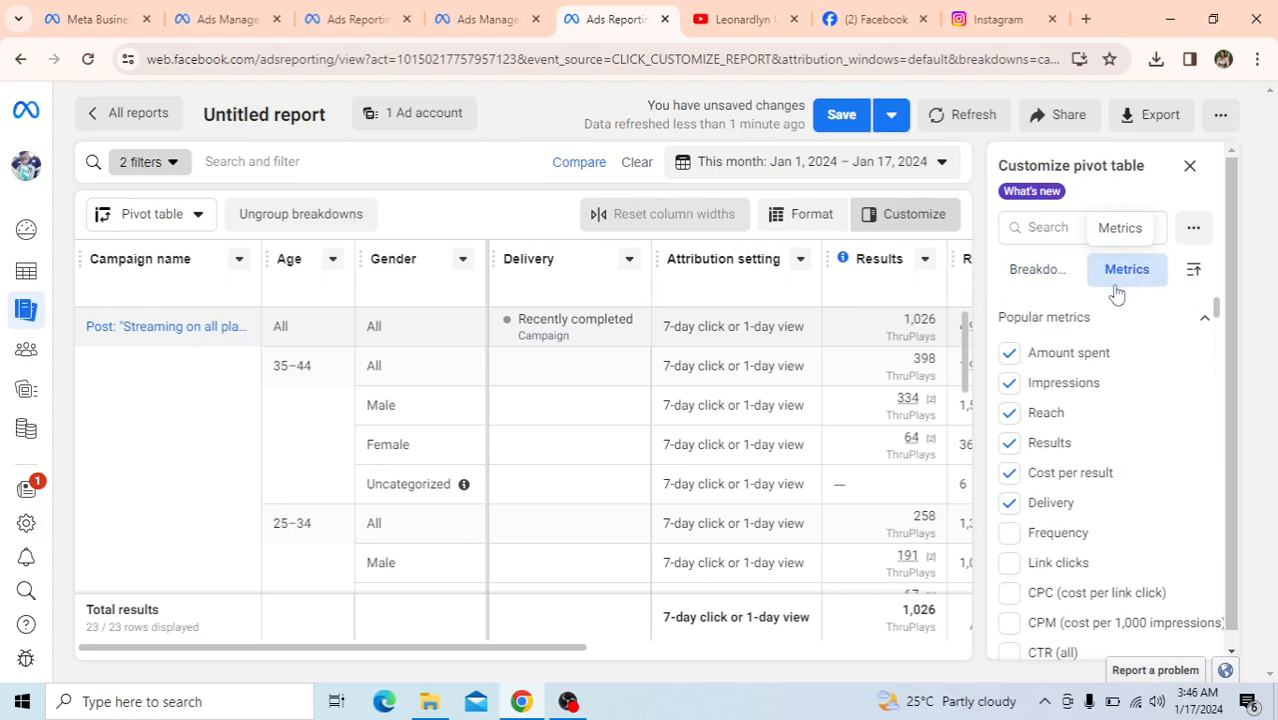
pyautogui.scroll(-3, 1108, 498)
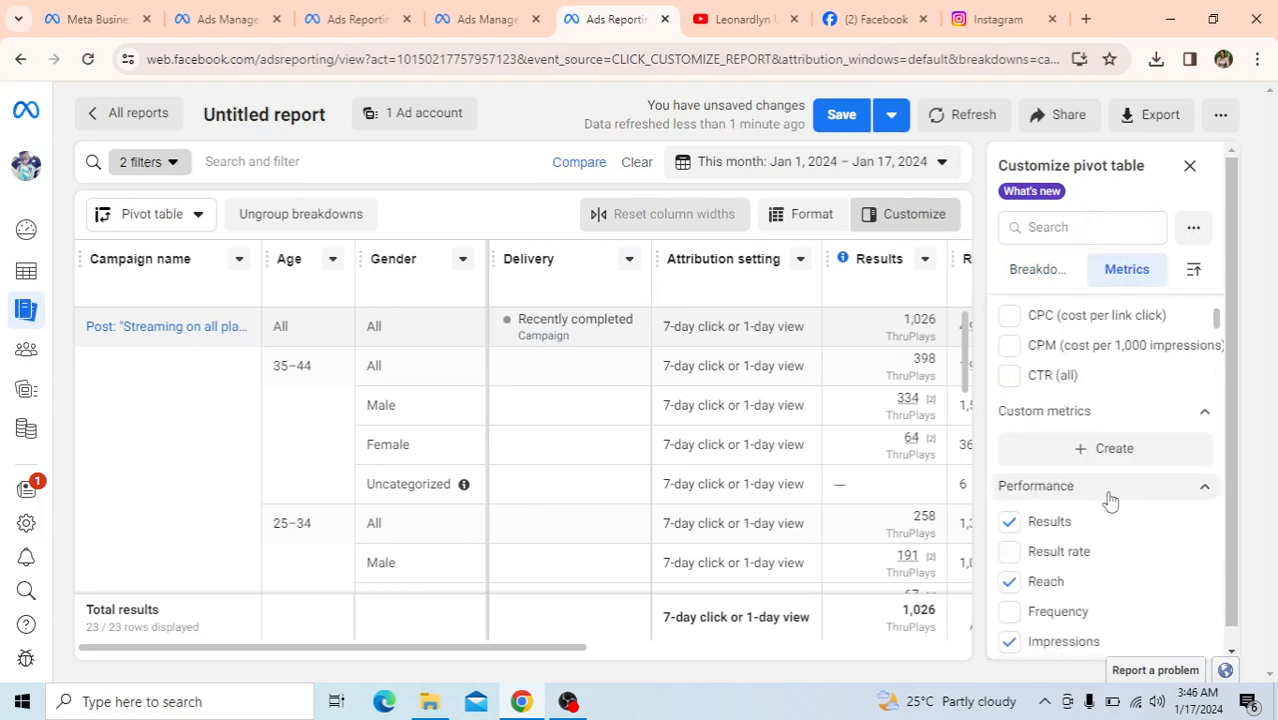
pyautogui.scroll(-3, 1109, 499)
pyautogui.scroll(-8, 1109, 499)
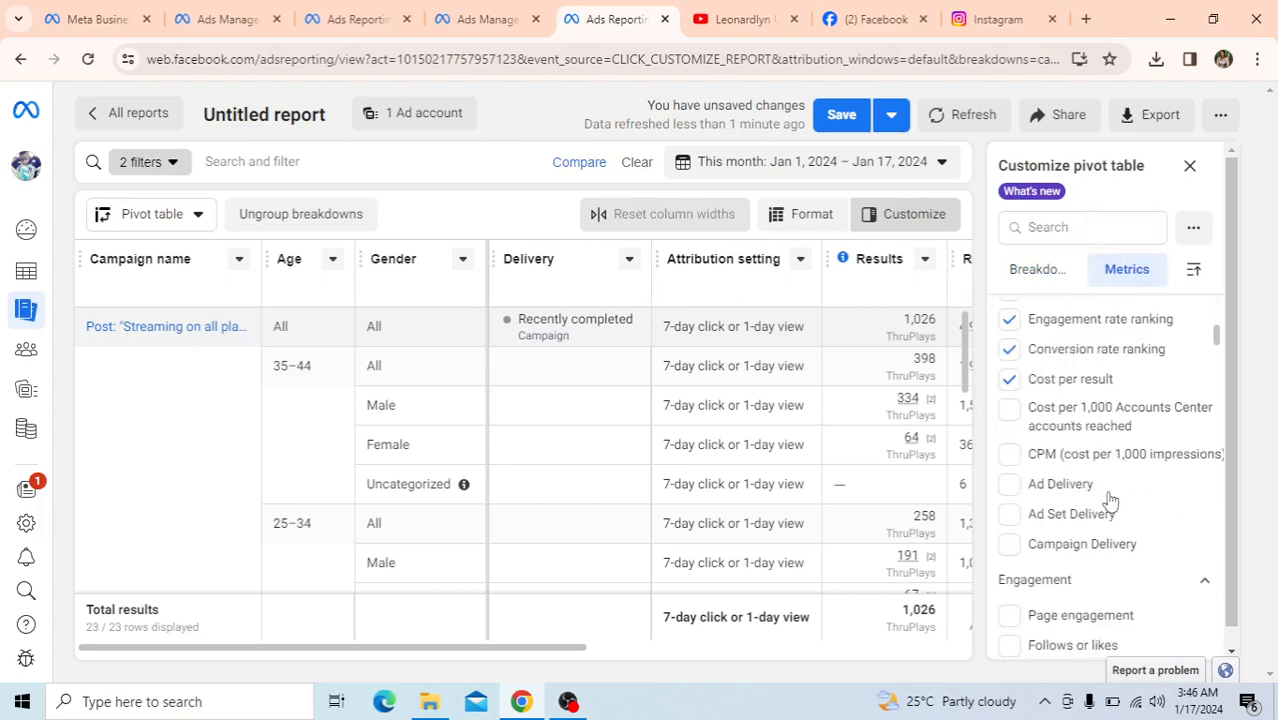
pyautogui.scroll(-3, 1110, 498)
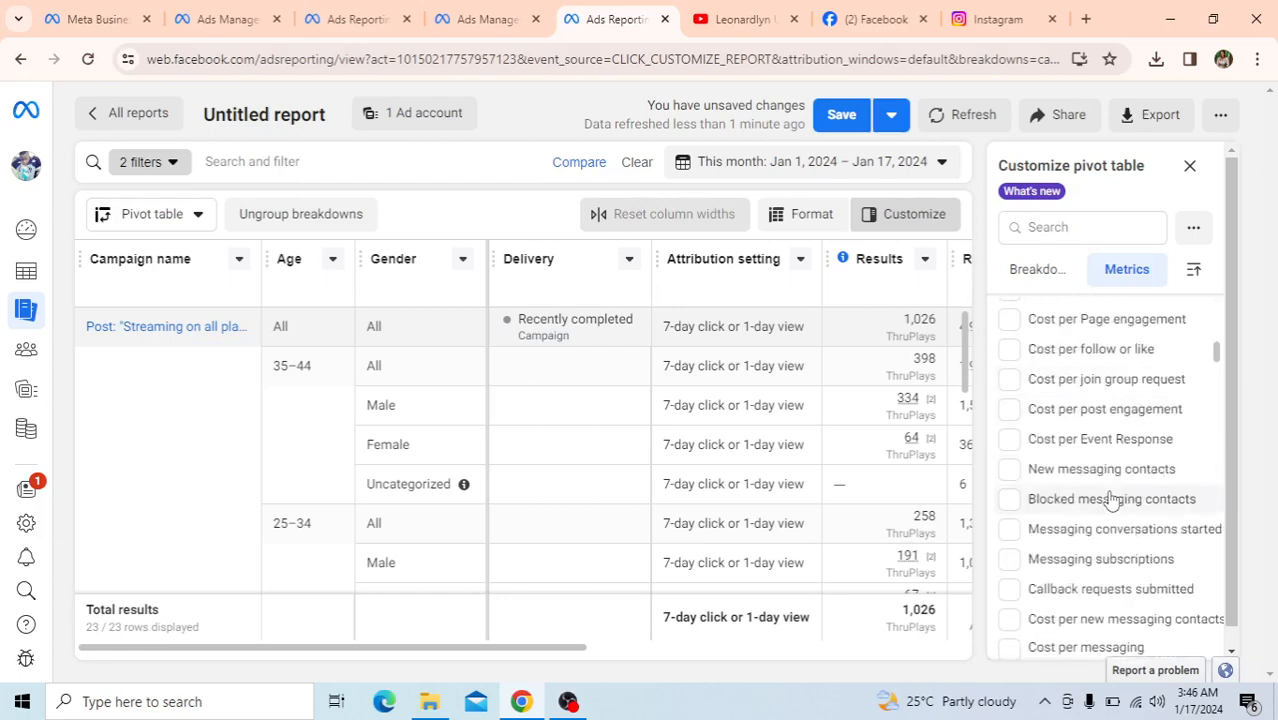
pyautogui.scroll(-1, 1110, 498)
pyautogui.scroll(-3, 1110, 499)
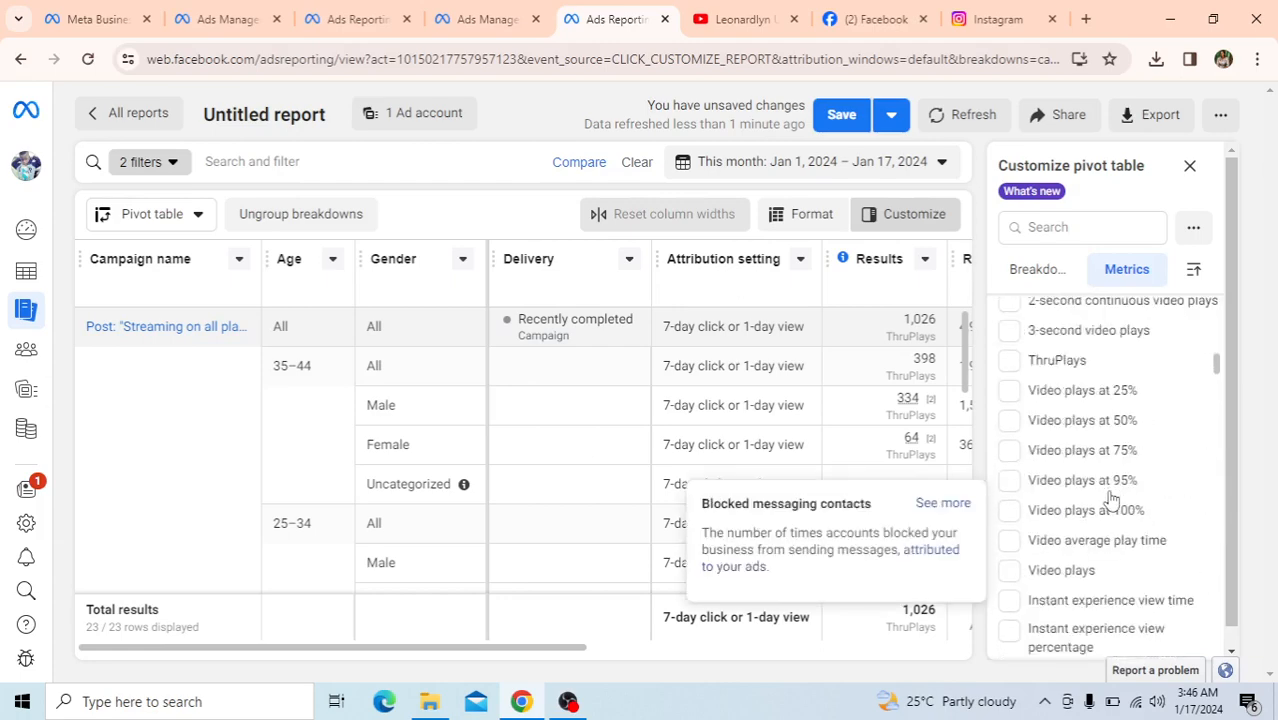
pyautogui.scroll(-5, 1132, 455)
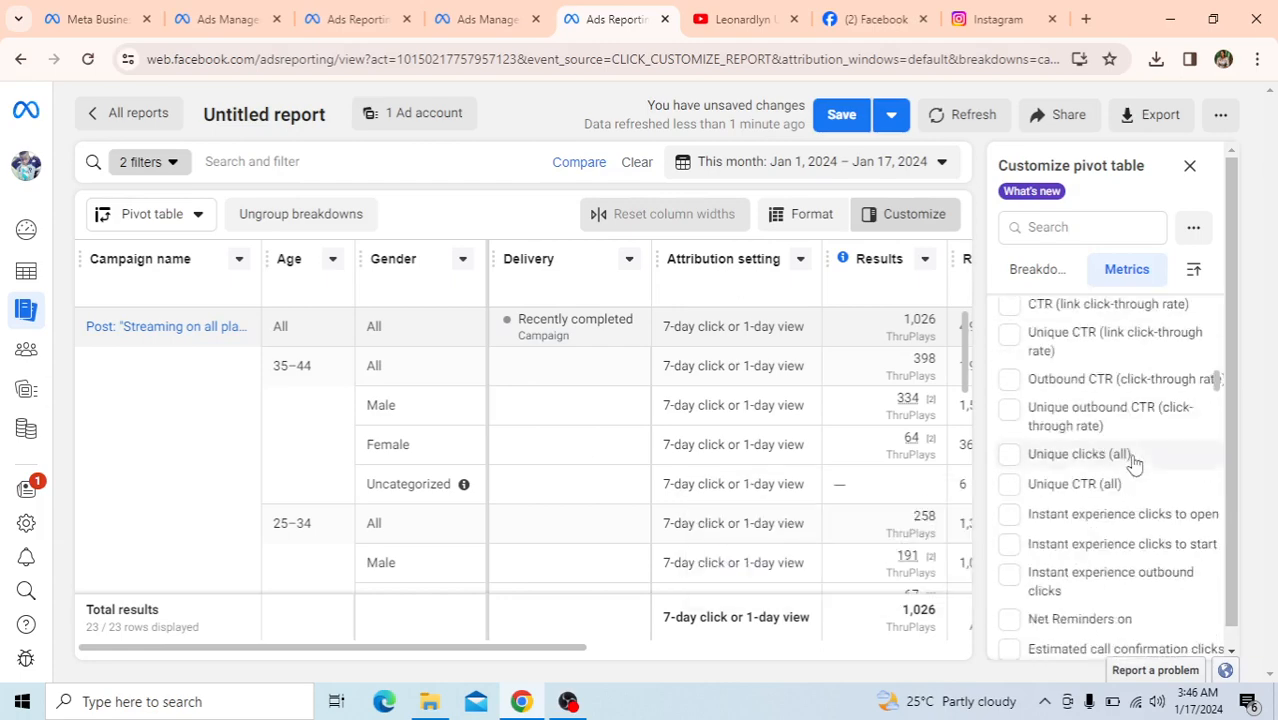
pyautogui.scroll(-10, 1134, 464)
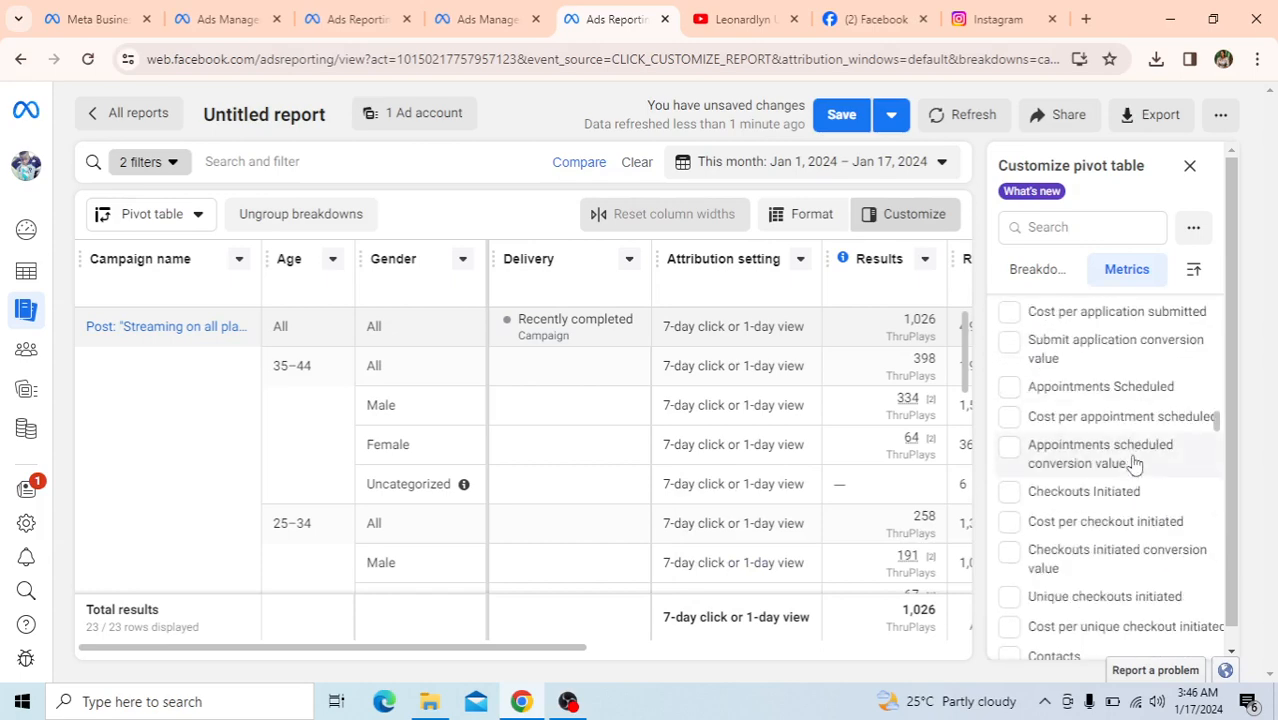
pyautogui.scroll(-6, 1134, 464)
pyautogui.scroll(8, 1134, 464)
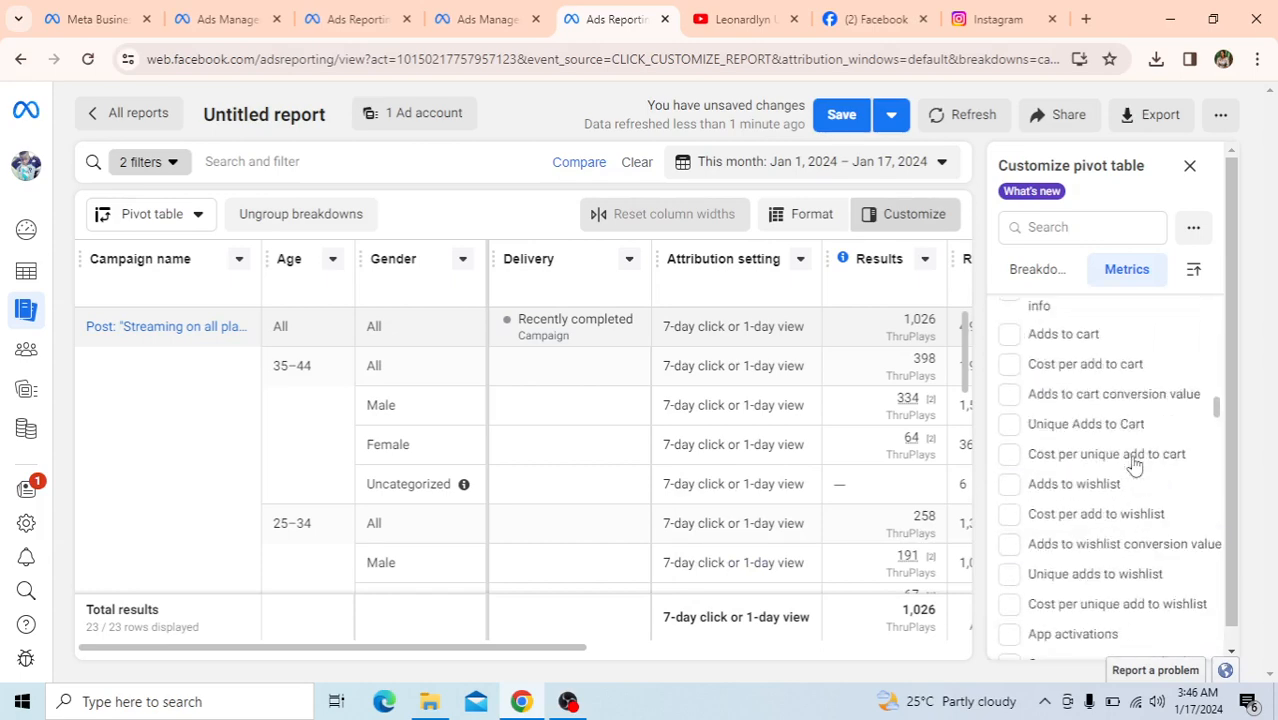
pyautogui.scroll(15, 1134, 464)
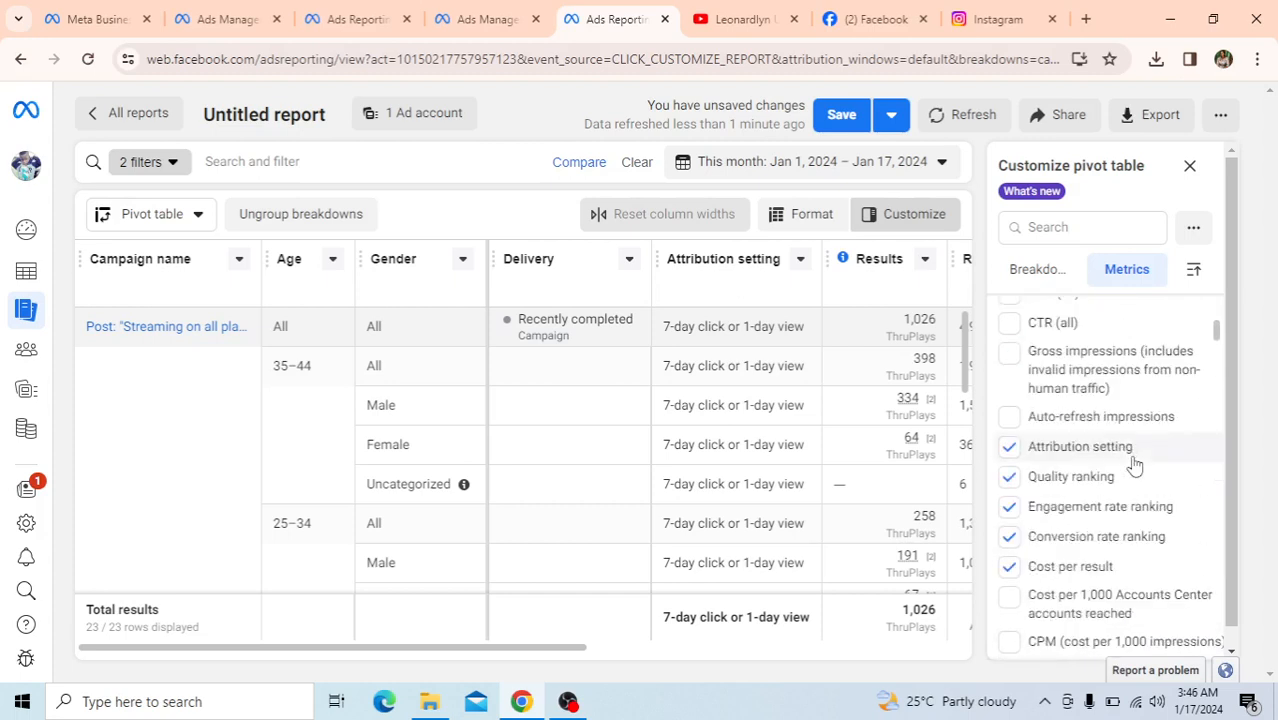
pyautogui.scroll(3, 1134, 464)
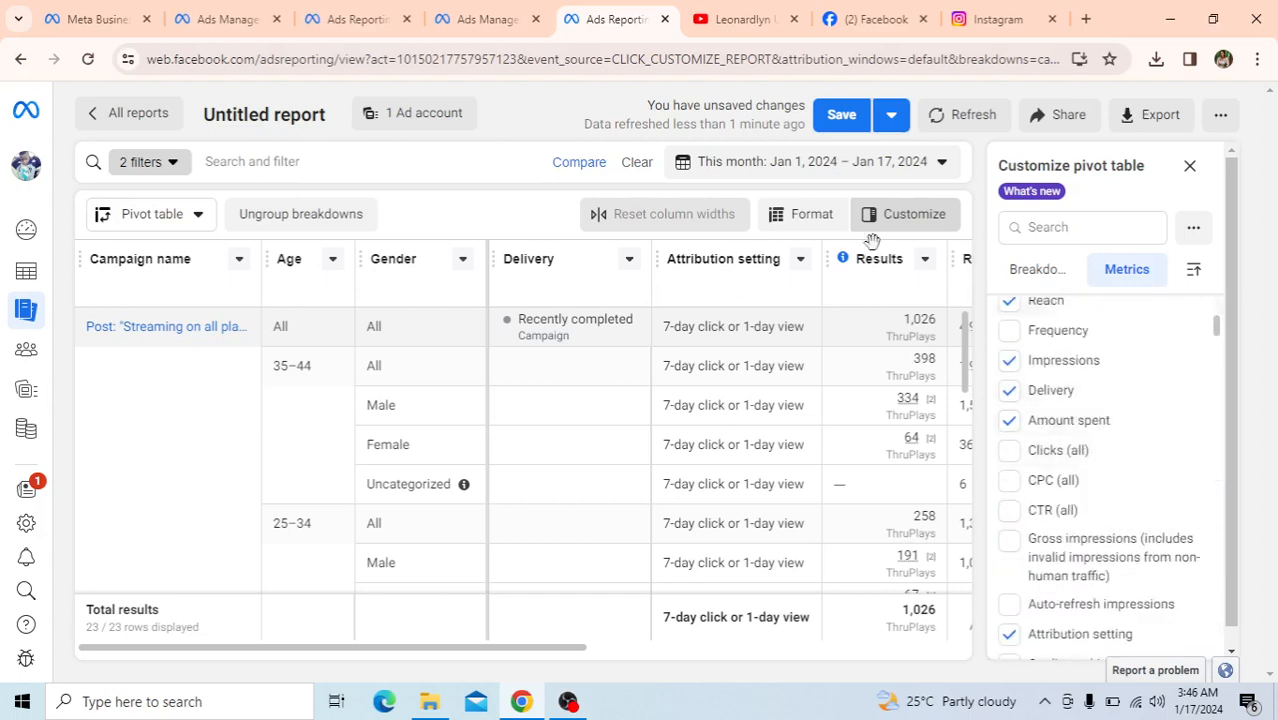
# Step: Close both ads report pages and the single-campaign page, and return to the full campaign list
pyautogui.click(406, 19)
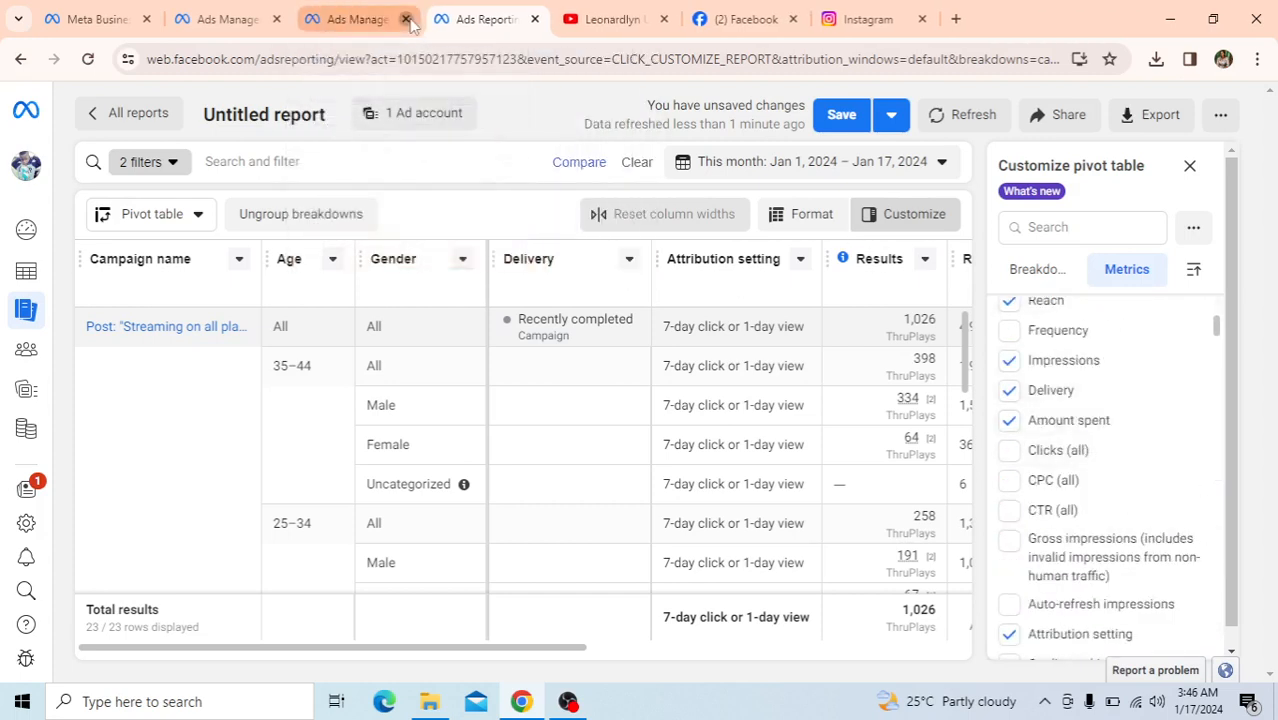
pyautogui.click(406, 19)
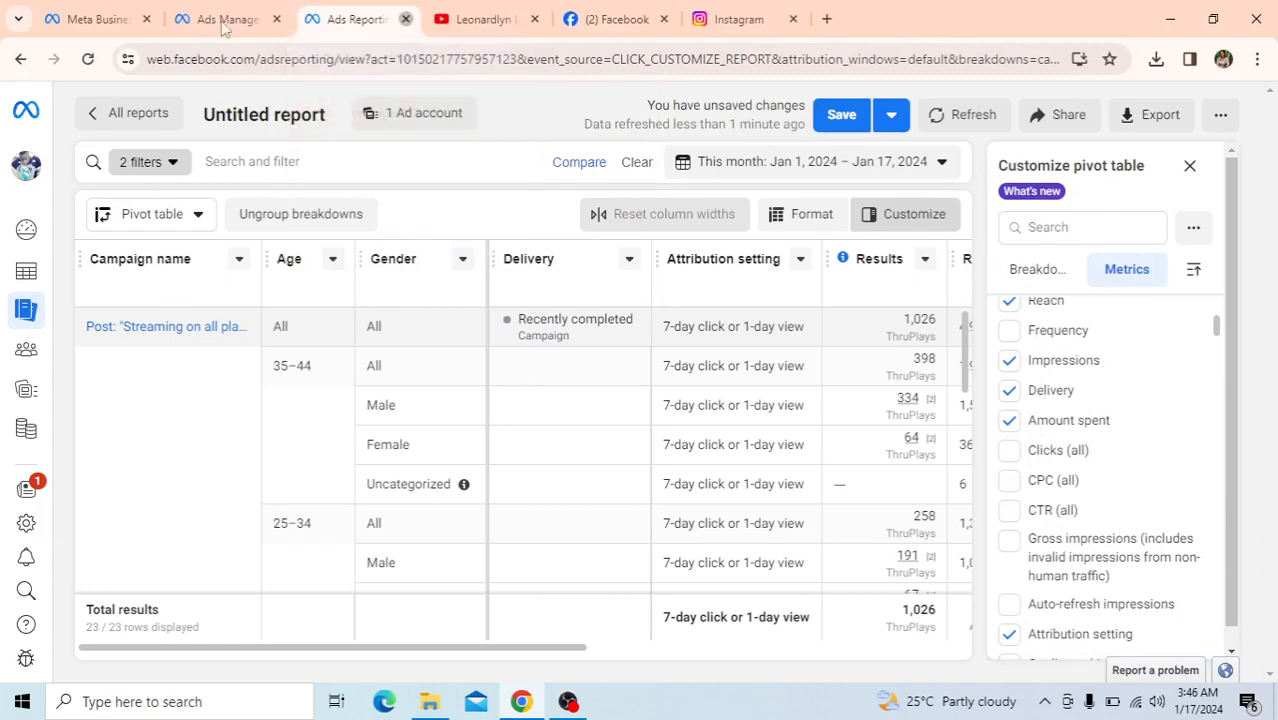
pyautogui.hotkey('ctrl', 'w')
pyautogui.click(256, 19)
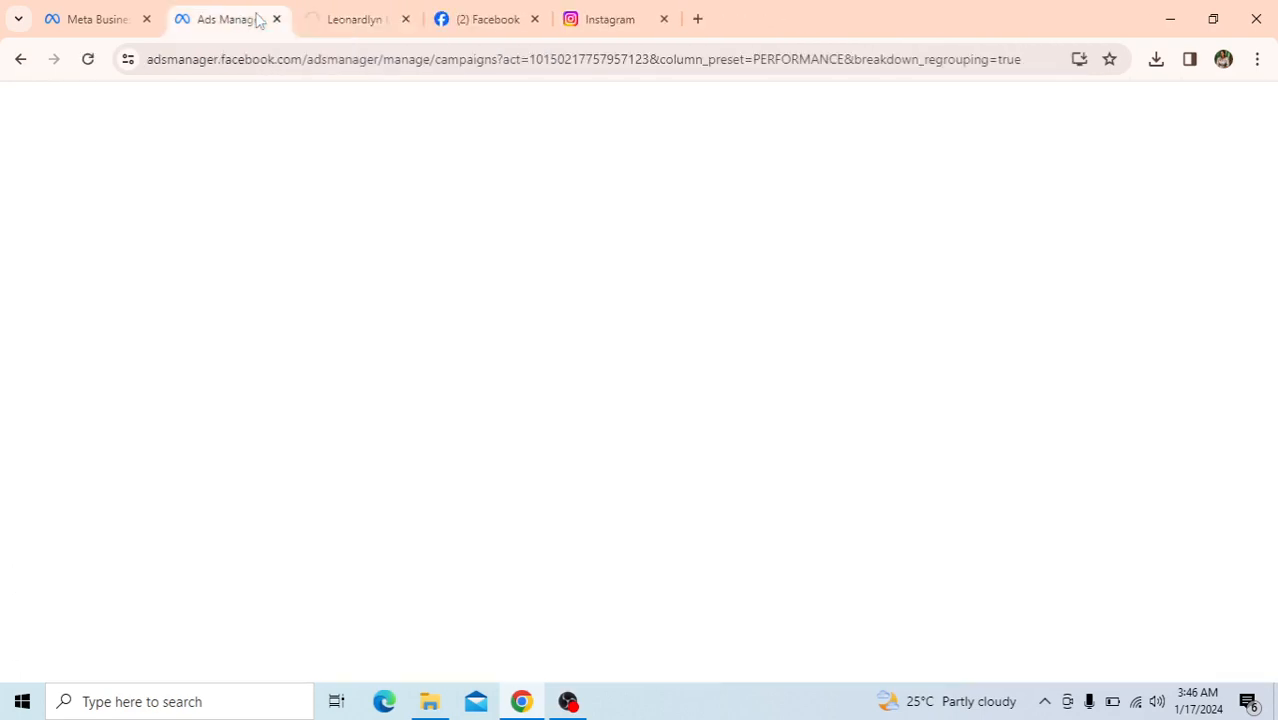
pyautogui.scroll(-3, 471, 390)
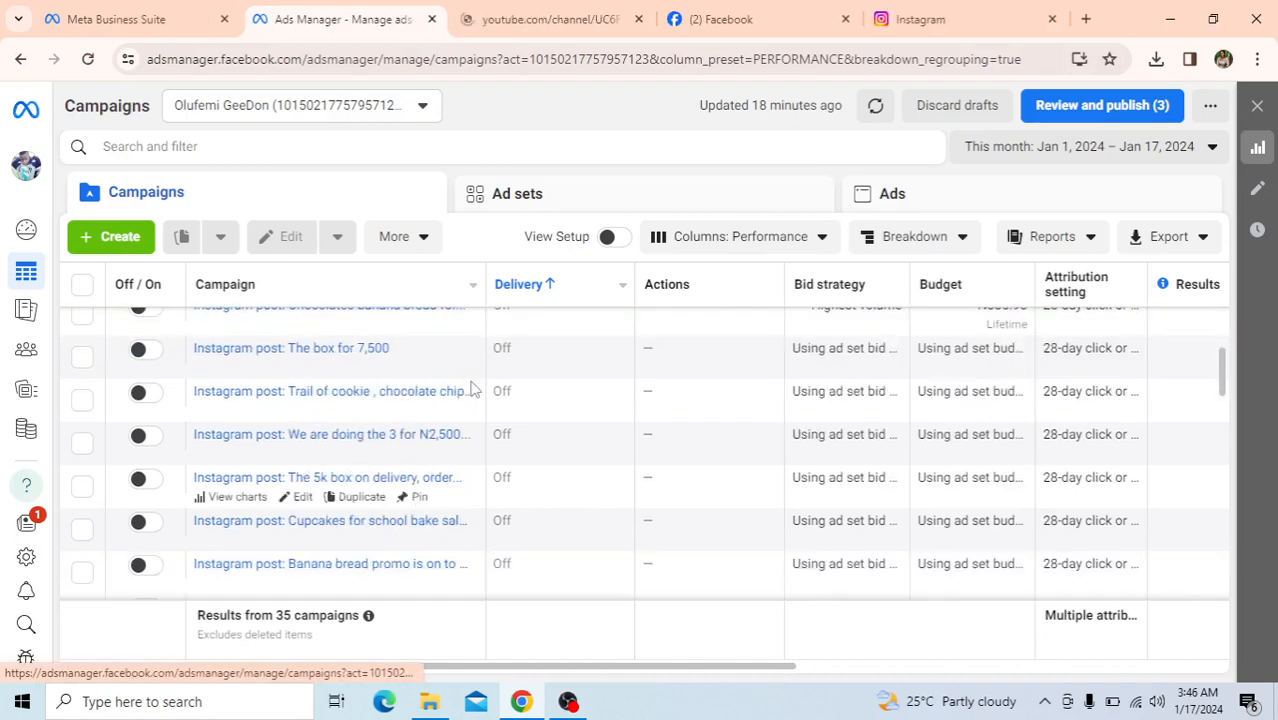
pyautogui.scroll(4, 474, 388)
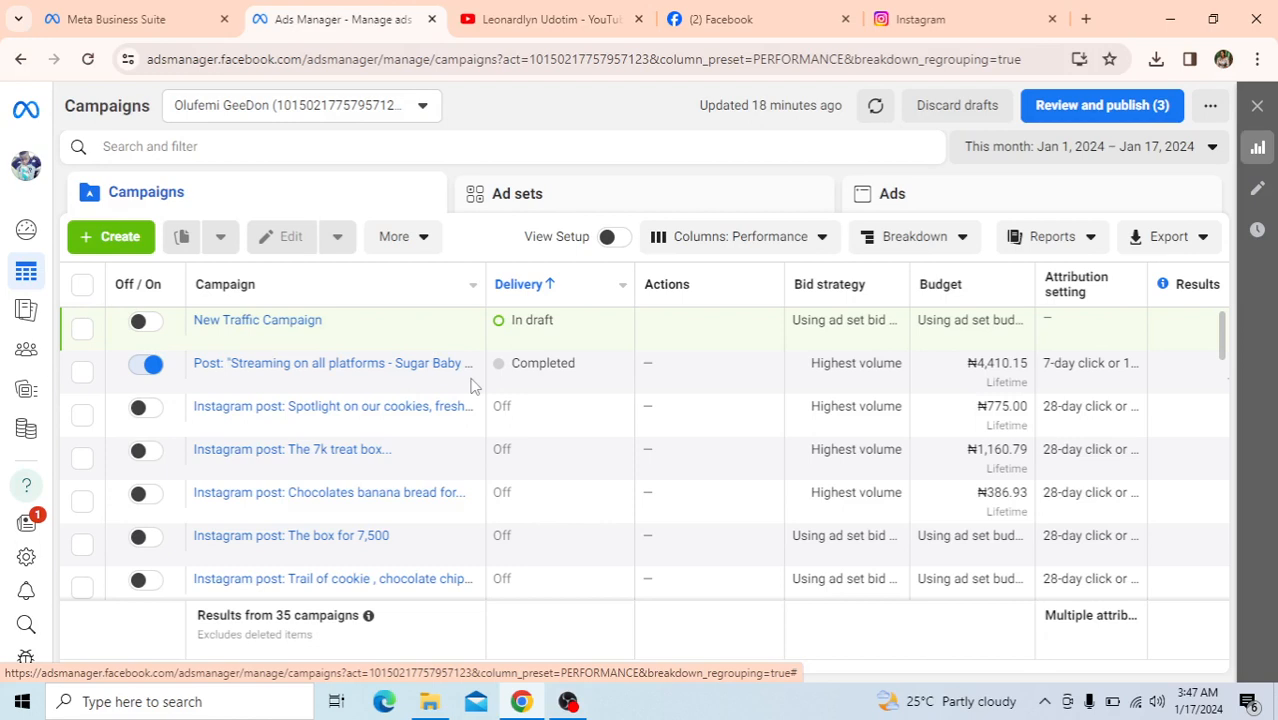
# Step: Open the Billing & payments page for the ad account
pyautogui.moveTo(474, 386)
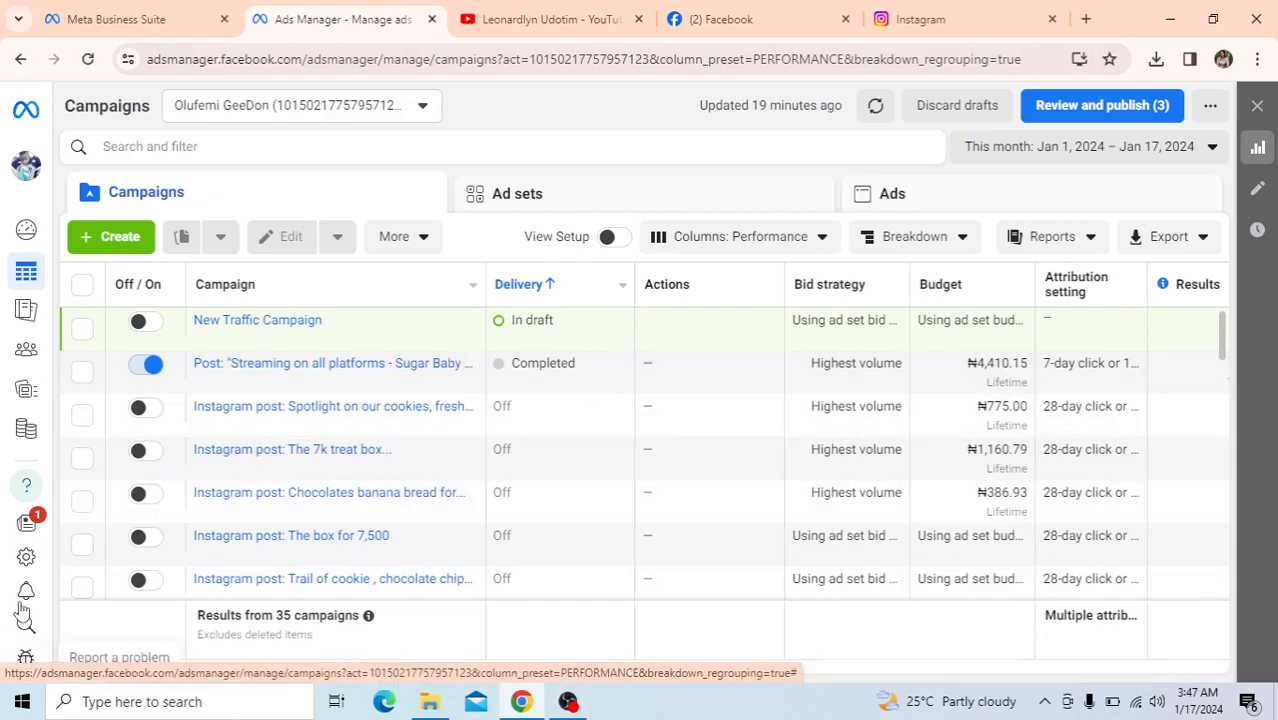
pyautogui.moveTo(35, 440)
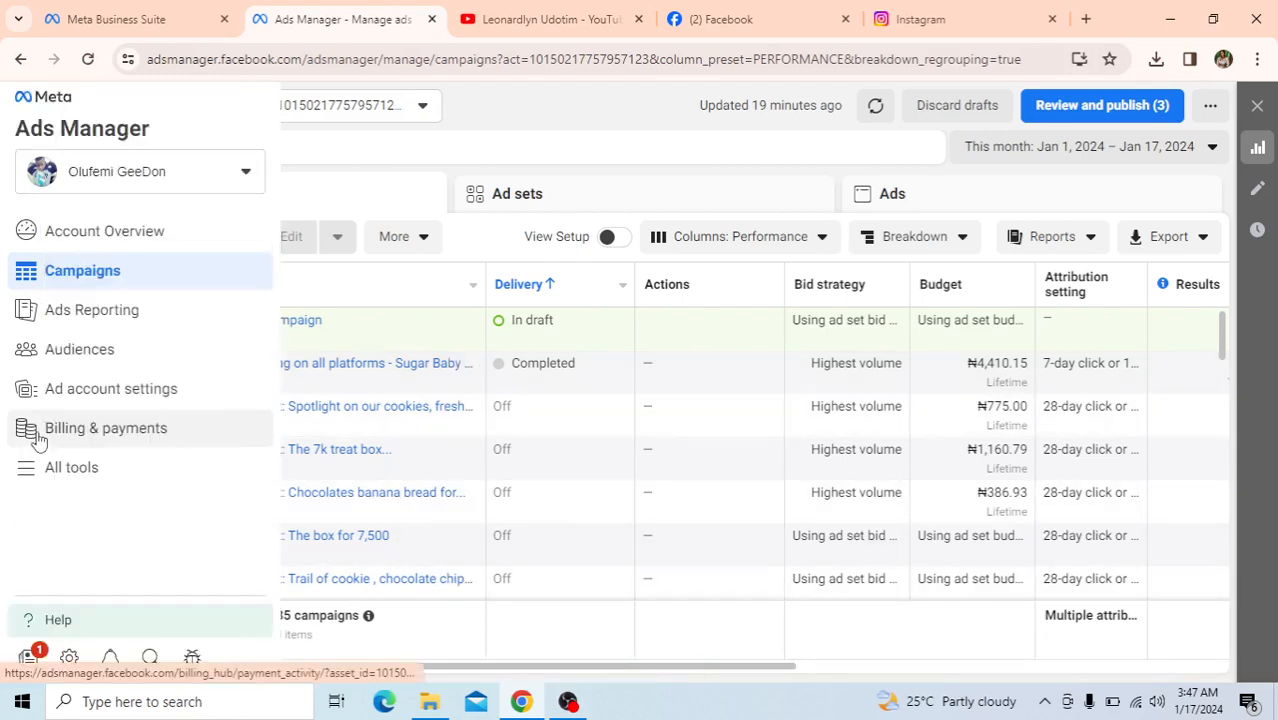
pyautogui.click(99, 438)
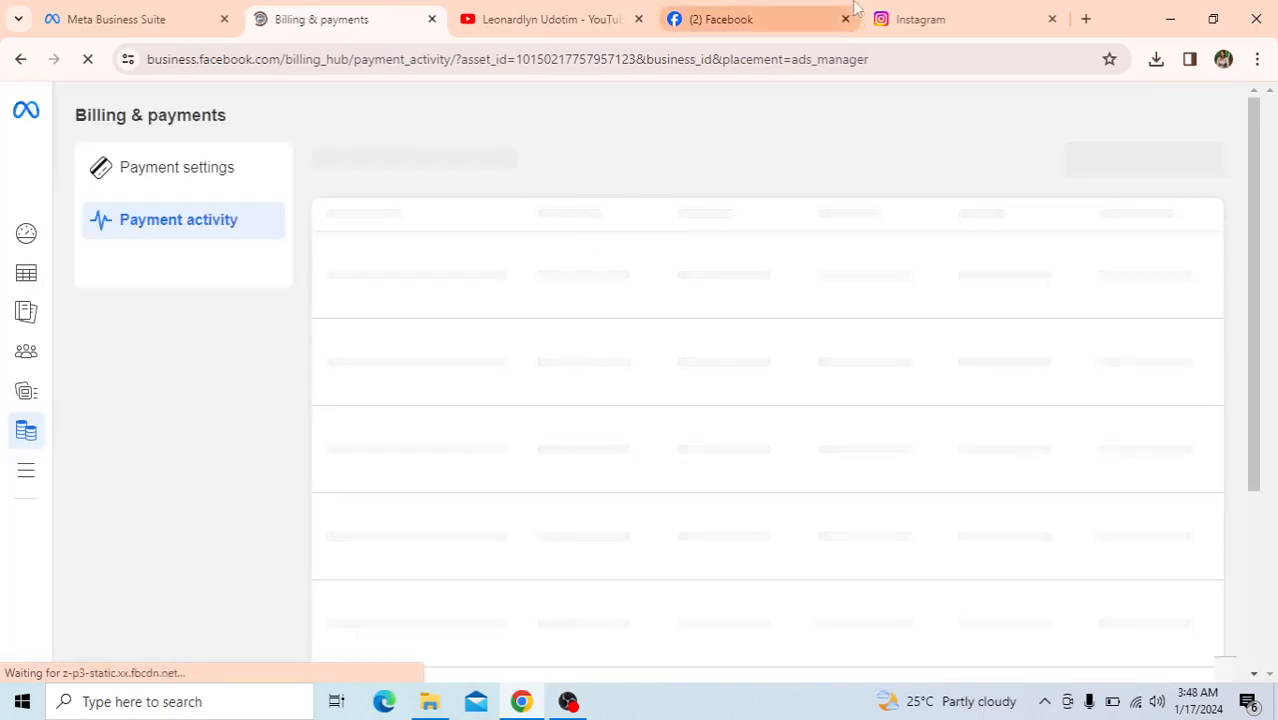
pyautogui.click(746, 22)
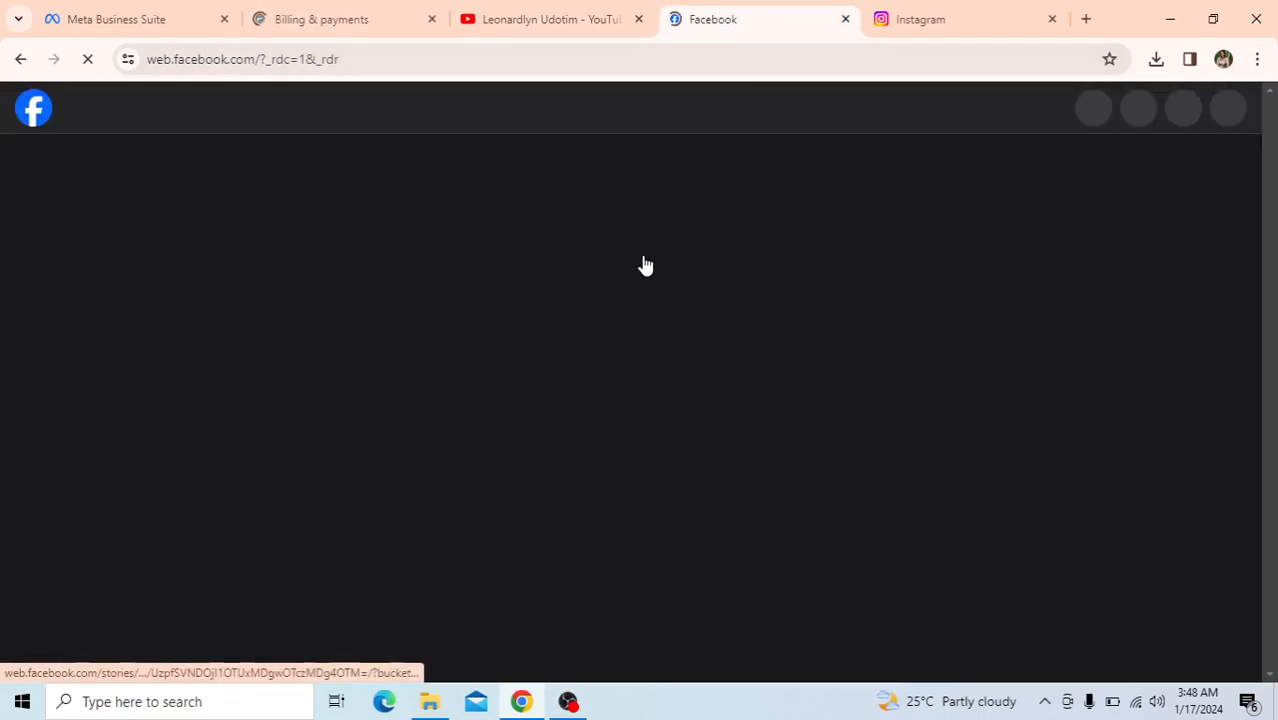
pyautogui.scroll(-7, 708, 352)
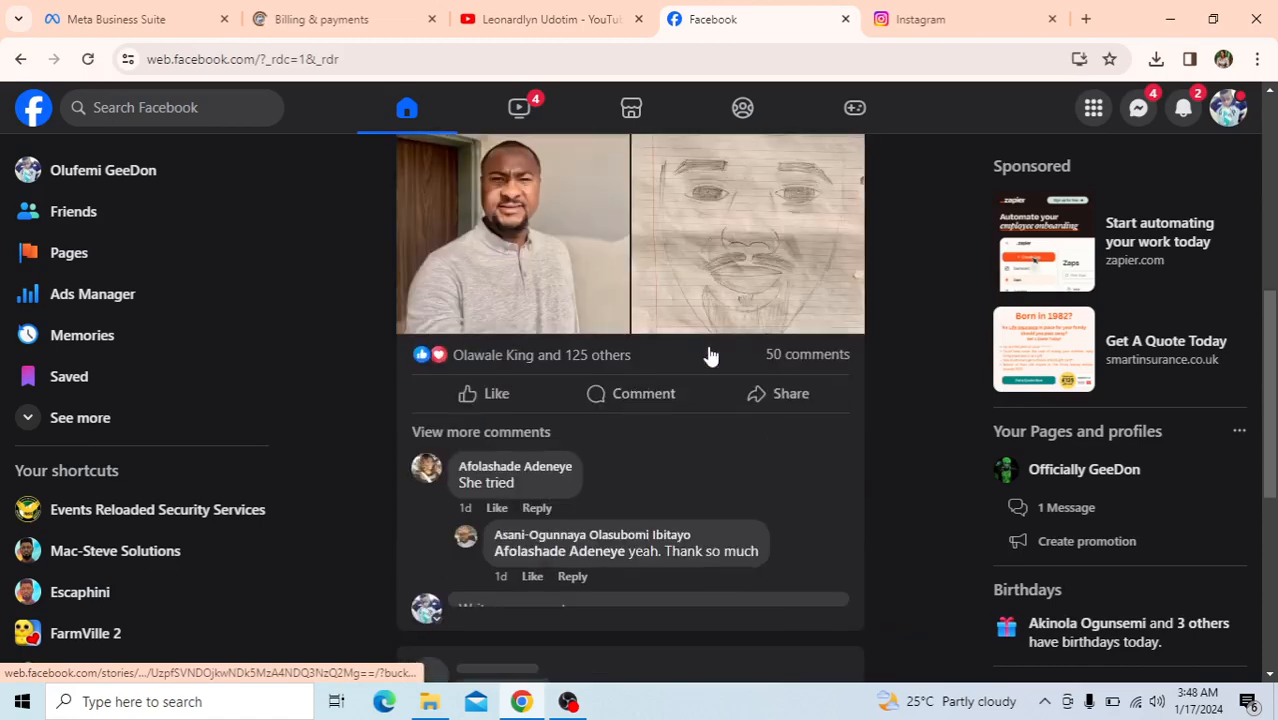
pyautogui.scroll(-5, 708, 352)
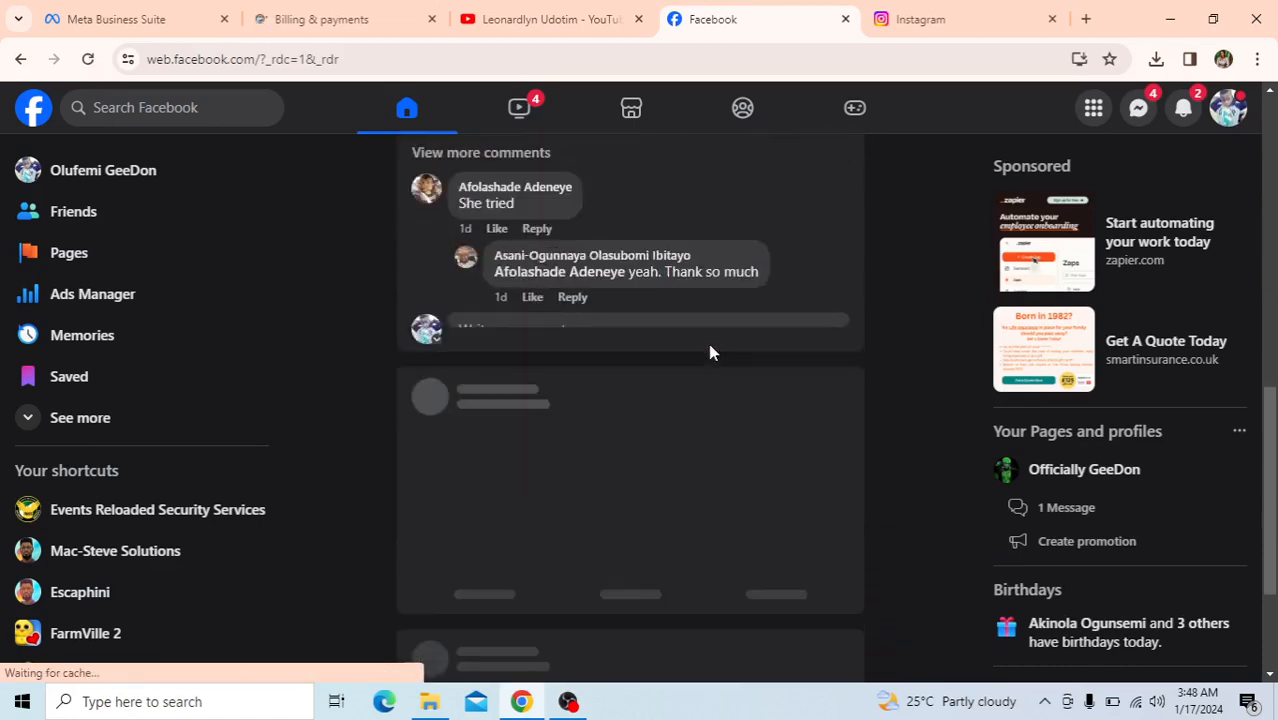
pyautogui.scroll(-3, 711, 353)
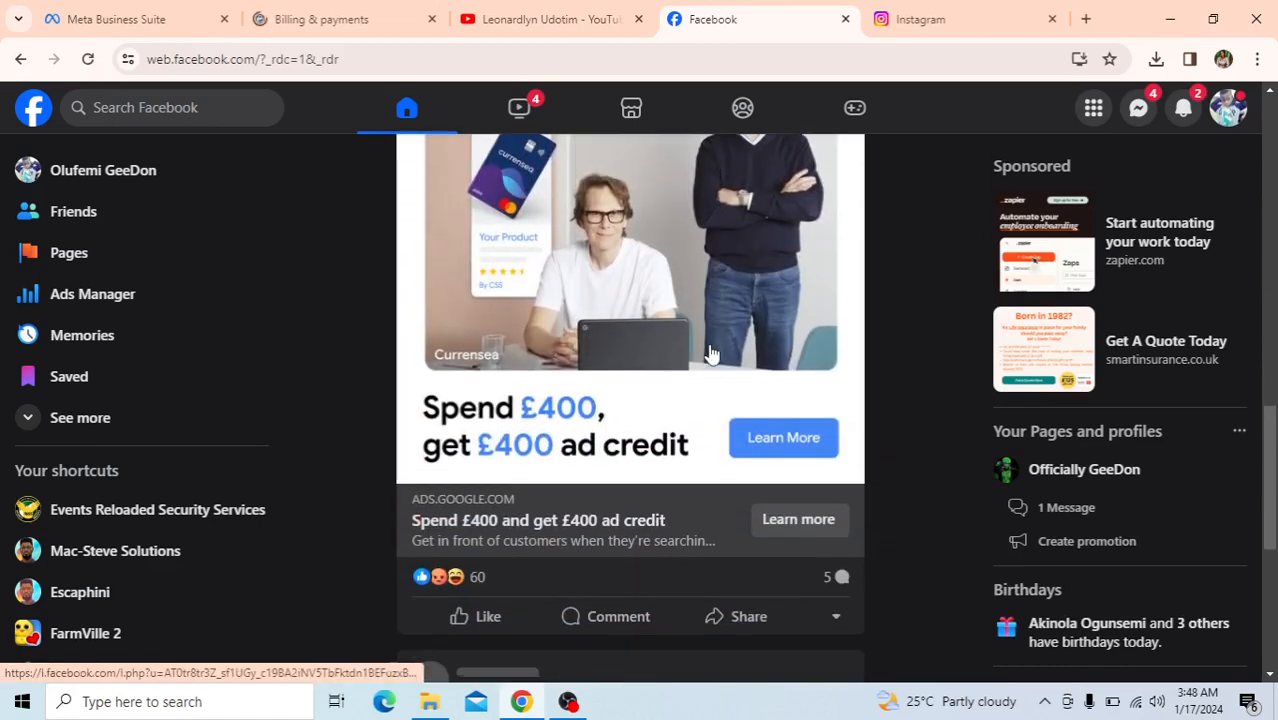
pyautogui.scroll(-5, 711, 353)
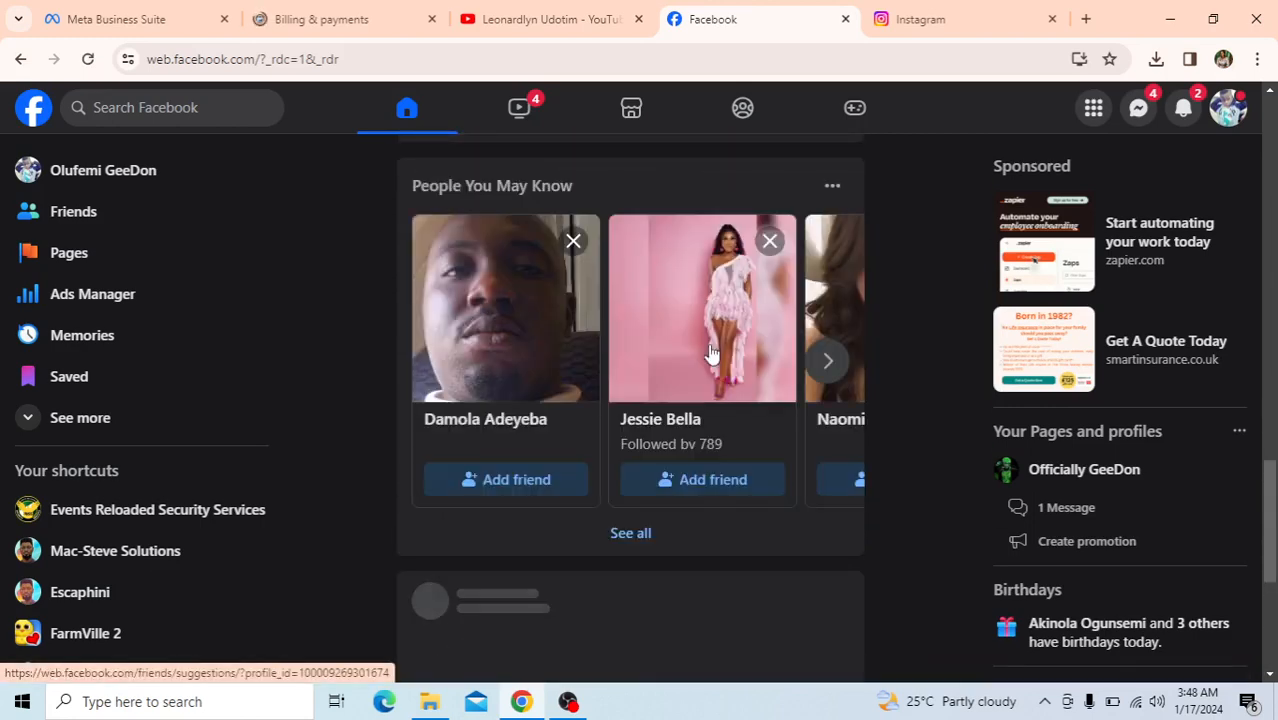
pyautogui.scroll(-5, 711, 353)
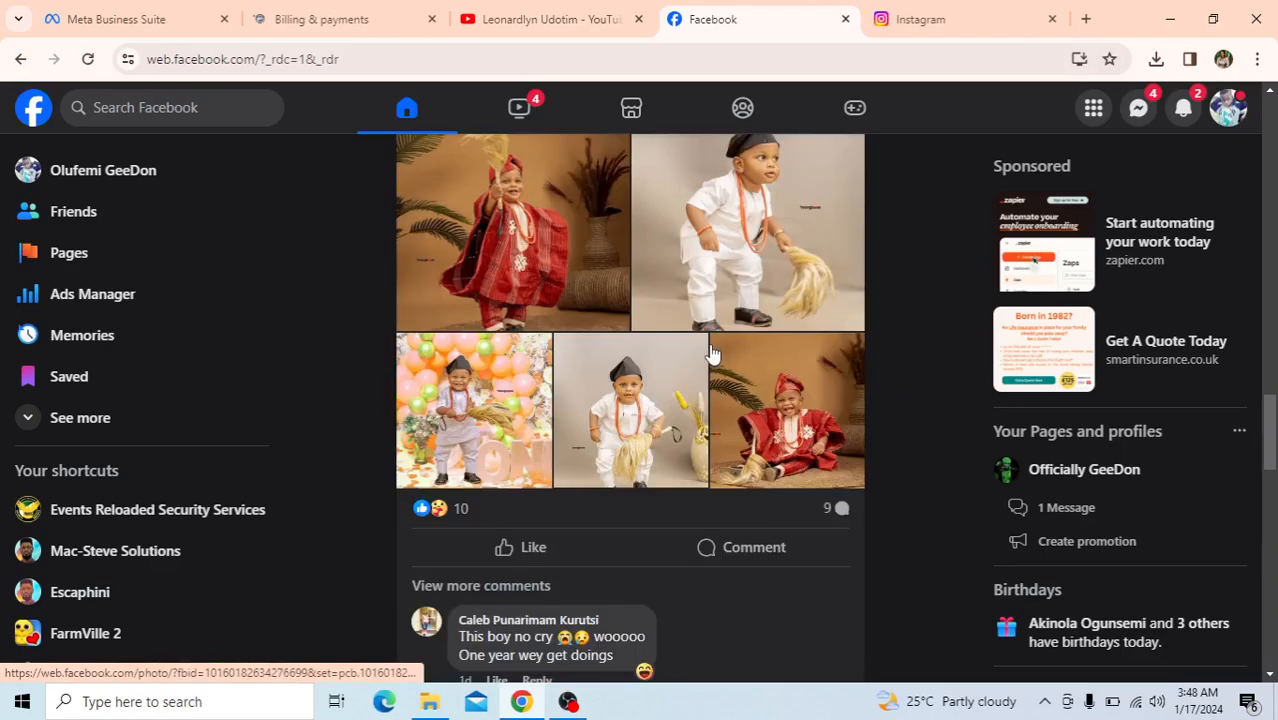
pyautogui.scroll(-10, 711, 353)
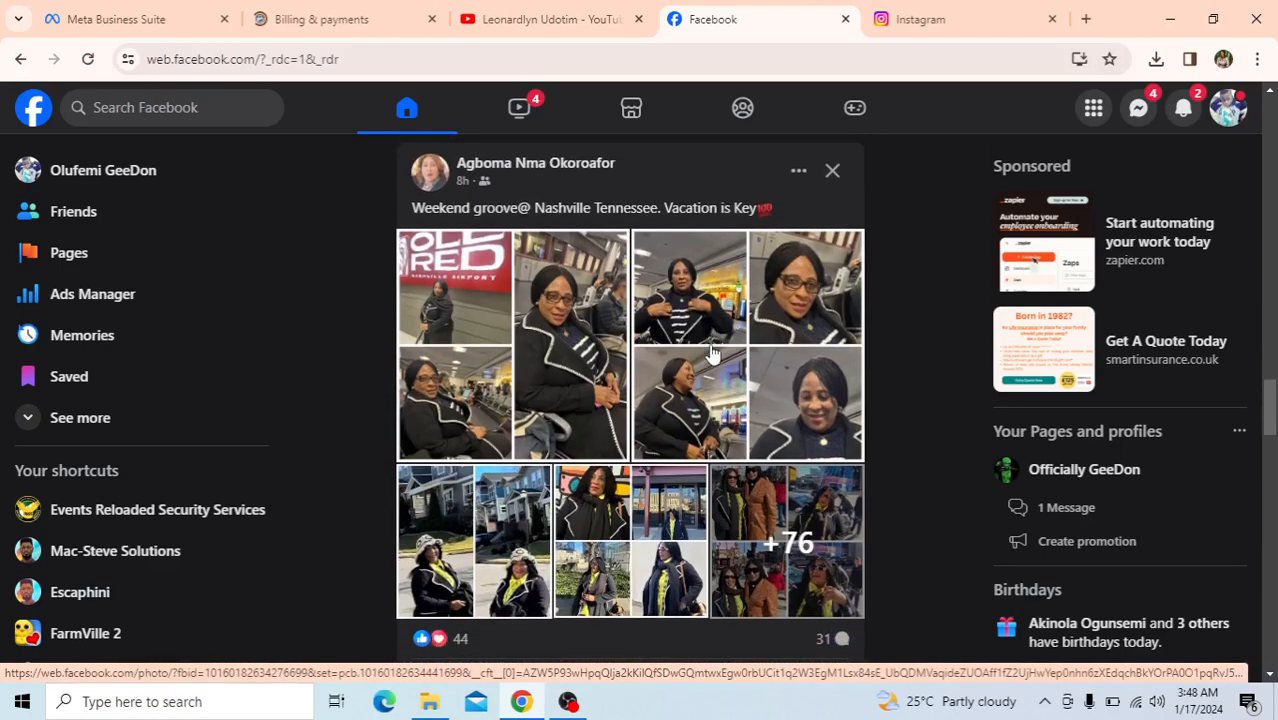
pyautogui.scroll(4, 705, 335)
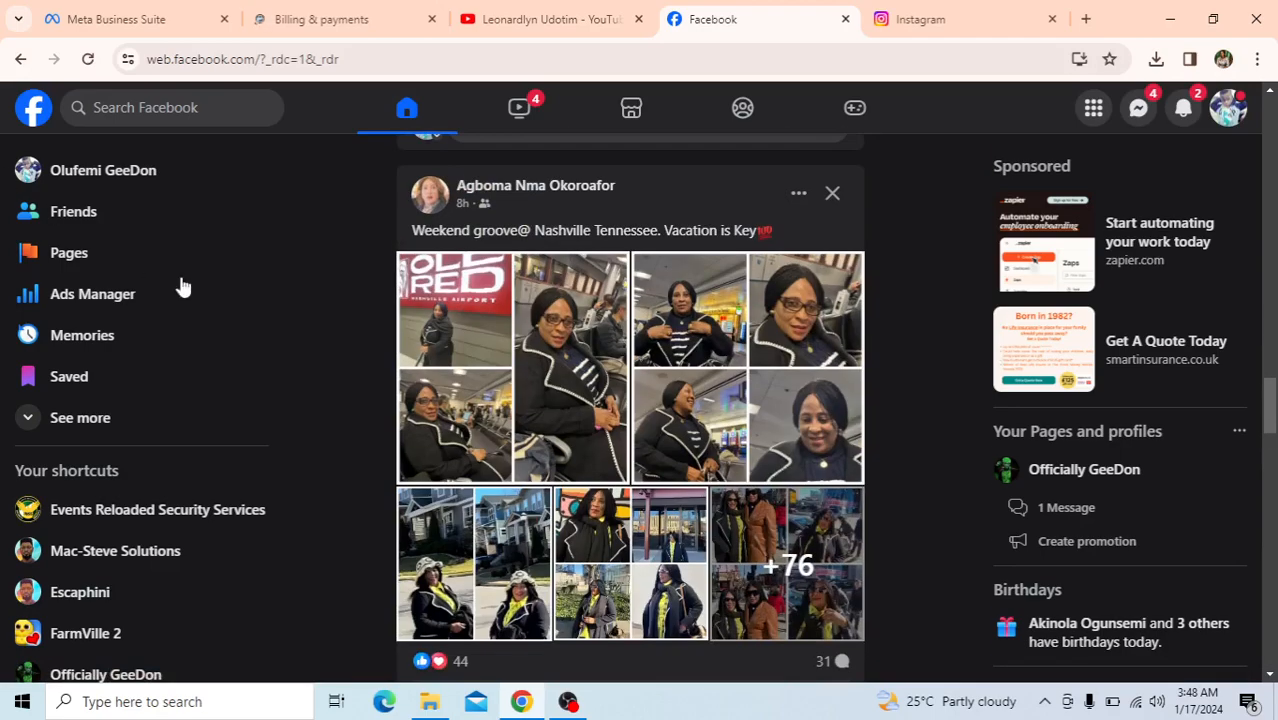
pyautogui.click(347, 22)
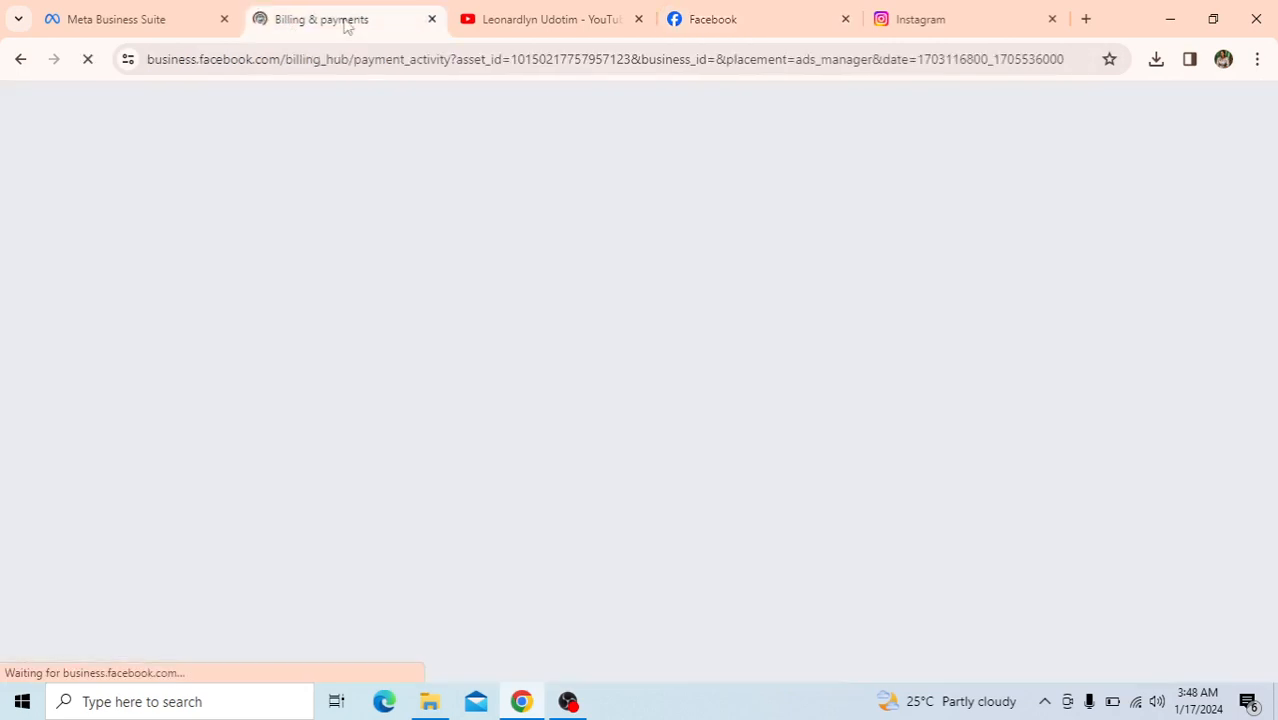
pyautogui.click(736, 22)
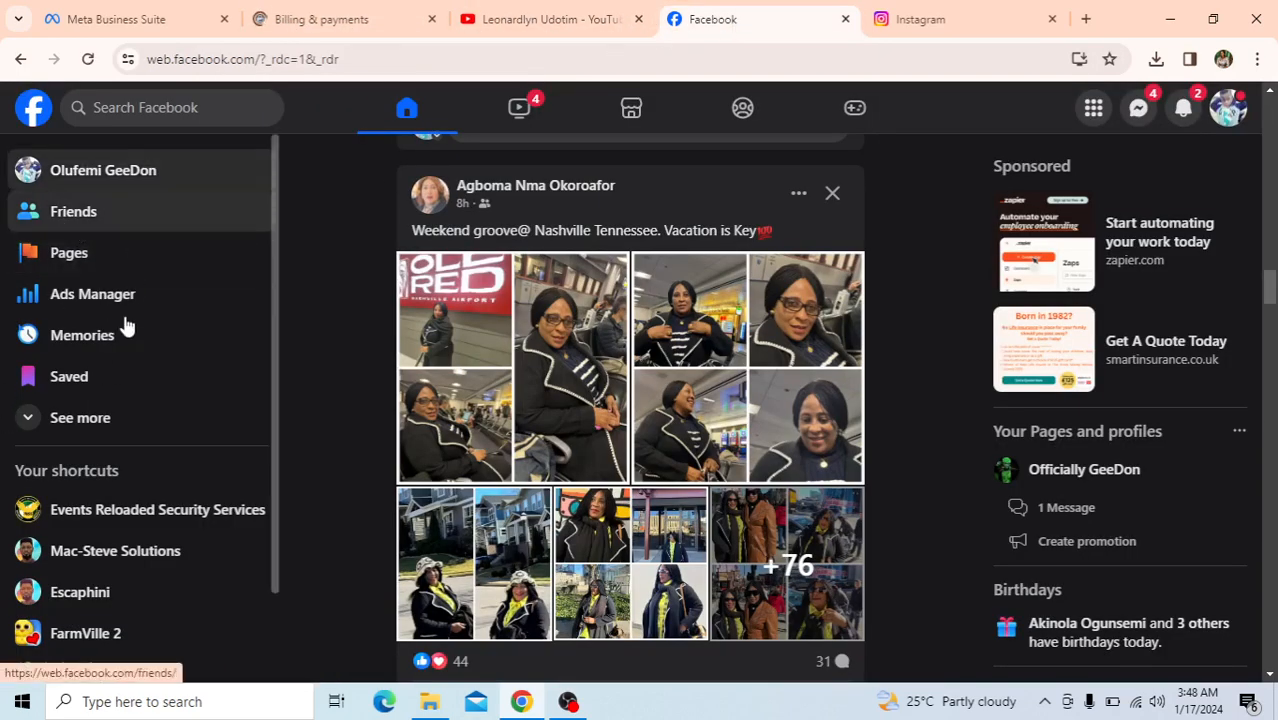
pyautogui.scroll(-1, 118, 387)
pyautogui.scroll(-1, 117, 385)
pyautogui.scroll(2, 120, 385)
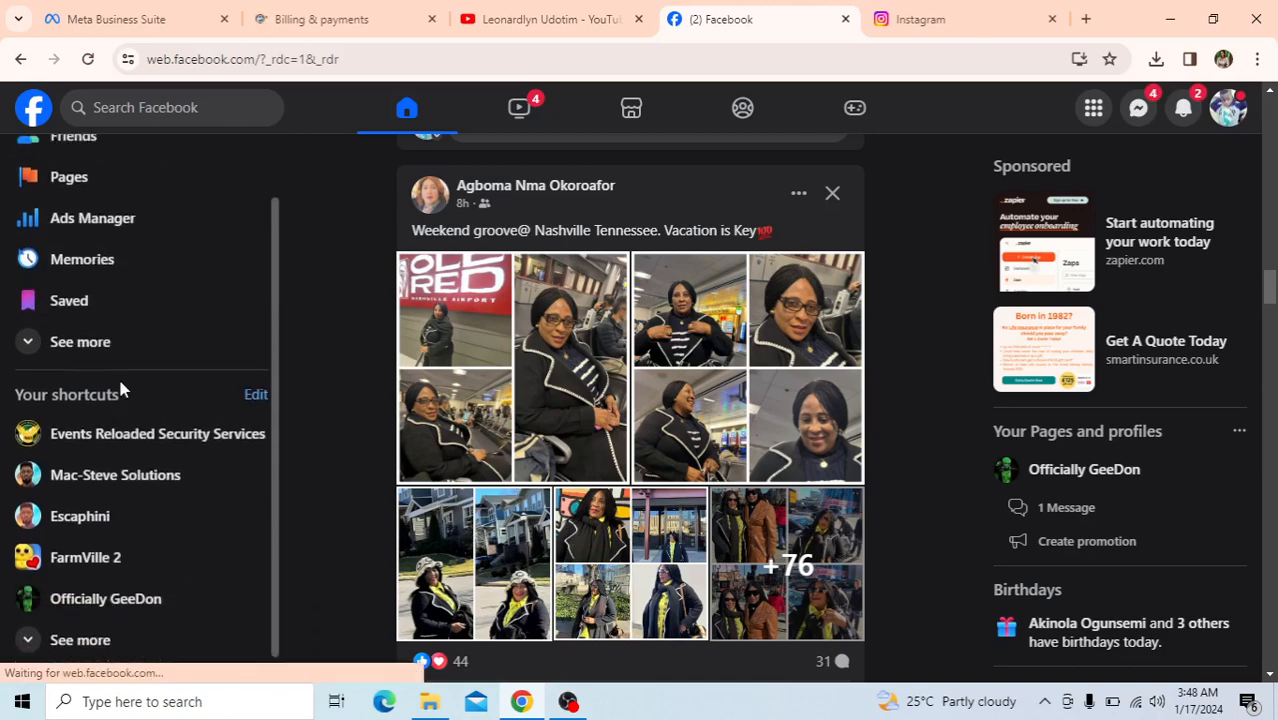
# Step: Return to Billing & payments and review the ad account's transactions under Payment activity
pyautogui.click(315, 22)
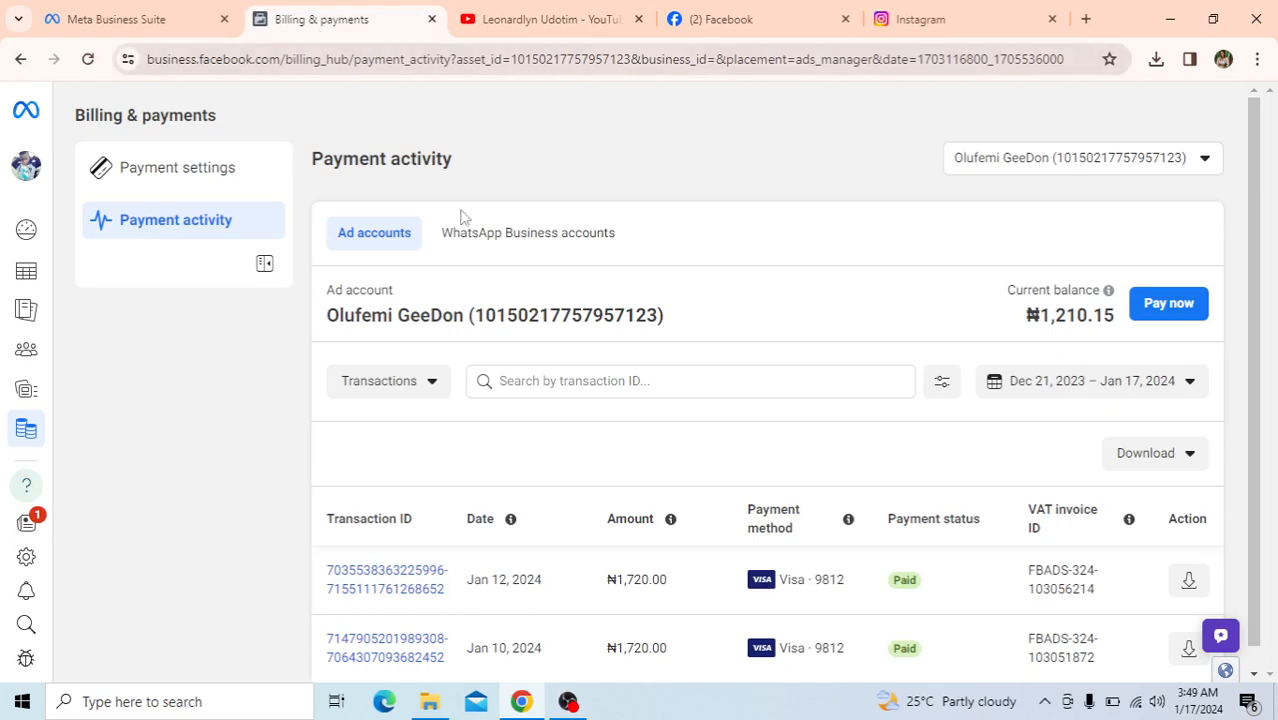
pyautogui.scroll(-1, 605, 485)
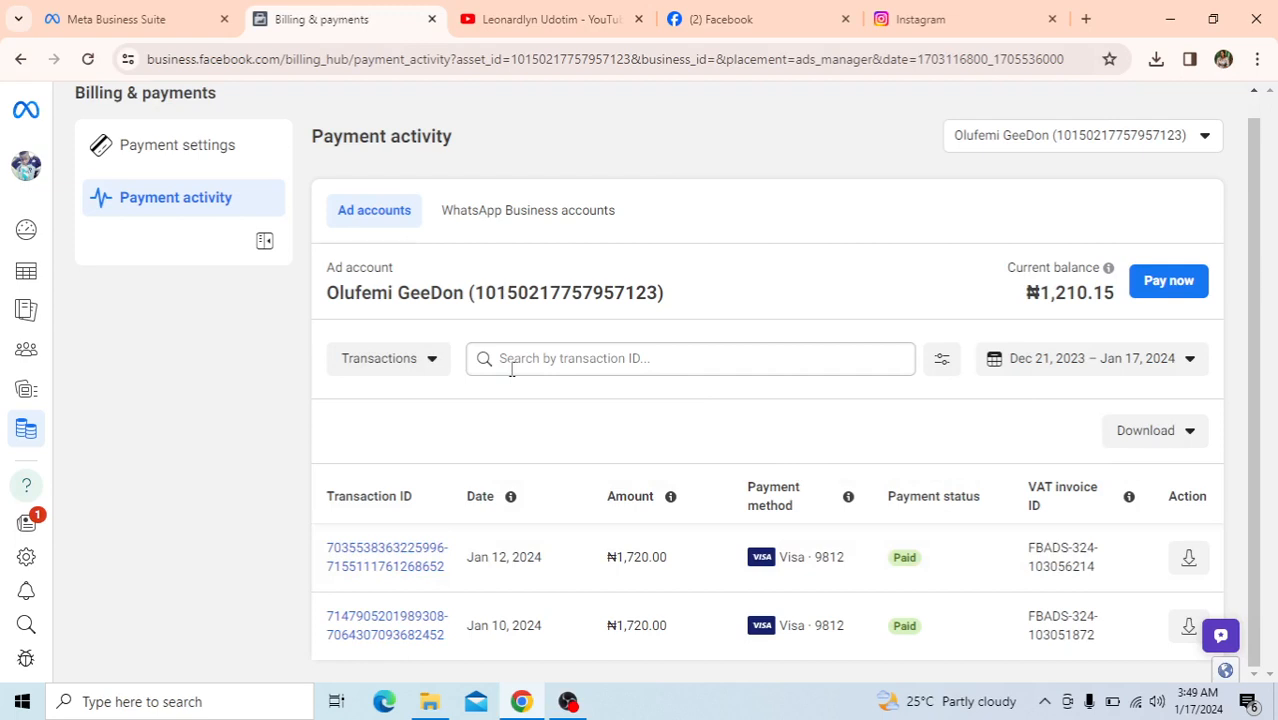
# Step: Open the payment settings and review the current balance, payment methods, account spending limit, payment activity and business info
pyautogui.moveTo(262, 168)
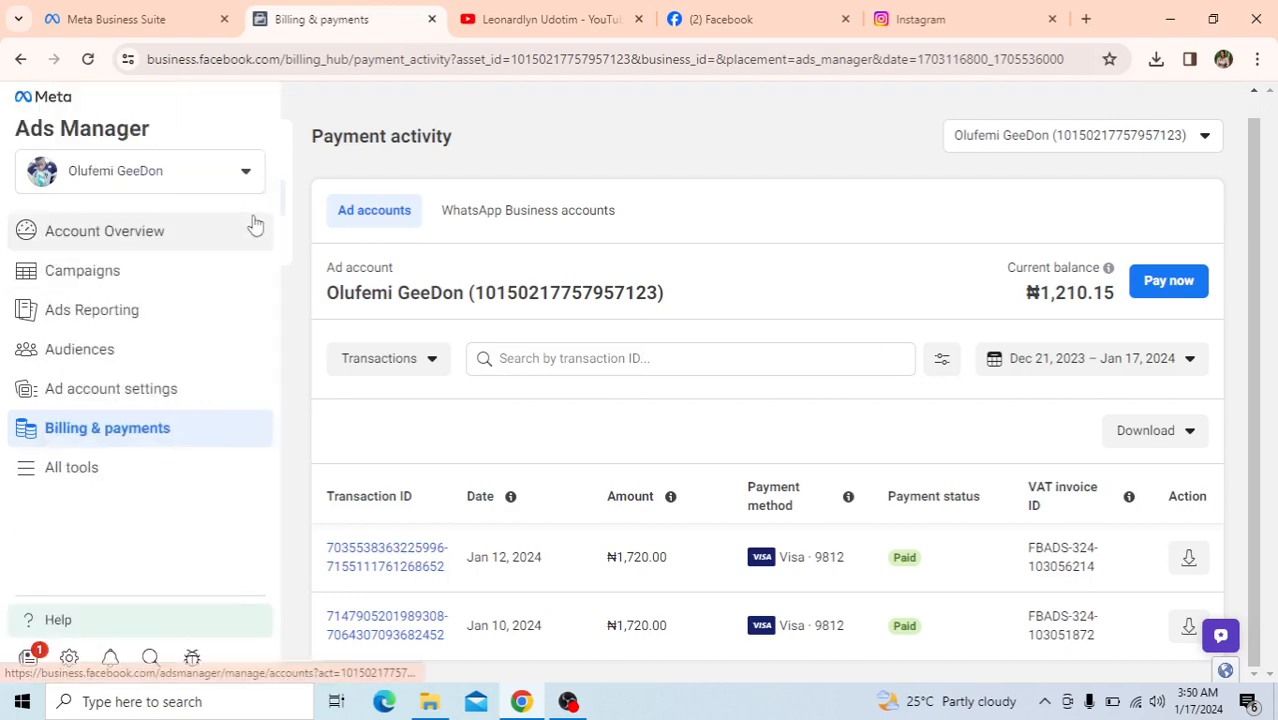
pyautogui.click(153, 152)
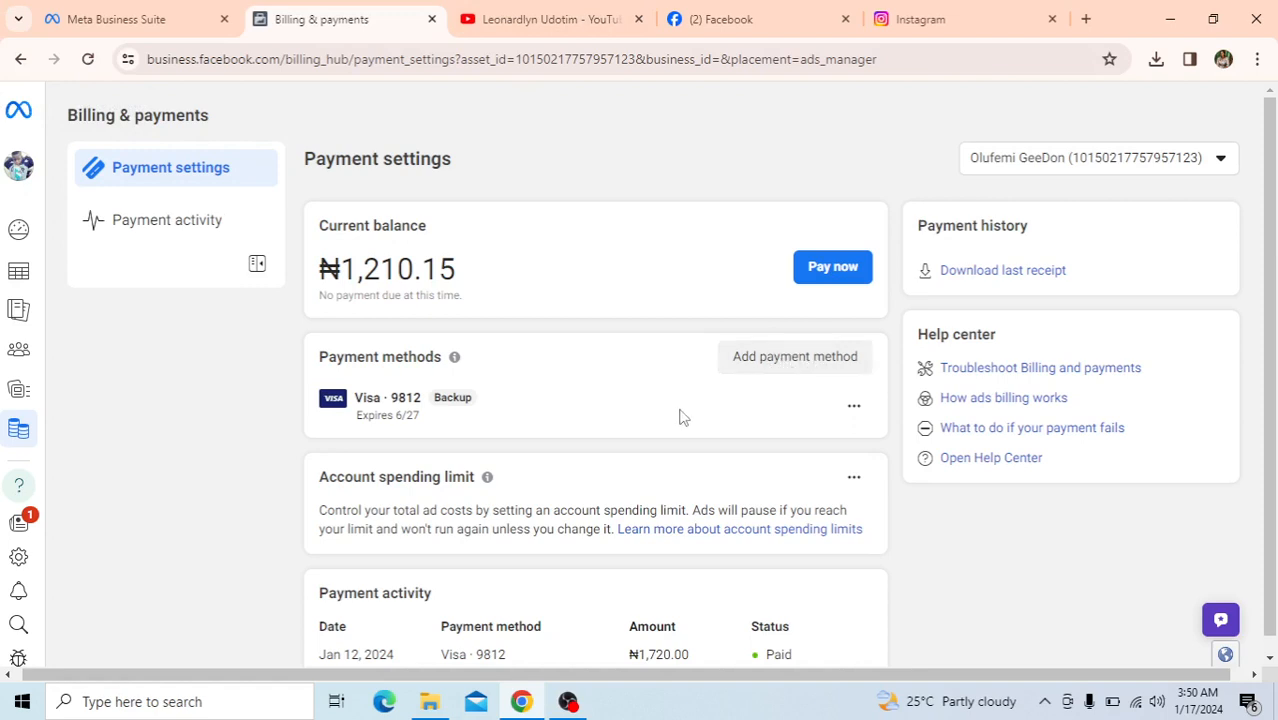
pyautogui.scroll(-3, 658, 441)
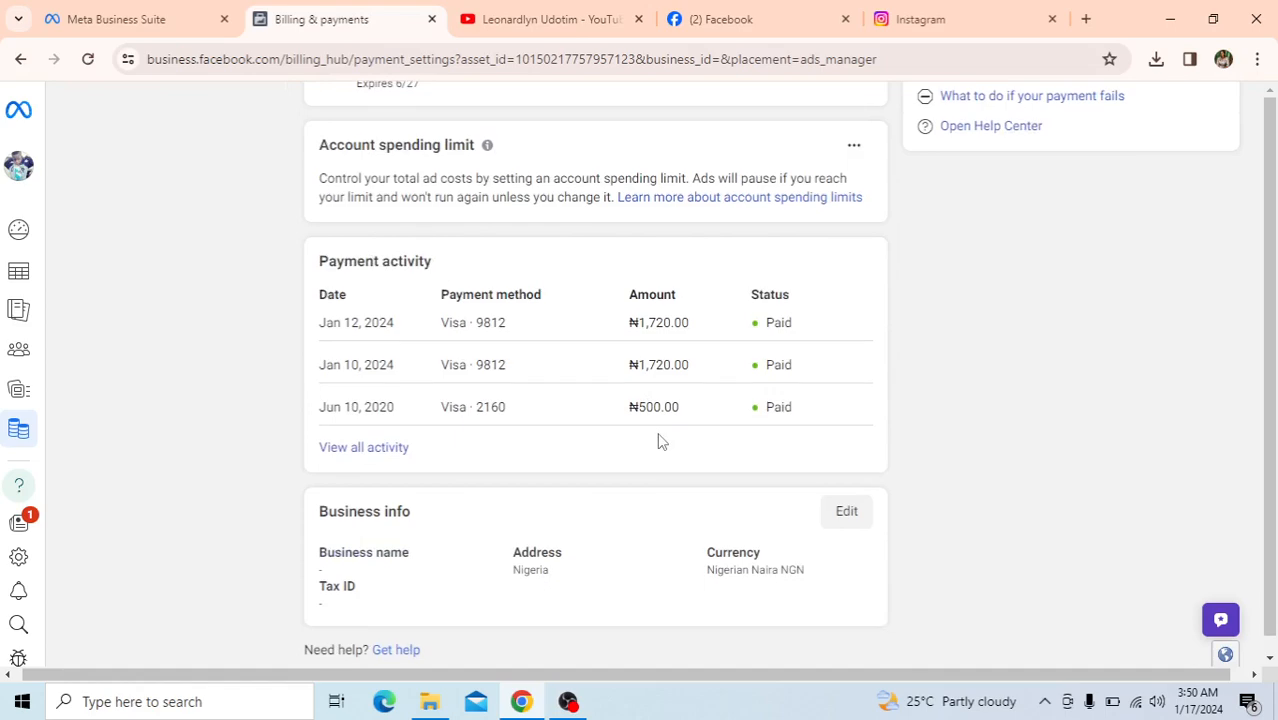
pyautogui.scroll(2, 658, 441)
pyautogui.scroll(2, 658, 441)
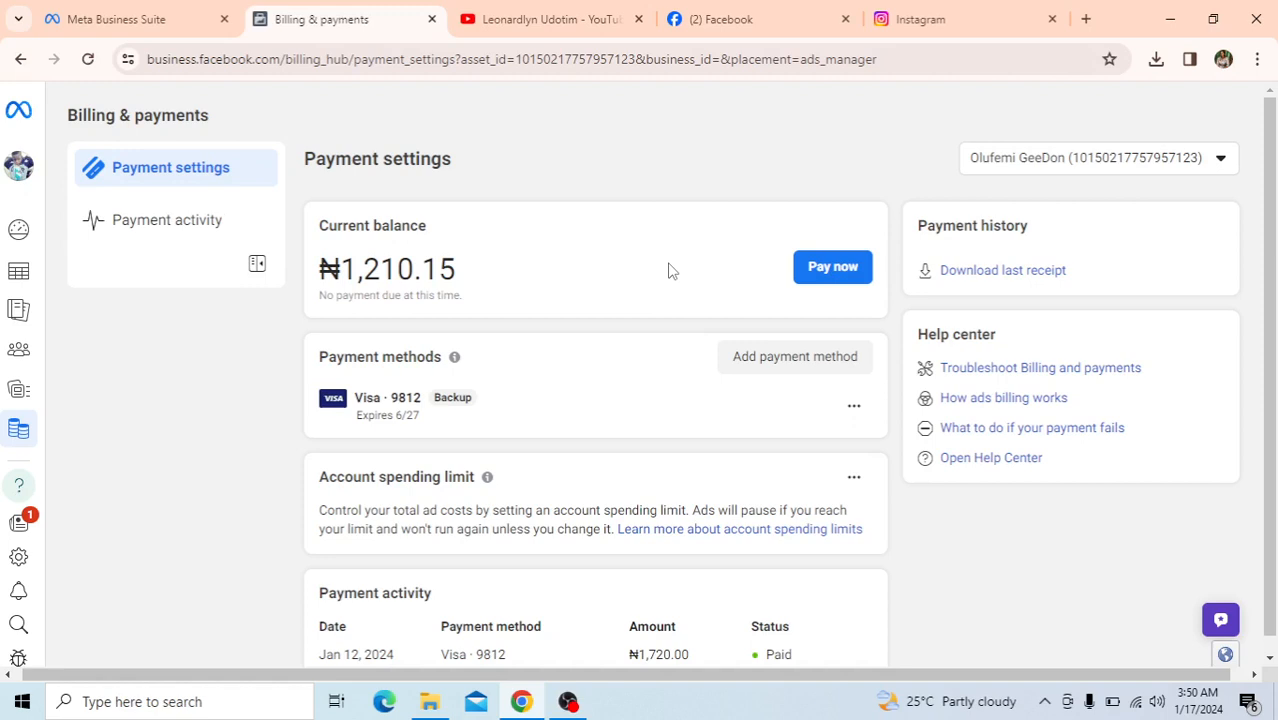
# Step: Check the options available for the saved Visa payment method and look over the payment settings
pyautogui.click(854, 410)
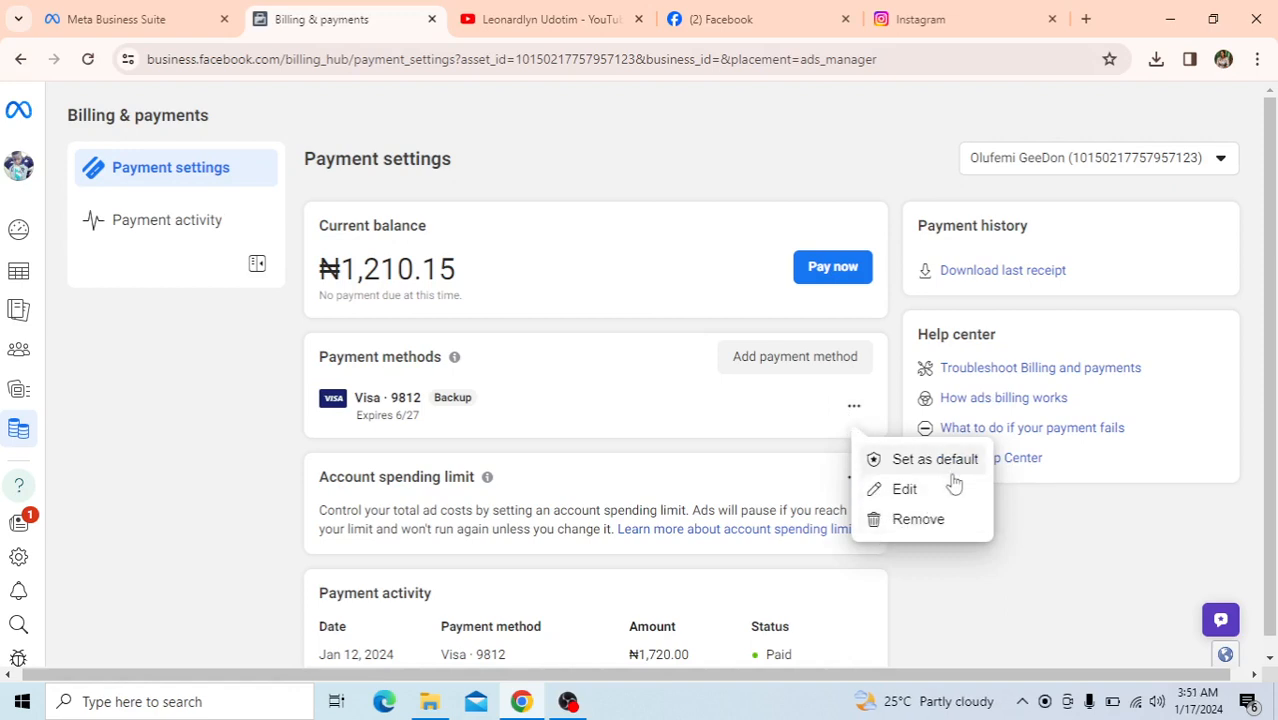
pyautogui.click(1001, 590)
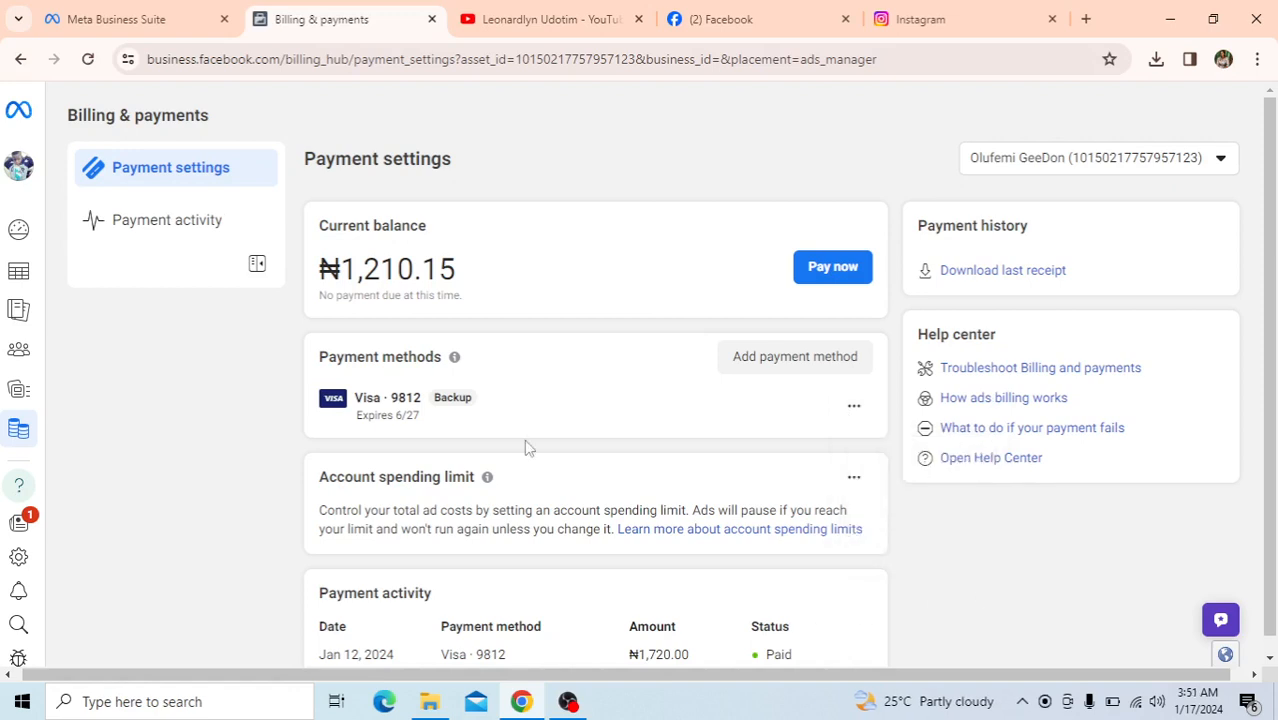
pyautogui.scroll(-3, 560, 427)
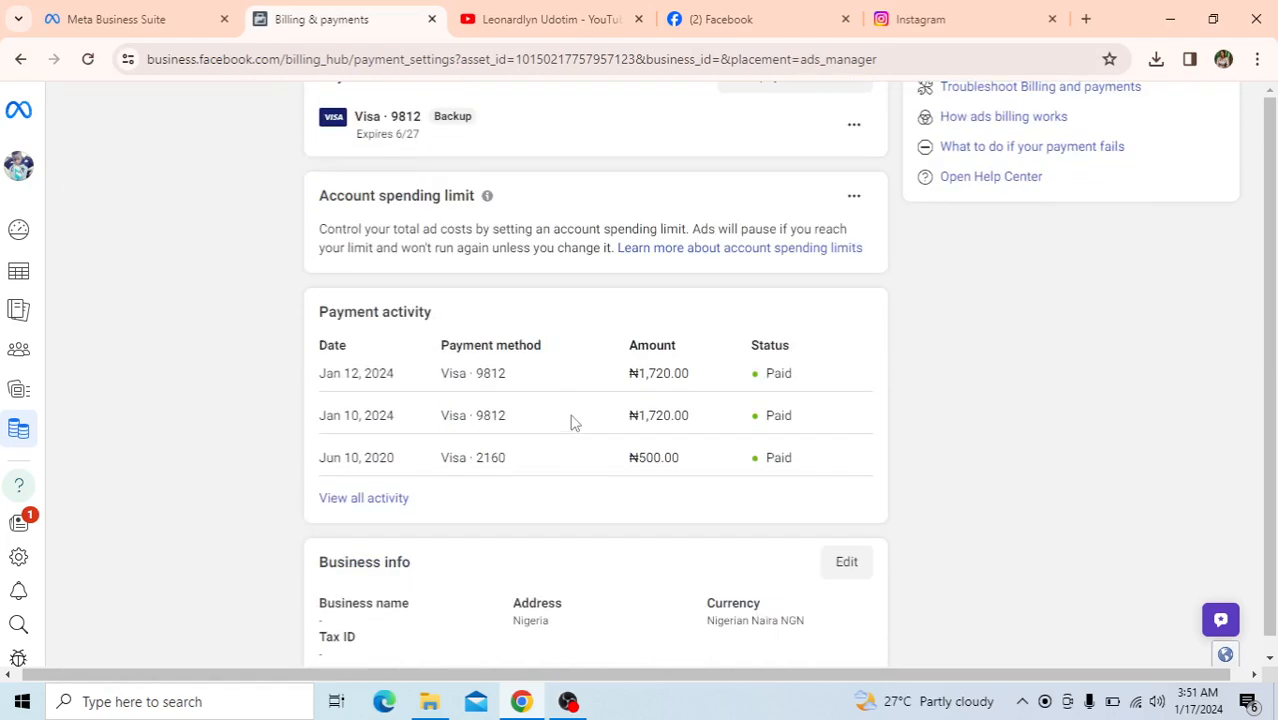
pyautogui.scroll(3, 573, 422)
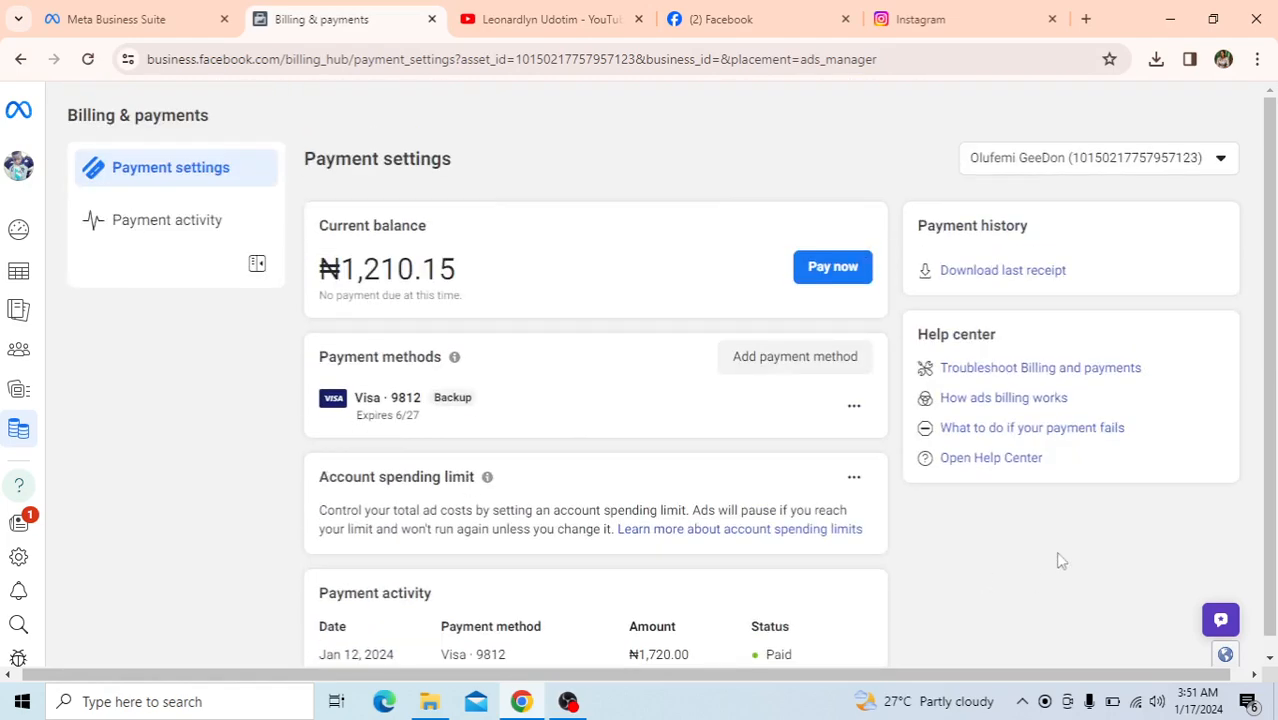
# Step: Check the ad account selector and review the payment activity and business info of the account
pyautogui.click(1221, 160)
pyautogui.click(930, 157)
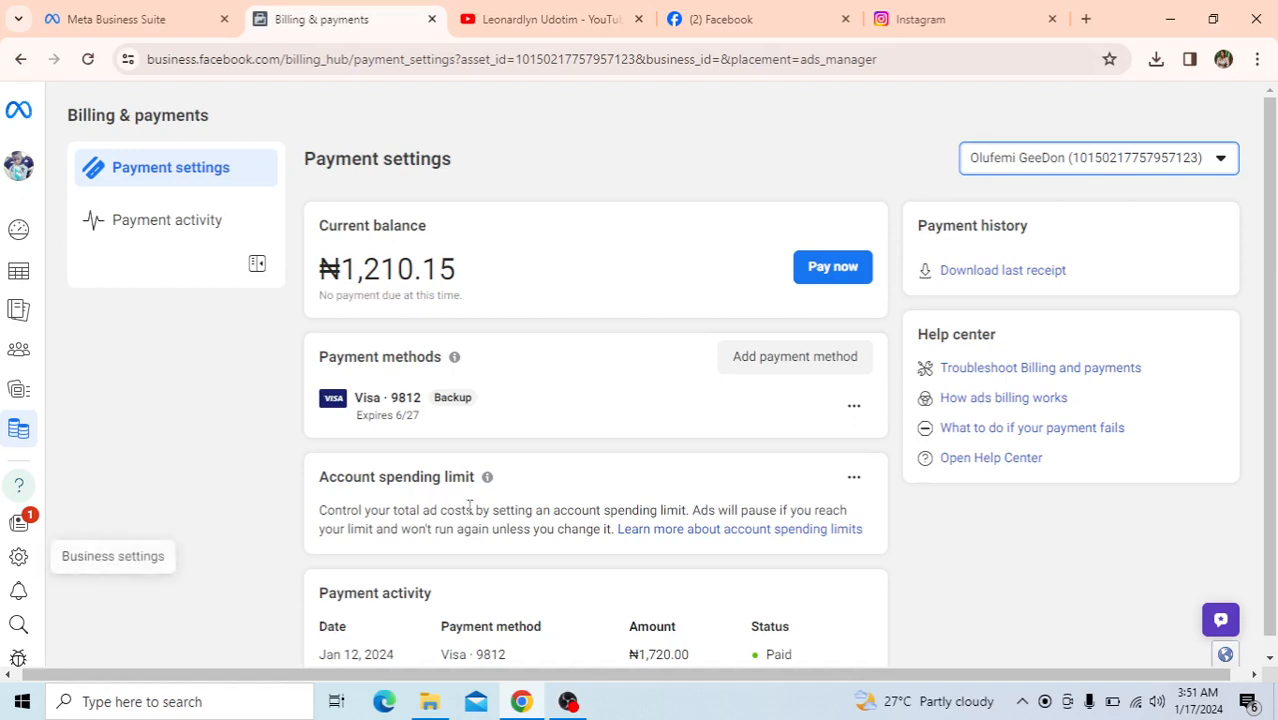
pyautogui.scroll(-3, 698, 390)
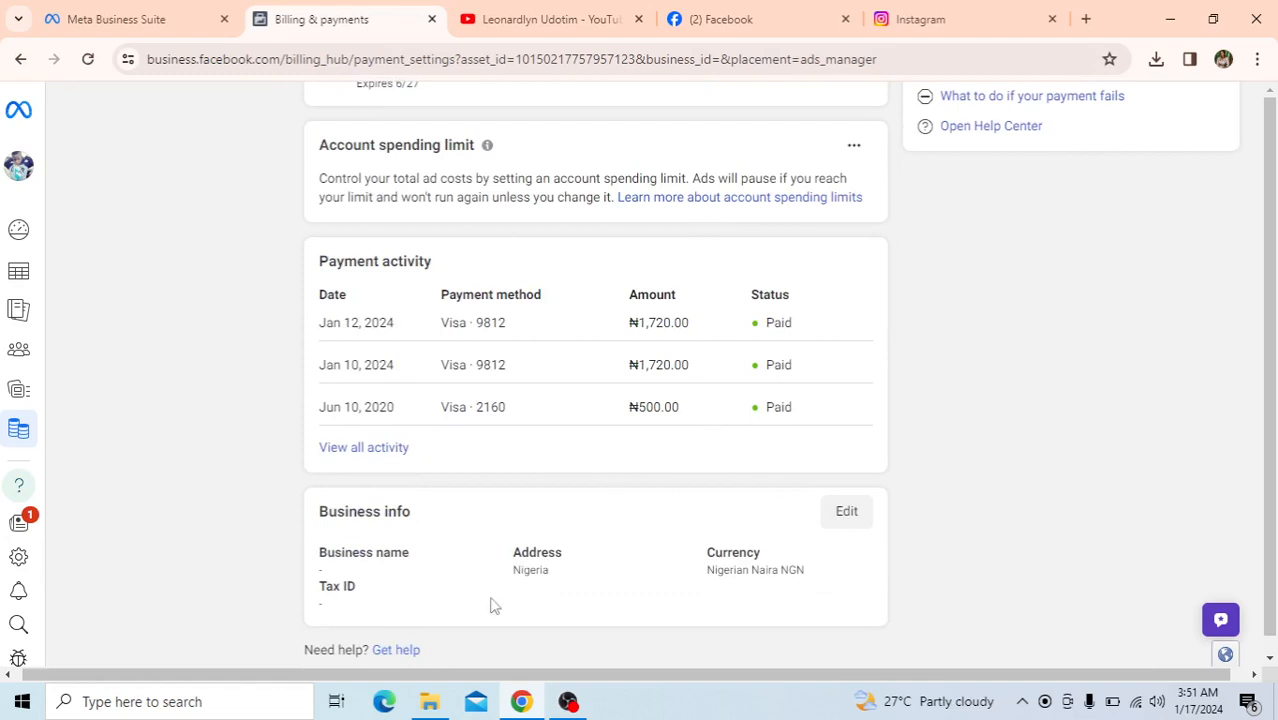
pyautogui.scroll(1, 712, 285)
pyautogui.scroll(3, 710, 280)
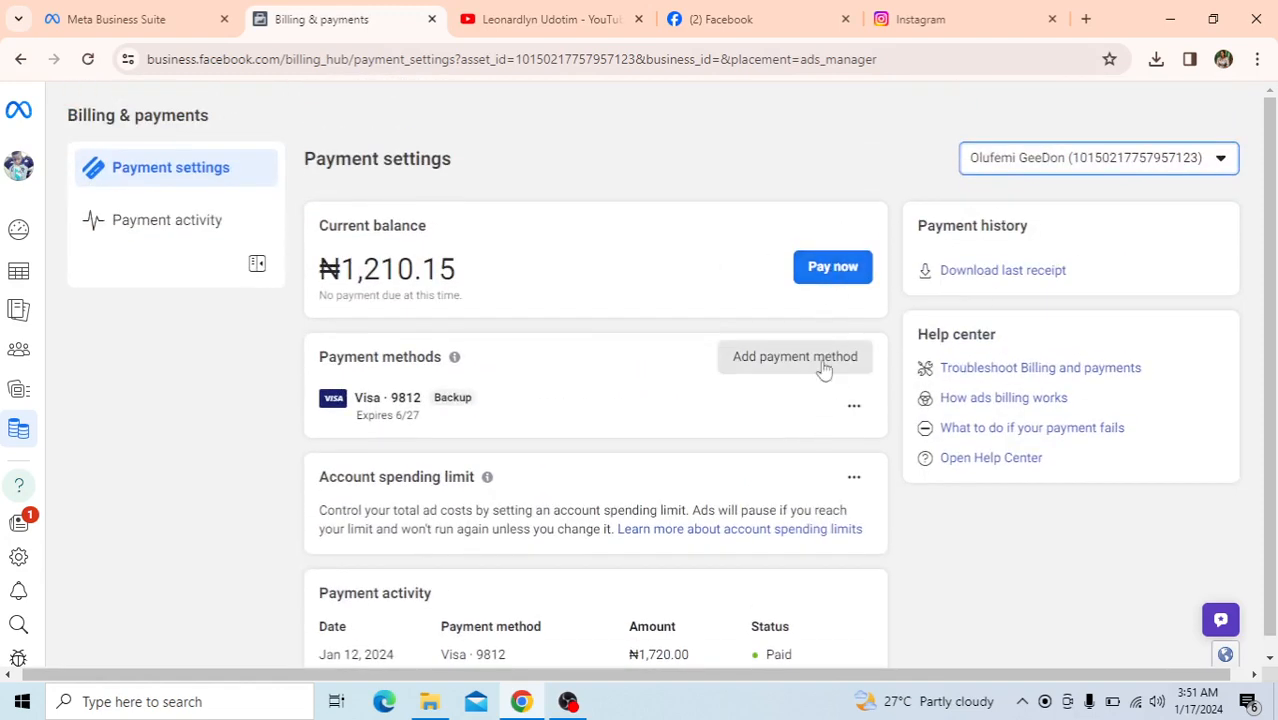
# Step: Inspect the available options for the saved Visa card and the account spending limit without changing either
pyautogui.click(854, 407)
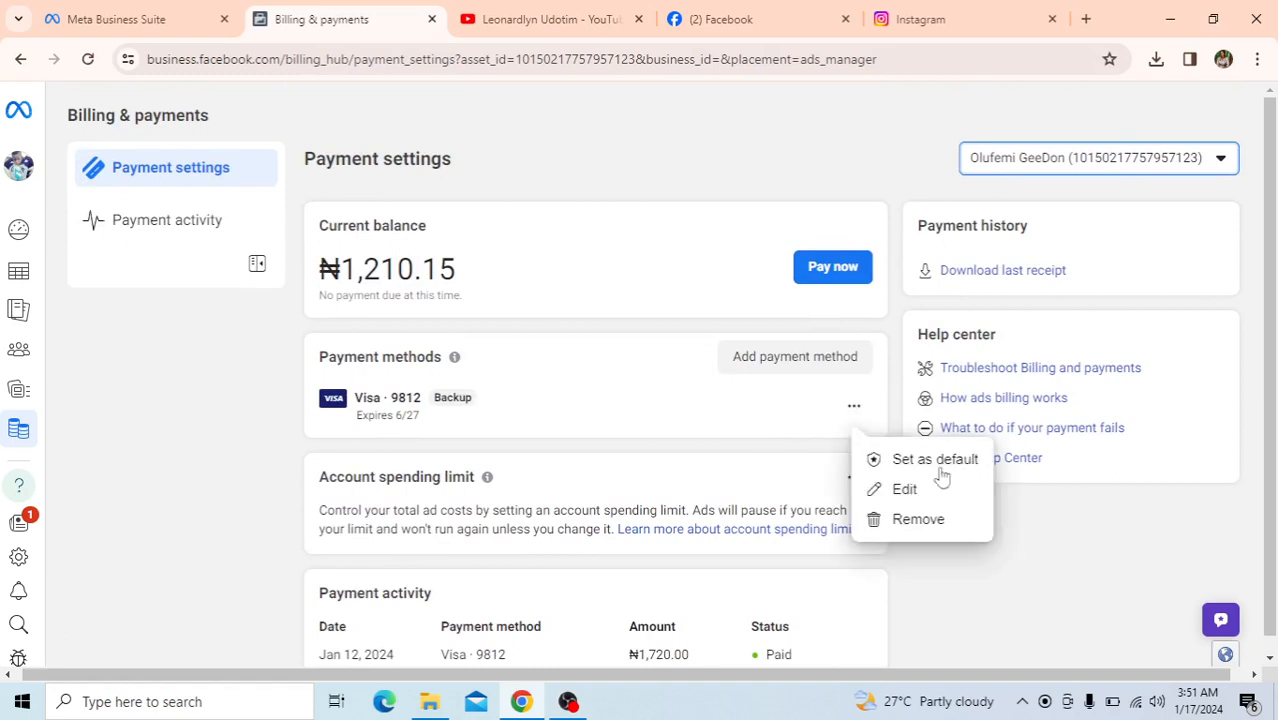
pyautogui.click(1086, 546)
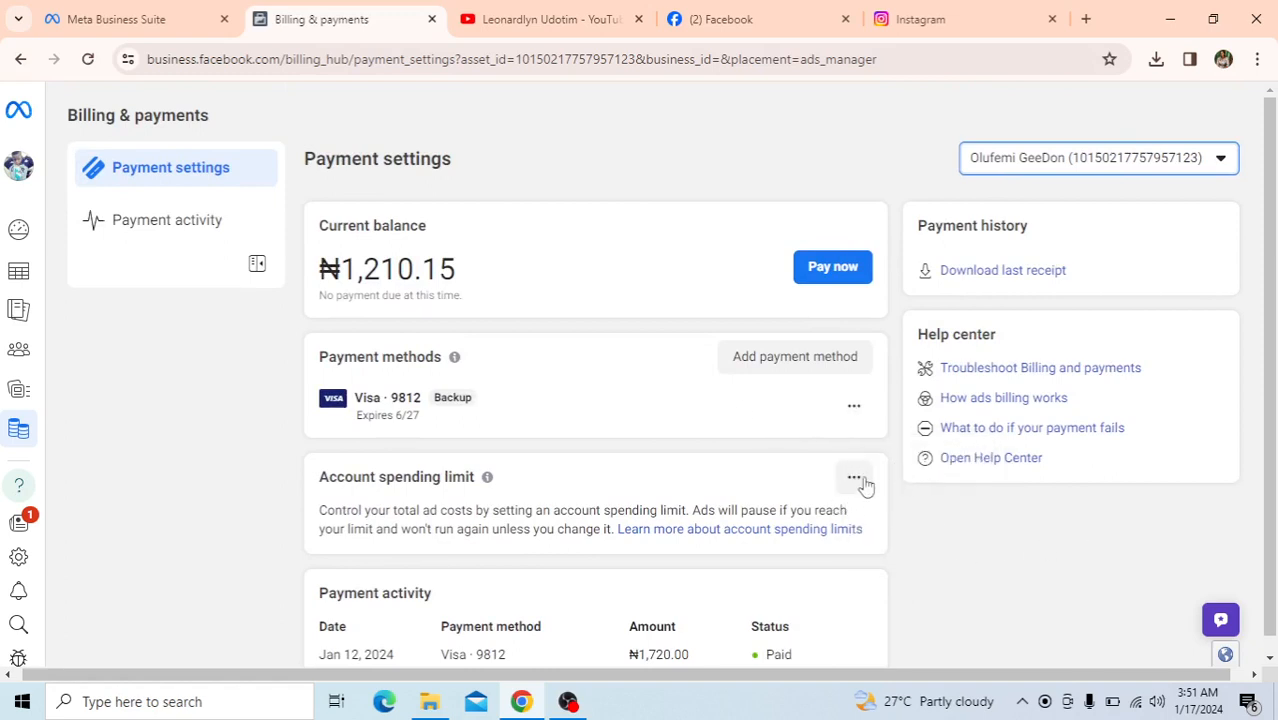
pyautogui.click(855, 480)
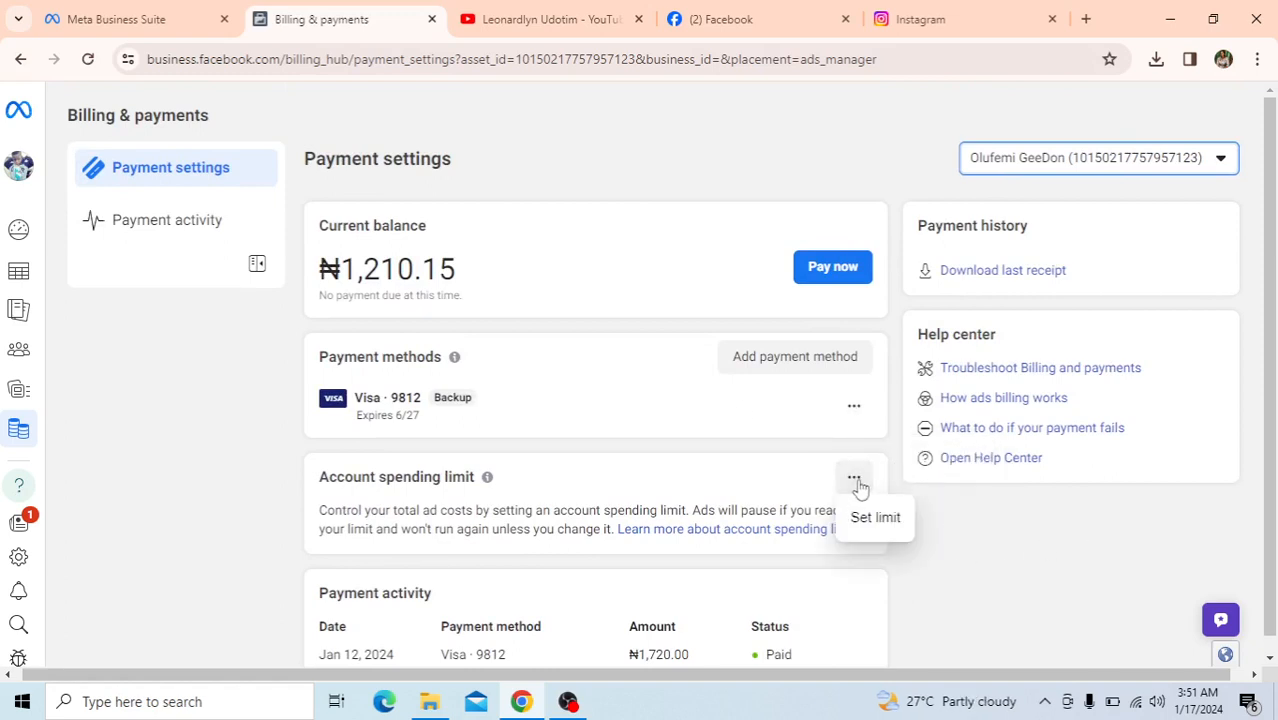
pyautogui.click(1017, 553)
pyautogui.scroll(-3, 585, 495)
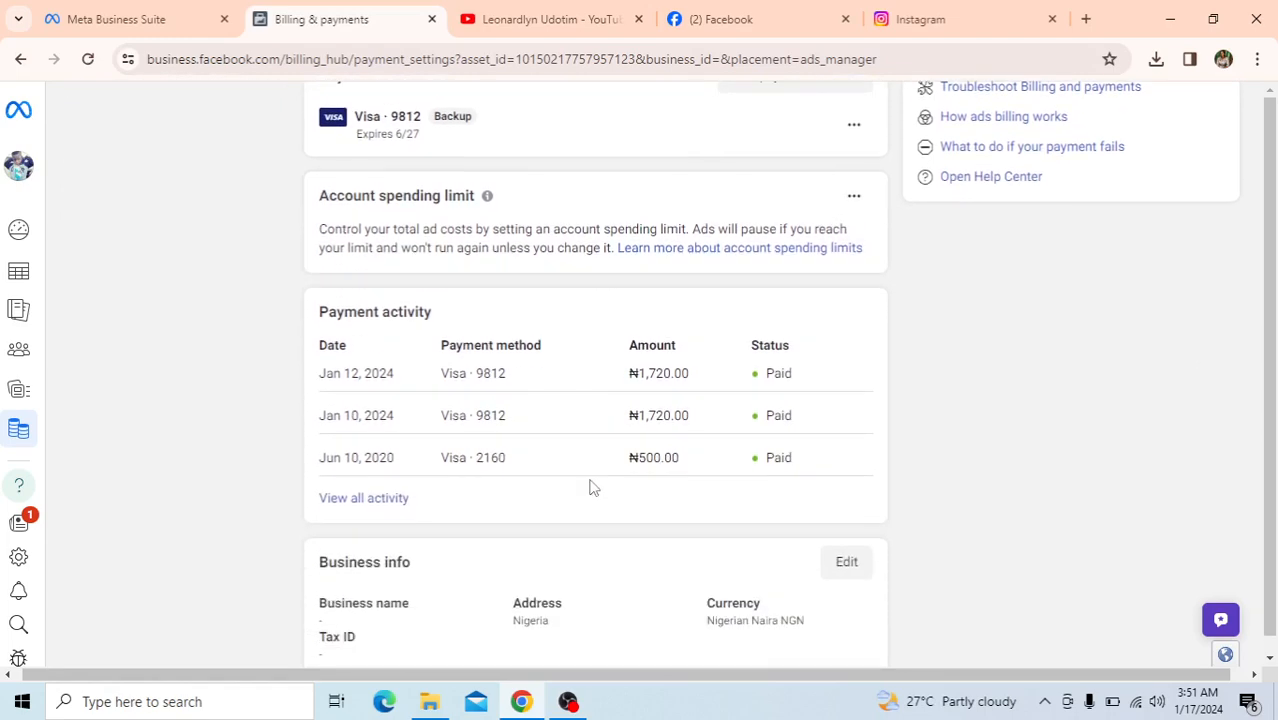
pyautogui.scroll(-2, 593, 487)
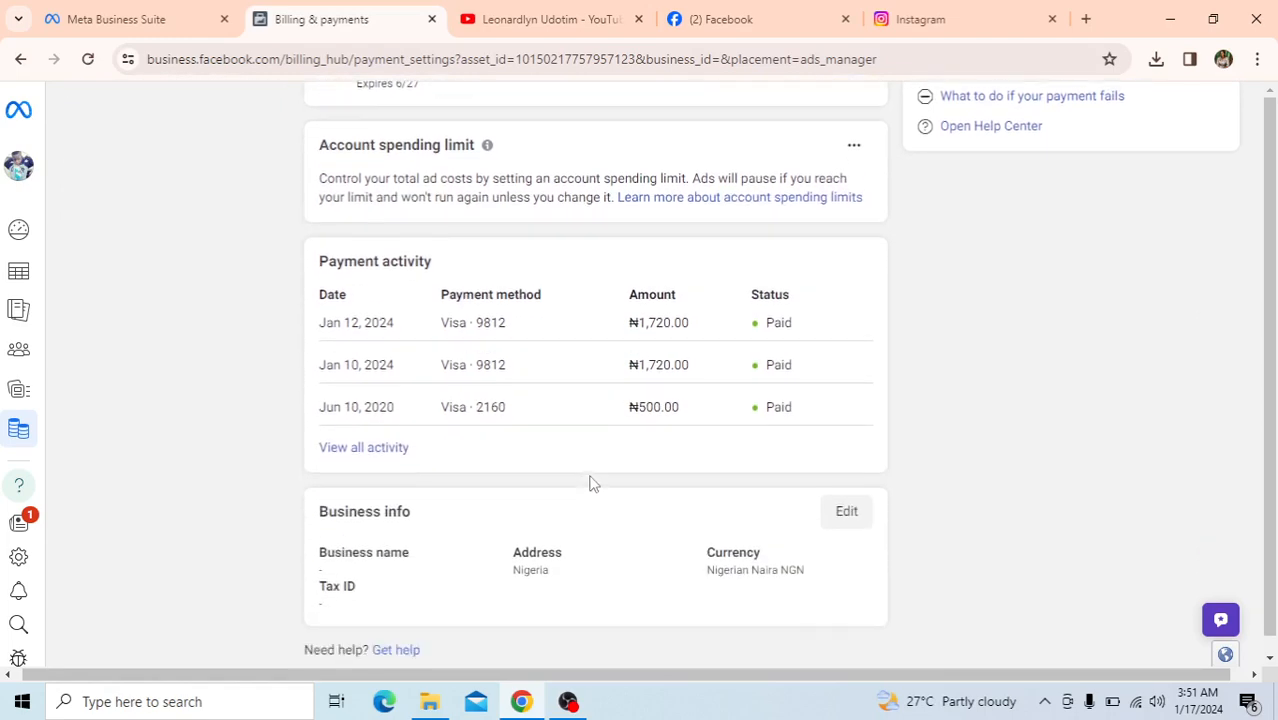
pyautogui.scroll(5, 591, 484)
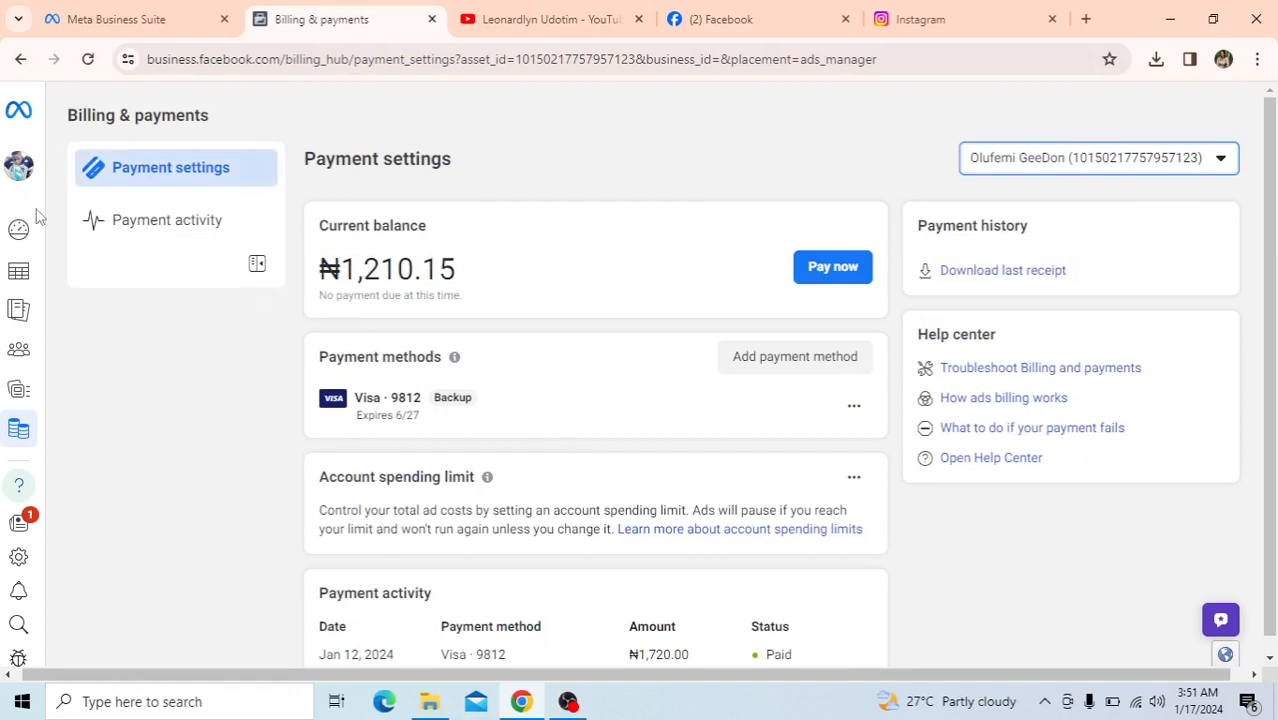
# Step: Open the Payment activity page and review the ad account's transactions
pyautogui.moveTo(10, 430)
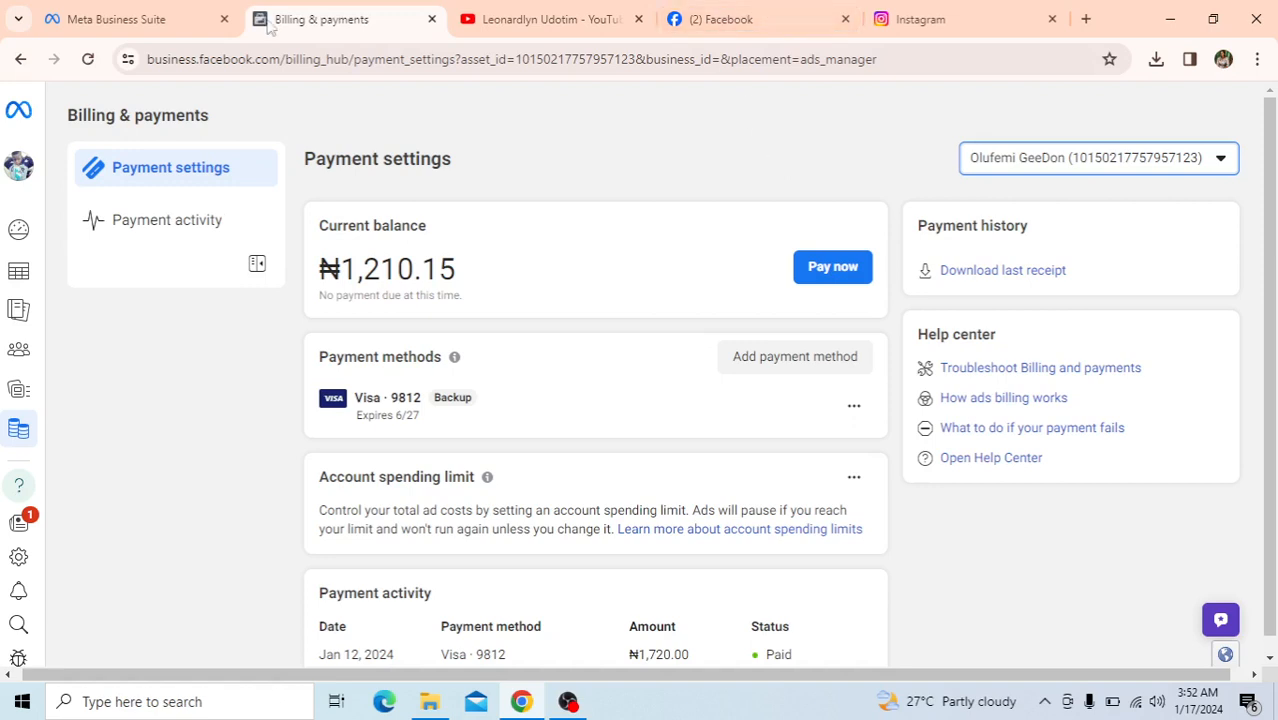
pyautogui.moveTo(522, 16)
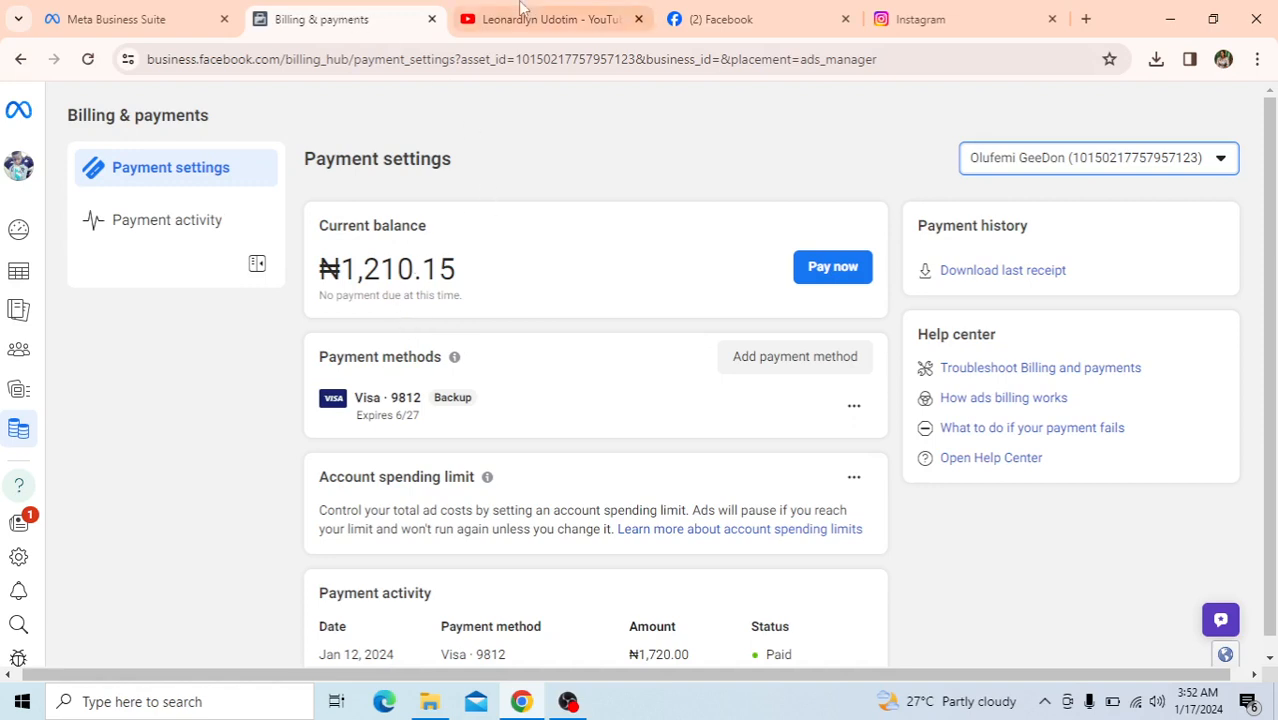
pyautogui.scroll(-3, 545, 348)
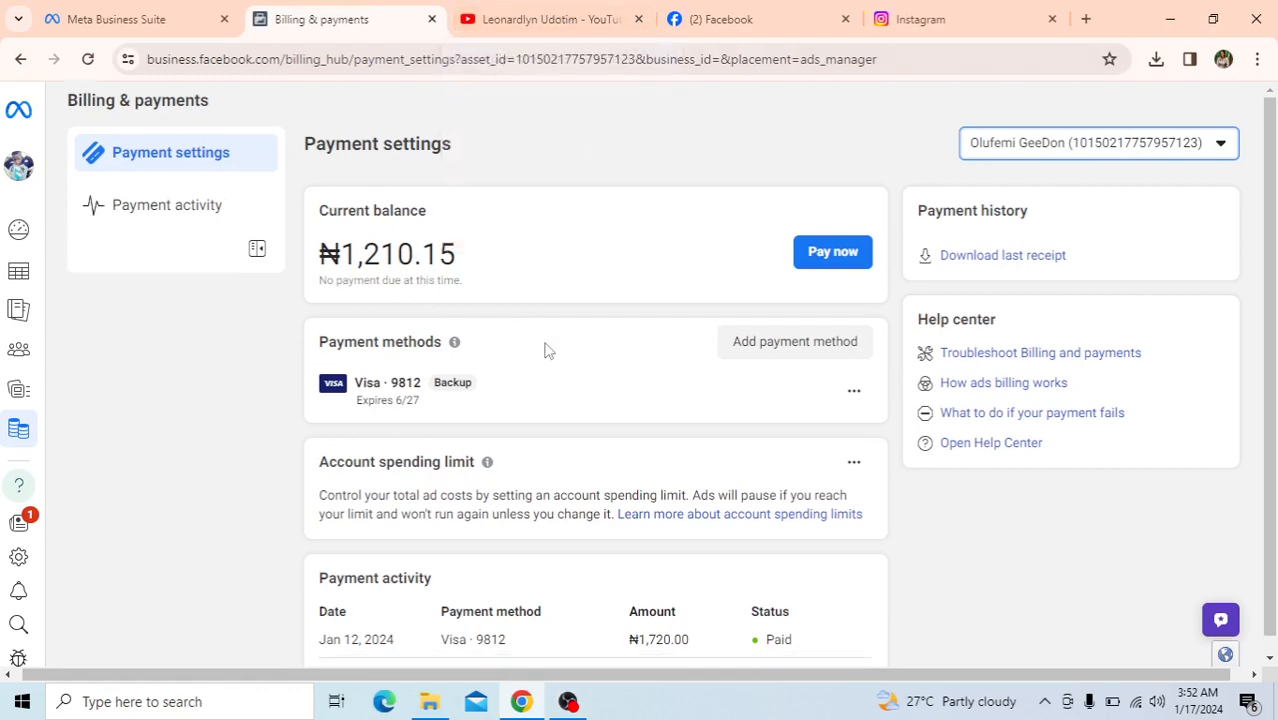
pyautogui.scroll(3, 545, 348)
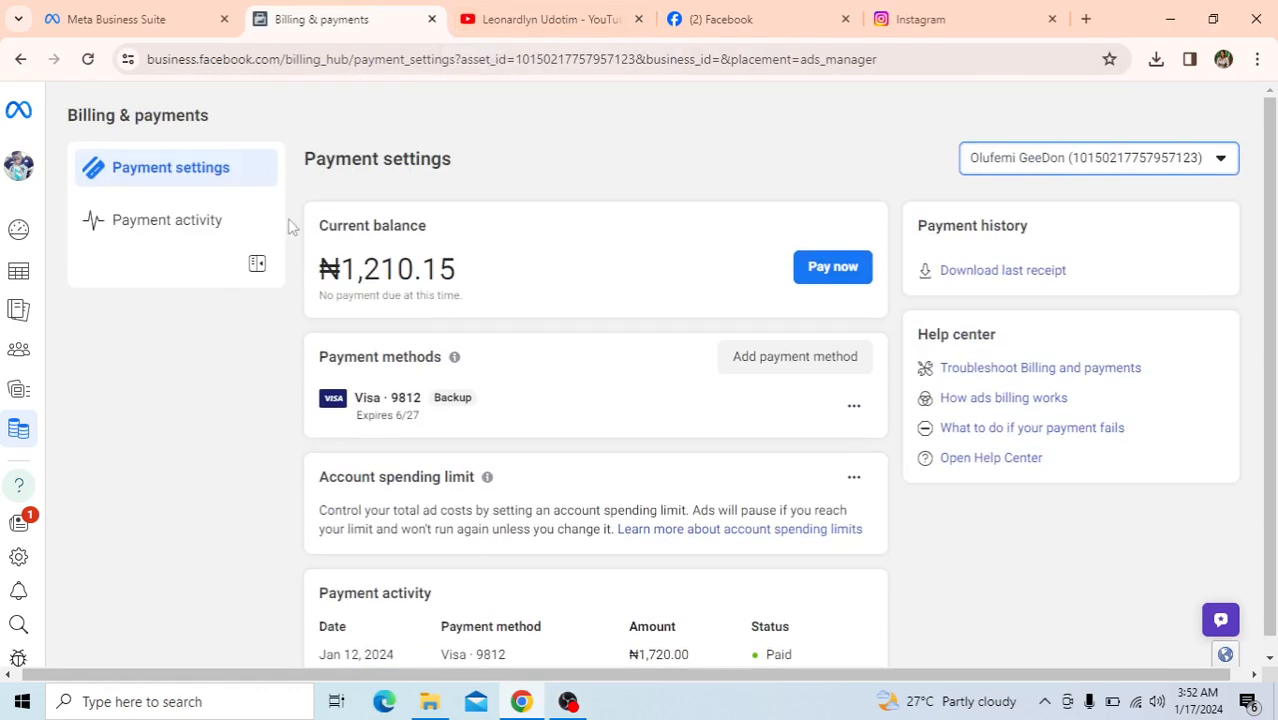
pyautogui.click(137, 229)
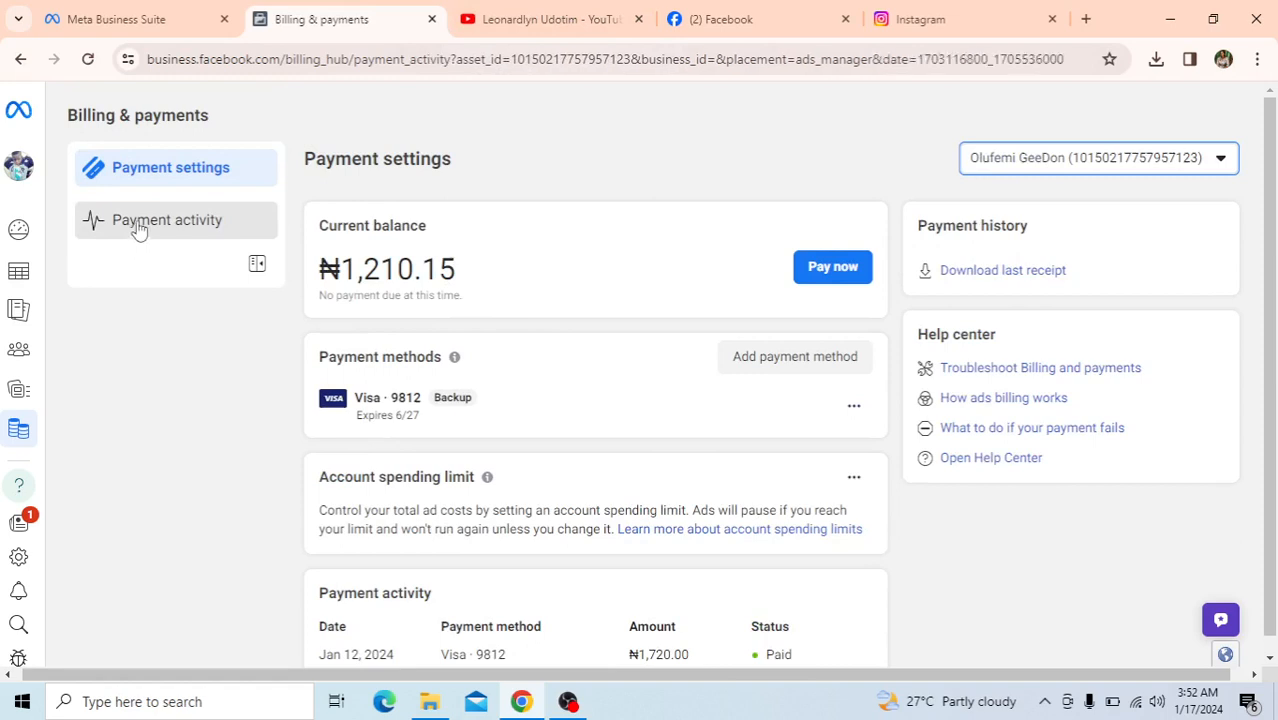
pyautogui.scroll(-1, 881, 513)
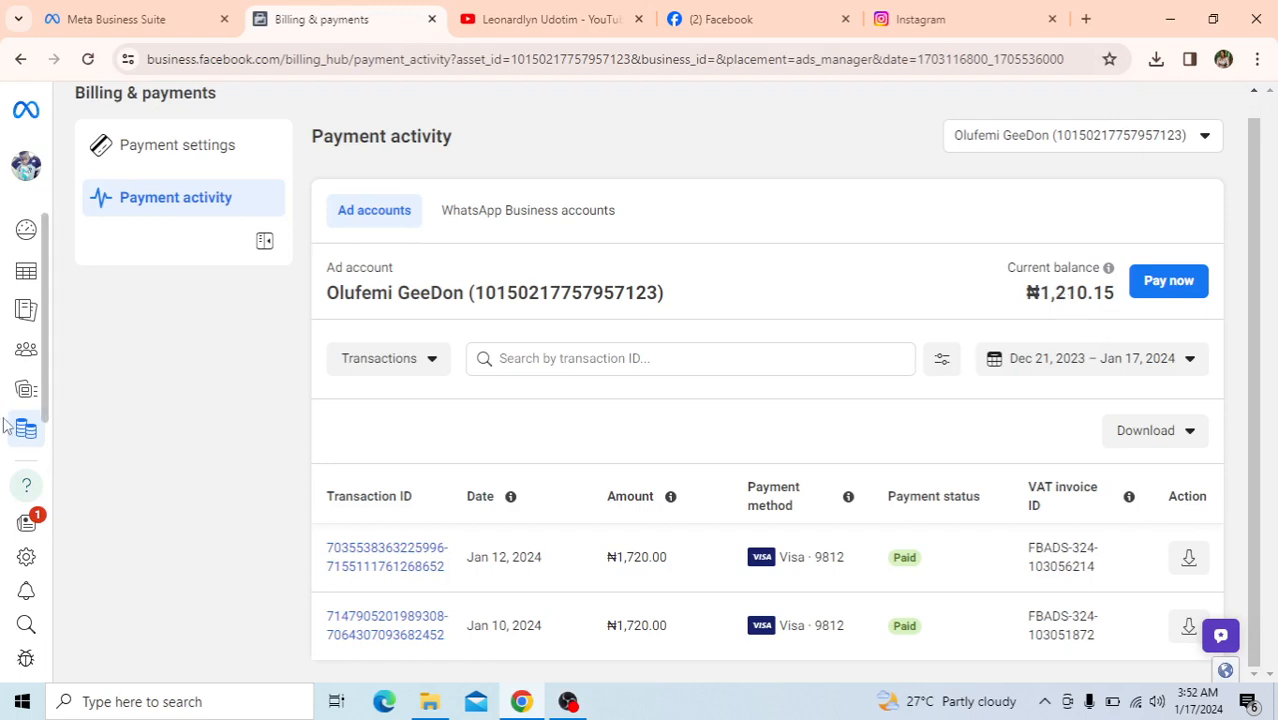
pyautogui.moveTo(40, 448)
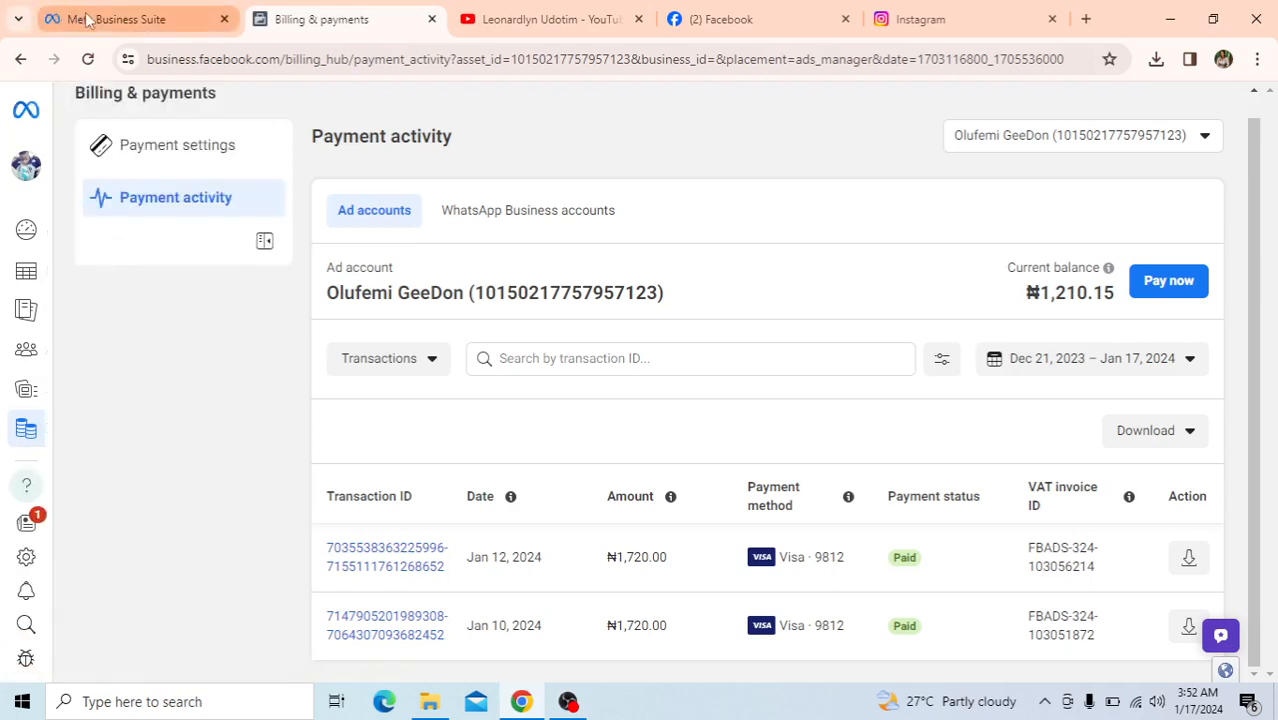
# Step: Return to All tools in Meta Business Suite and locate Billing & payments, comparing it with the open payment activity page
pyautogui.click(120, 19)
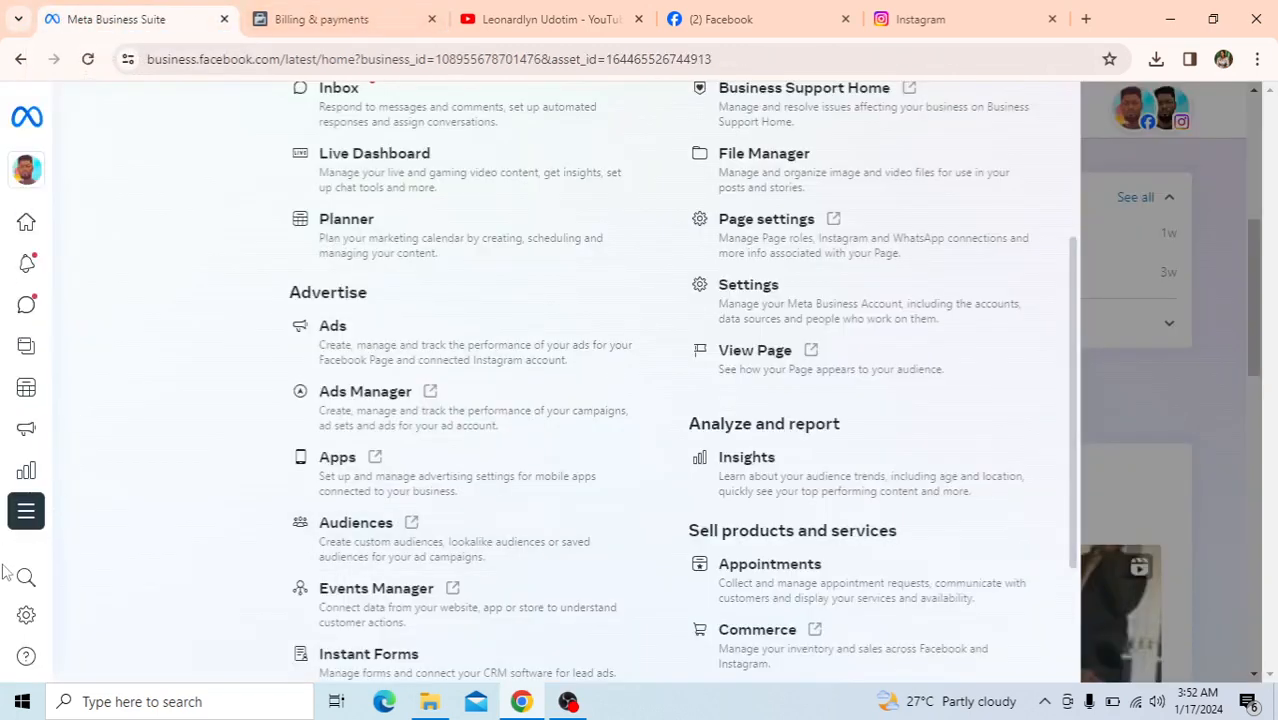
pyautogui.scroll(3, 405, 398)
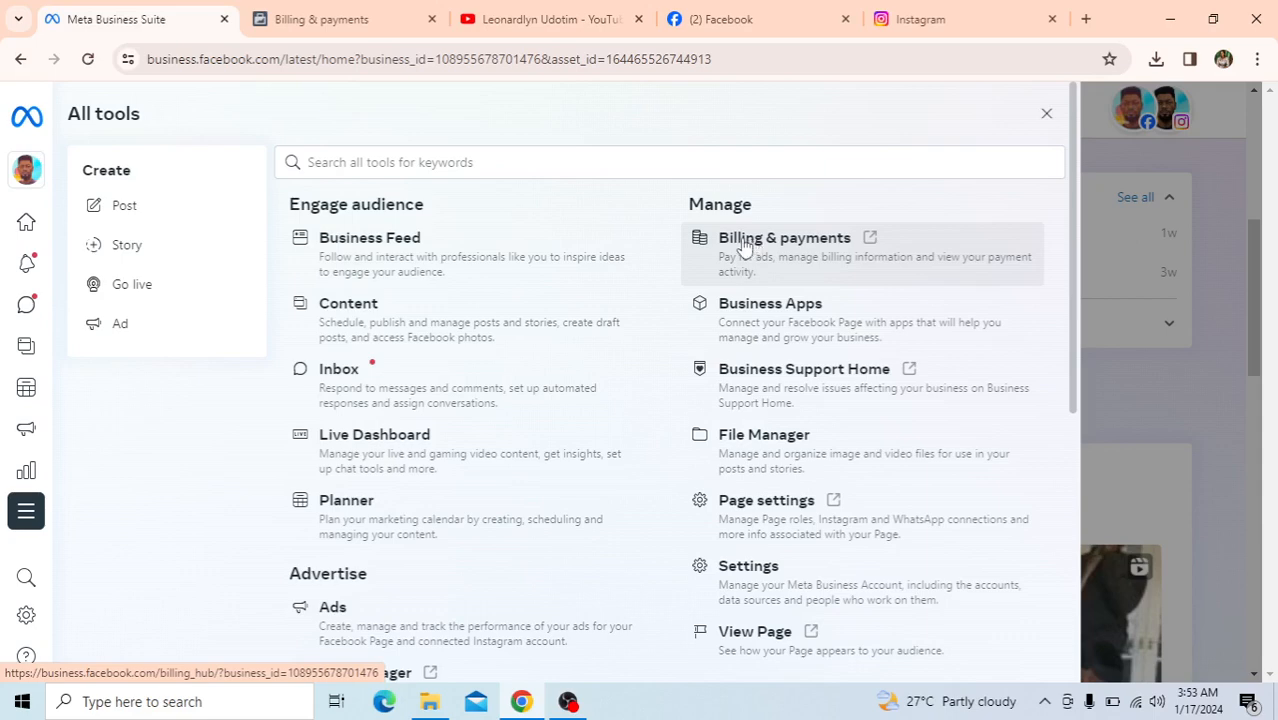
pyautogui.click(325, 16)
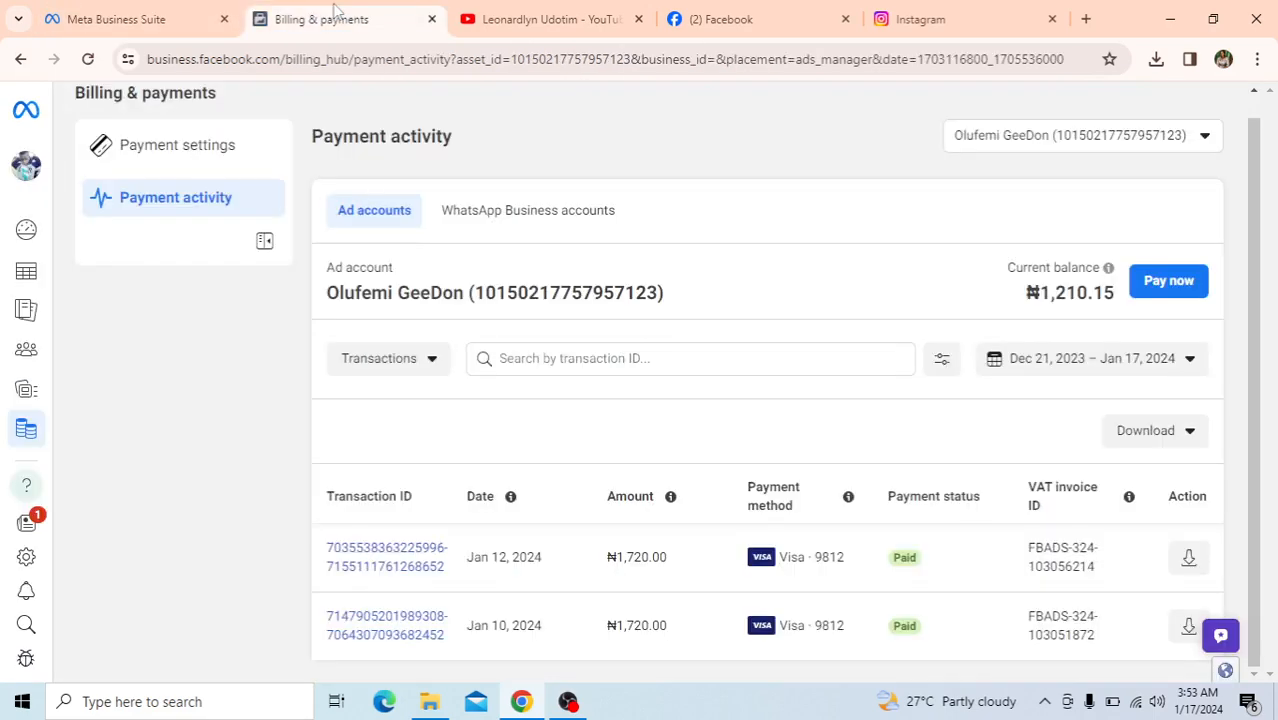
pyautogui.click(138, 20)
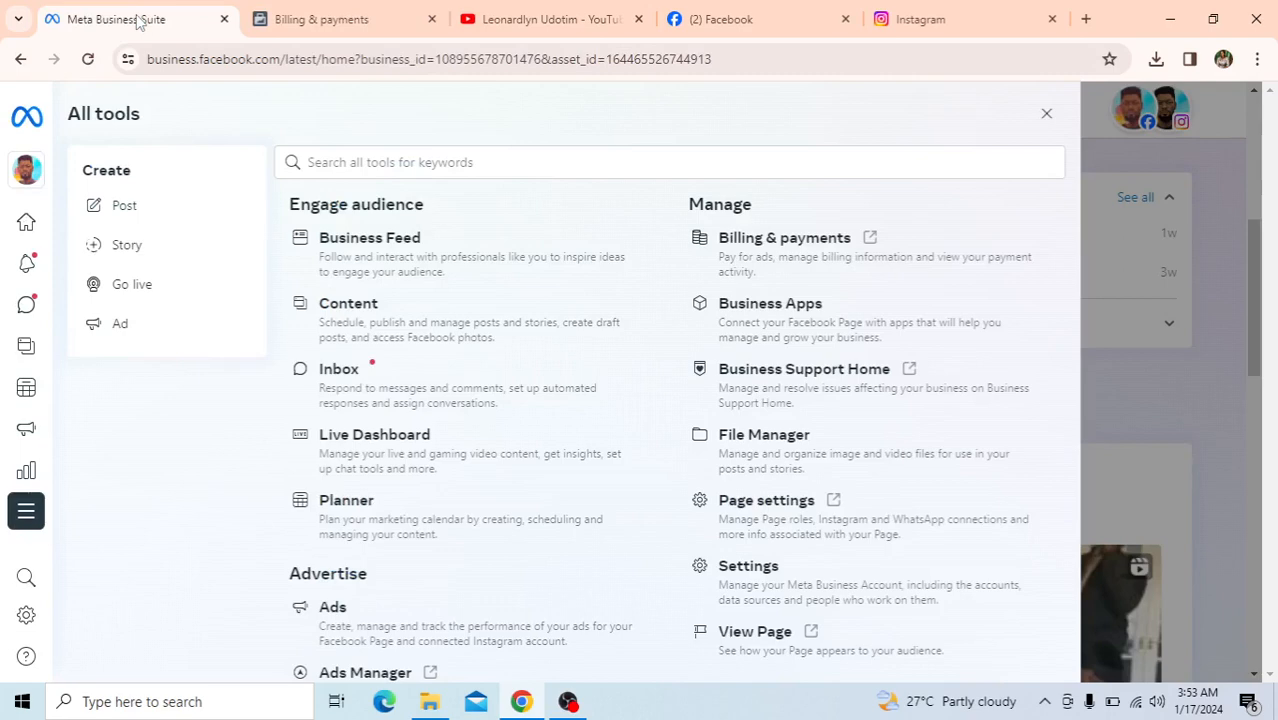
pyautogui.click(308, 20)
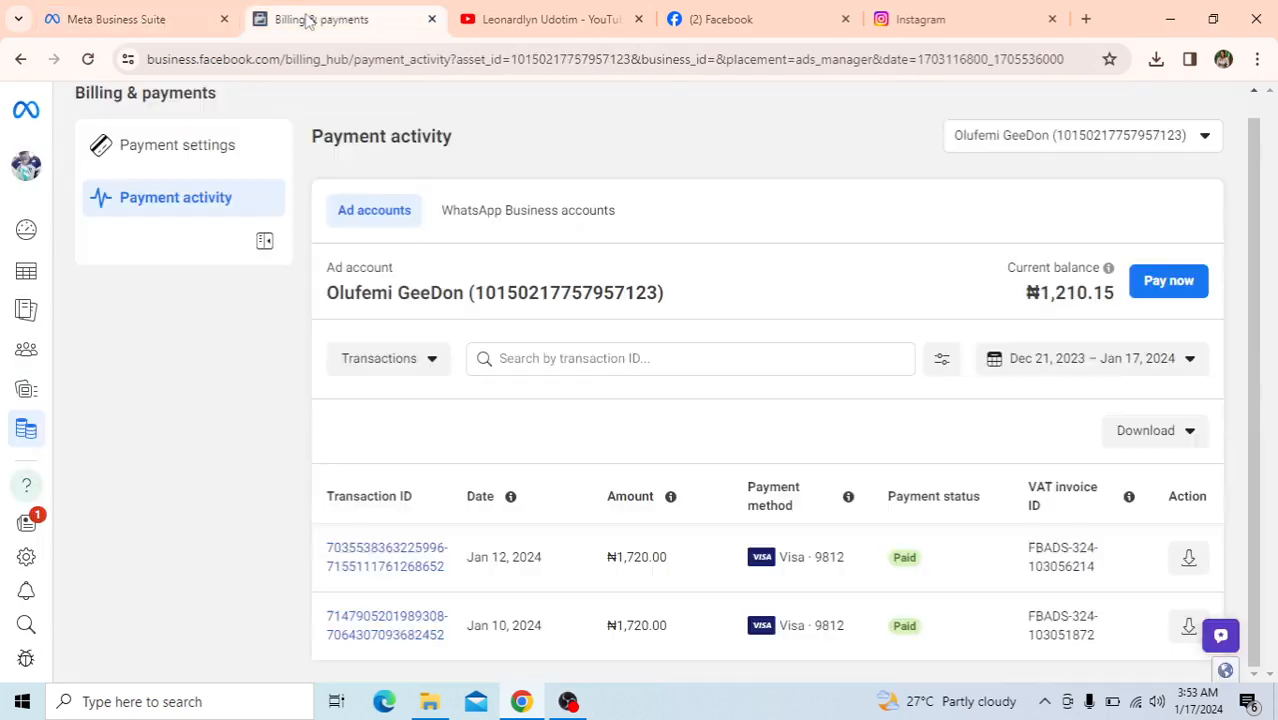
pyautogui.click(174, 19)
pyautogui.click(310, 22)
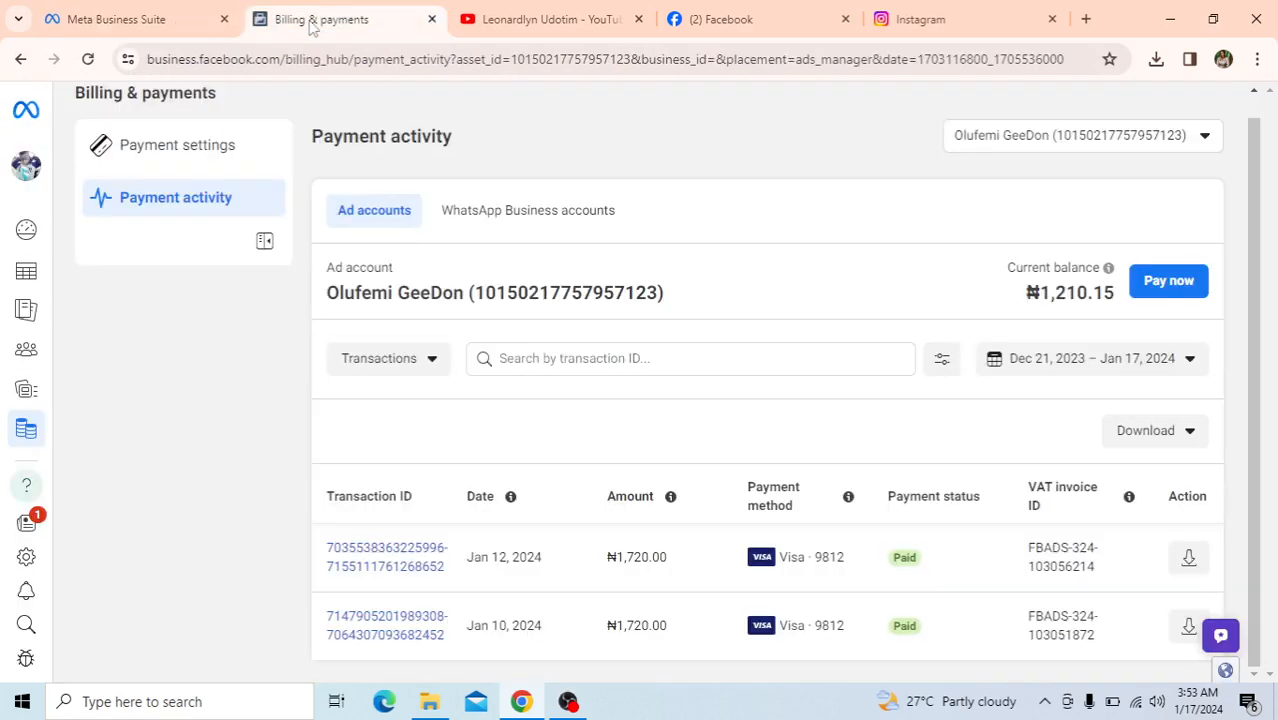
pyautogui.click(138, 24)
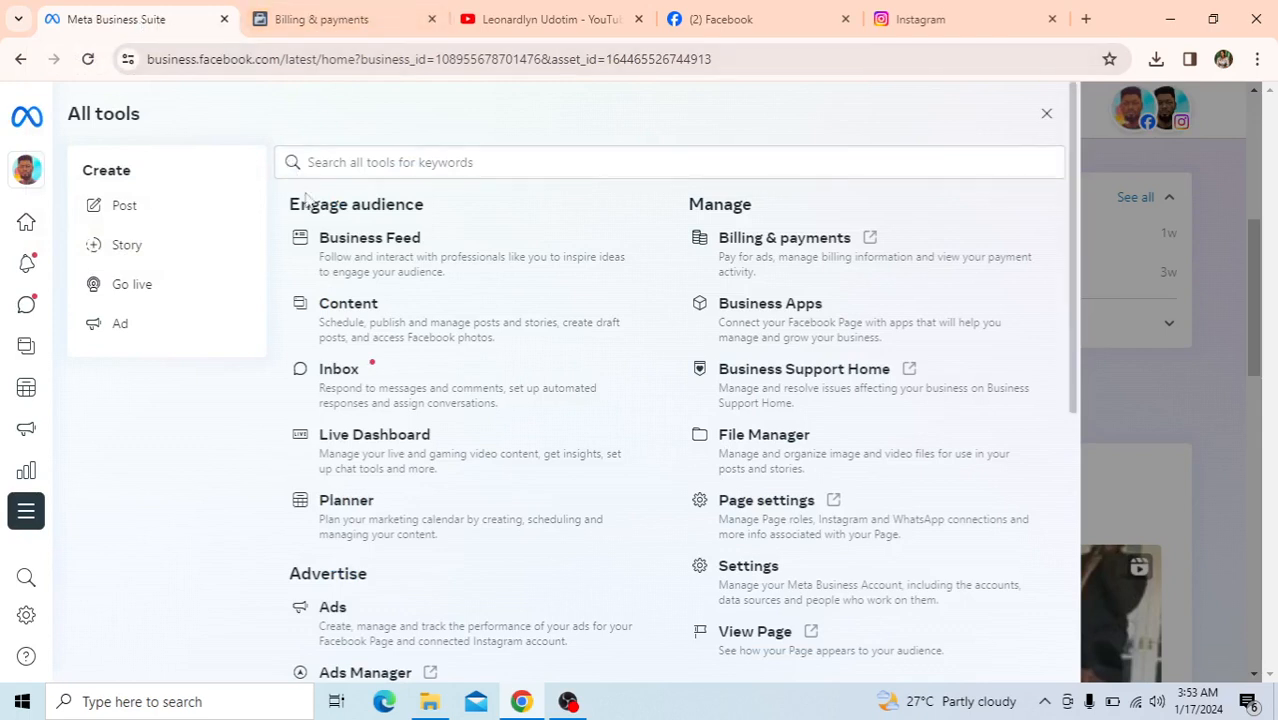
# Step: Open Billing & payments from All tools and view the ad accounts of the escaphini_ business
pyautogui.click(824, 251)
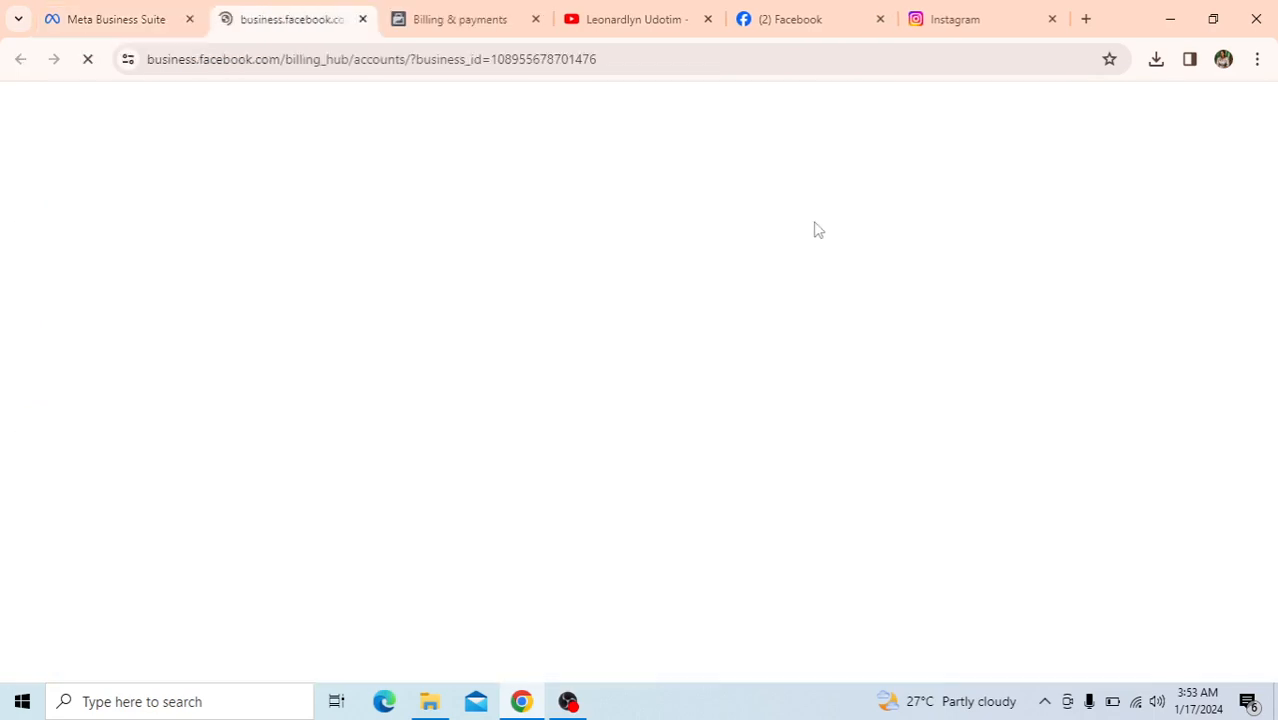
pyautogui.click(452, 24)
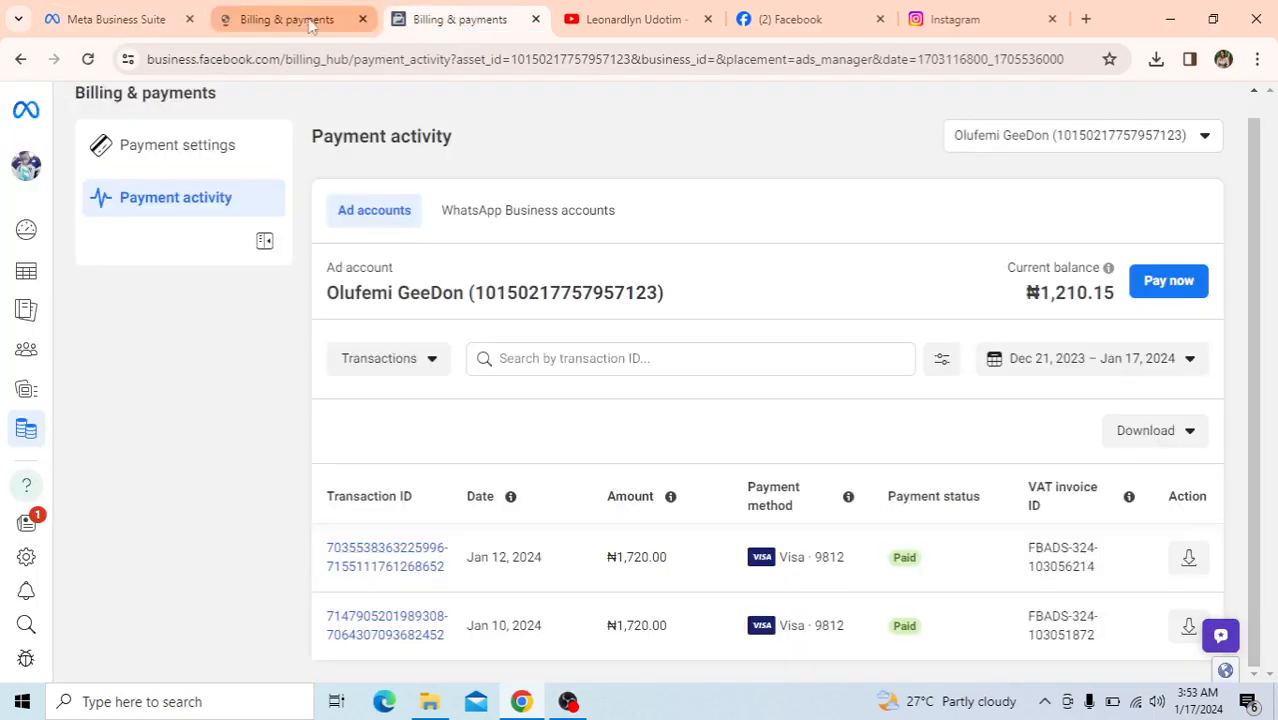
pyautogui.click(287, 21)
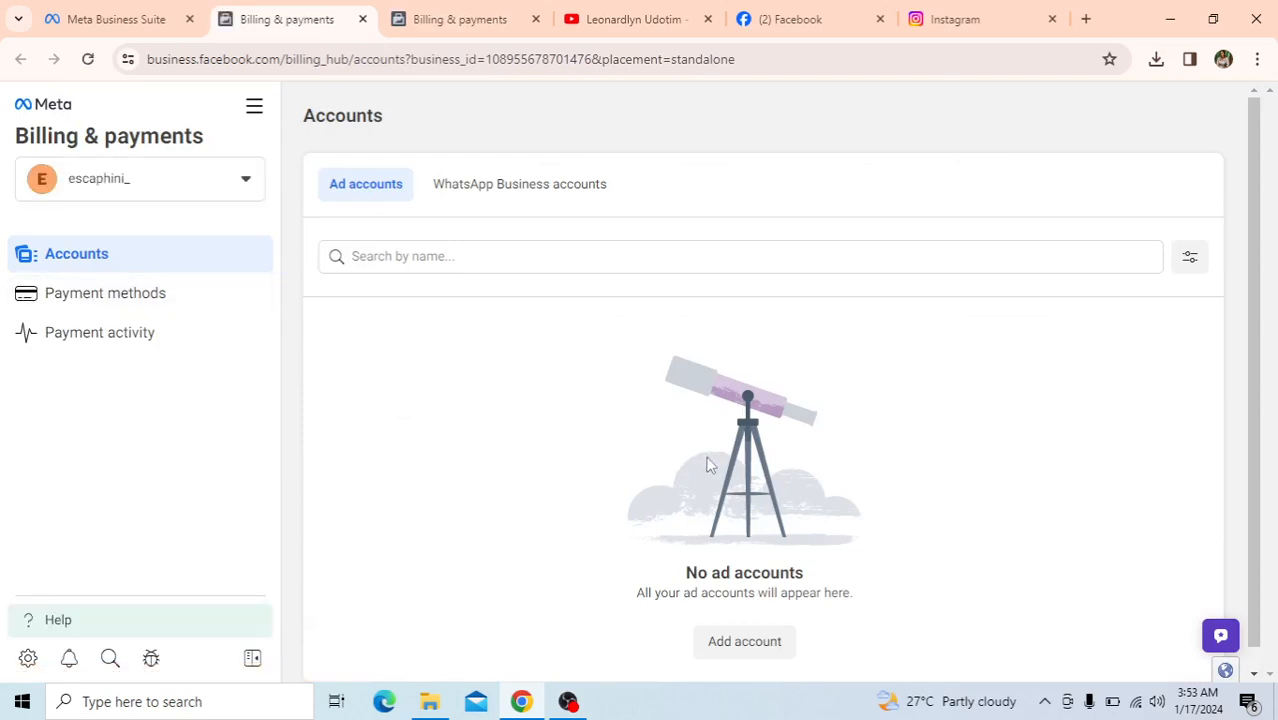
pyautogui.scroll(-1, 710, 460)
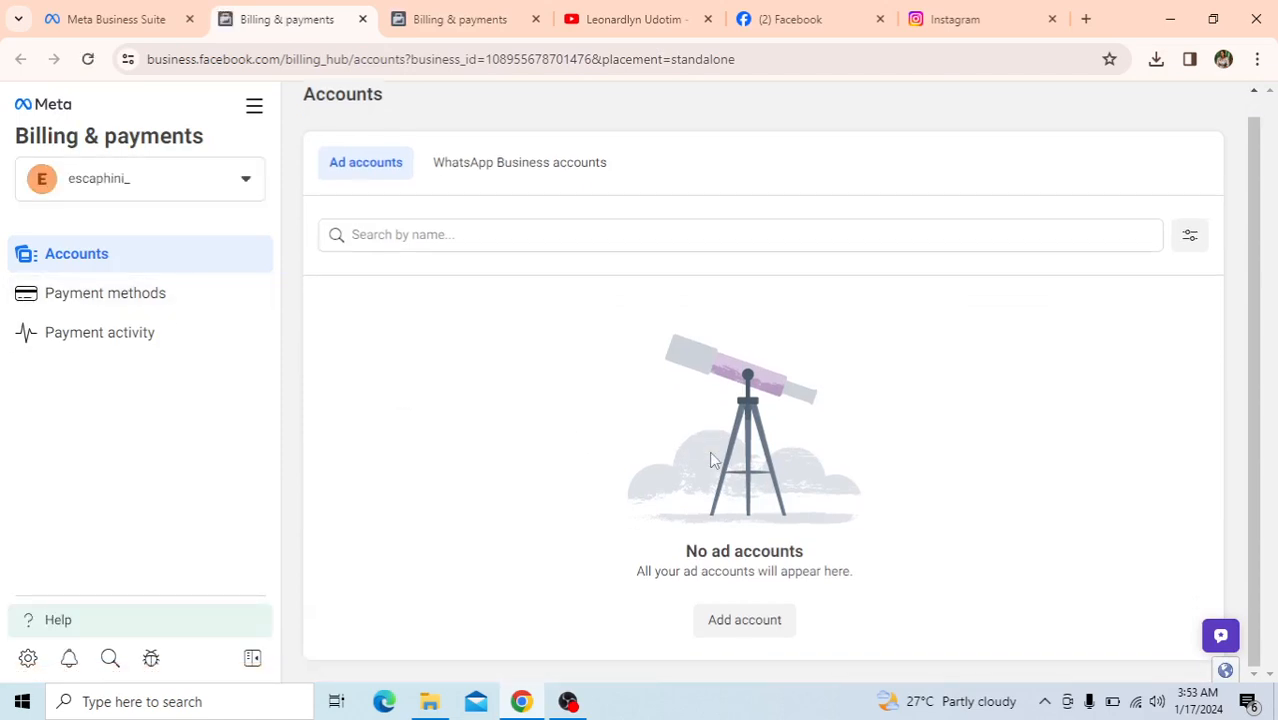
# Step: View the payment methods of the escaphini_ business, then switch to the personal account that holds one ad account
pyautogui.click(151, 300)
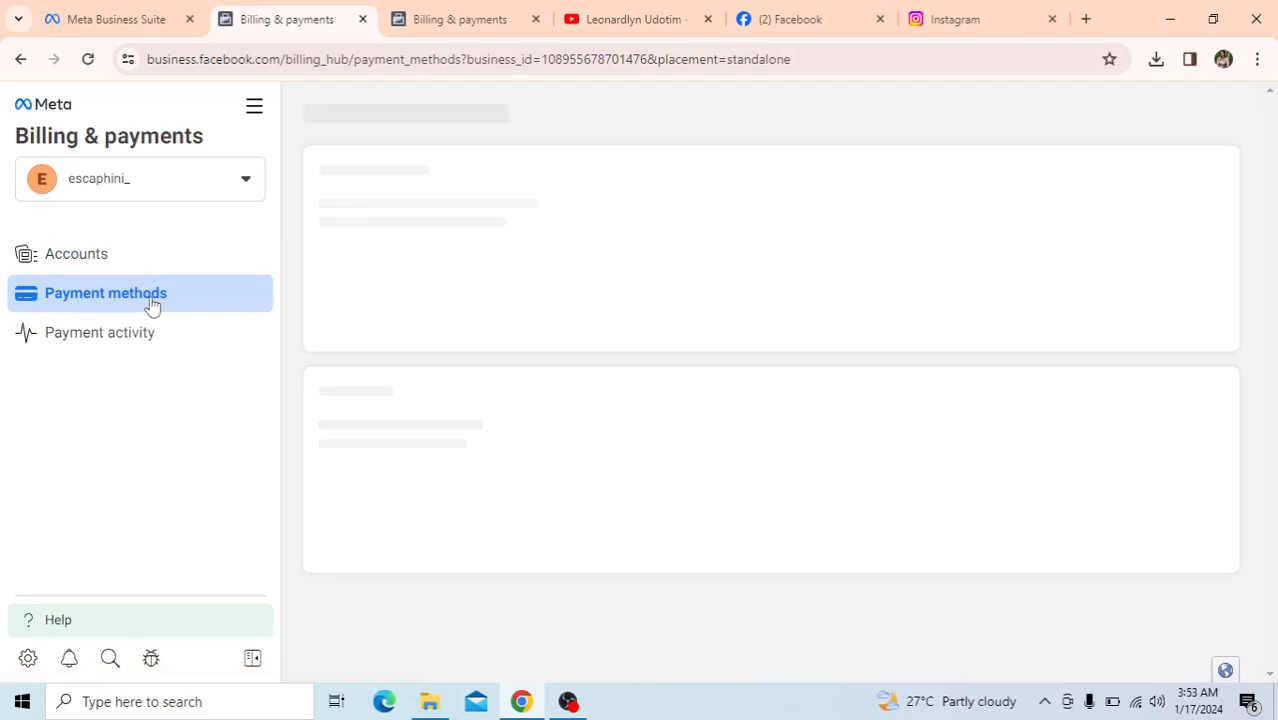
pyautogui.click(245, 180)
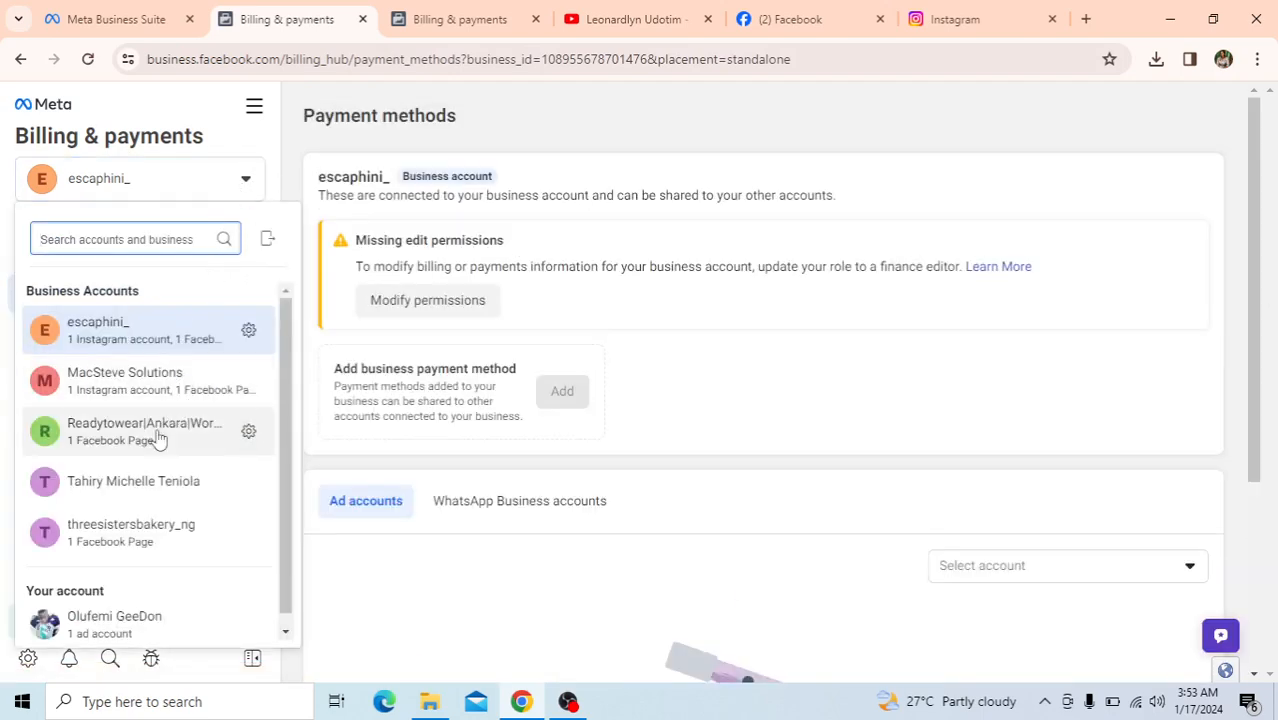
pyautogui.scroll(-1, 157, 437)
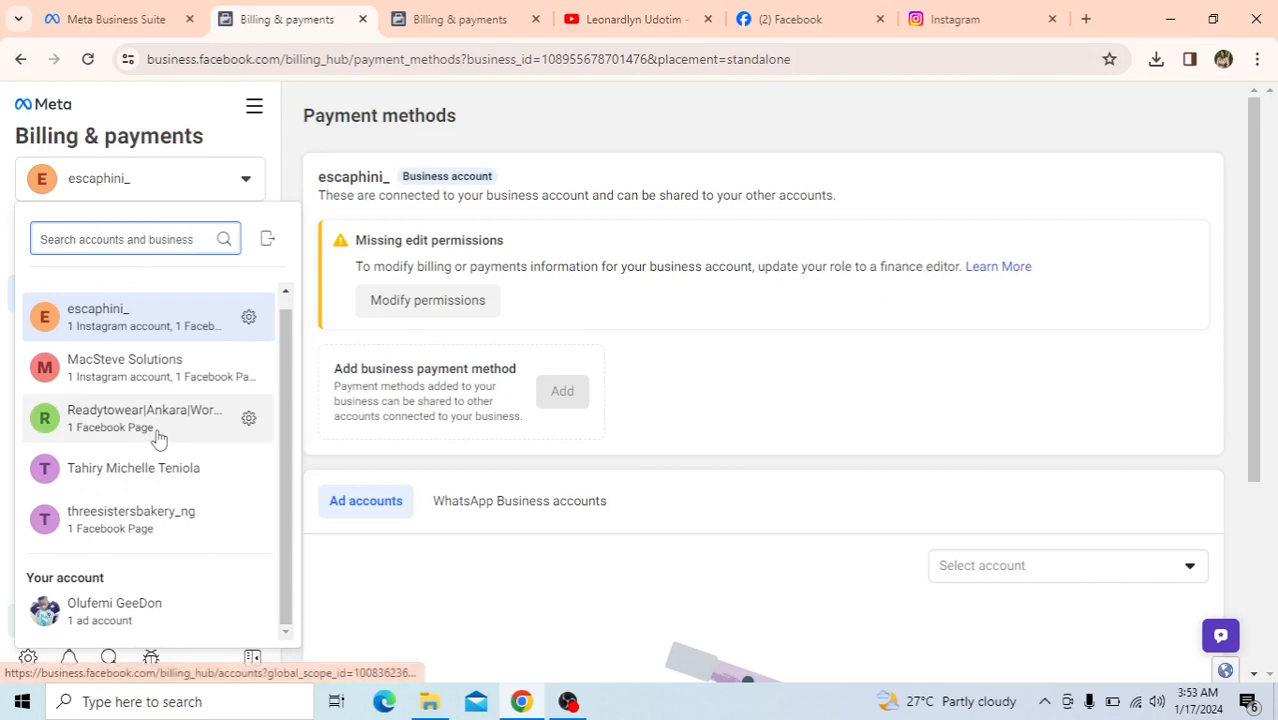
pyautogui.click(163, 604)
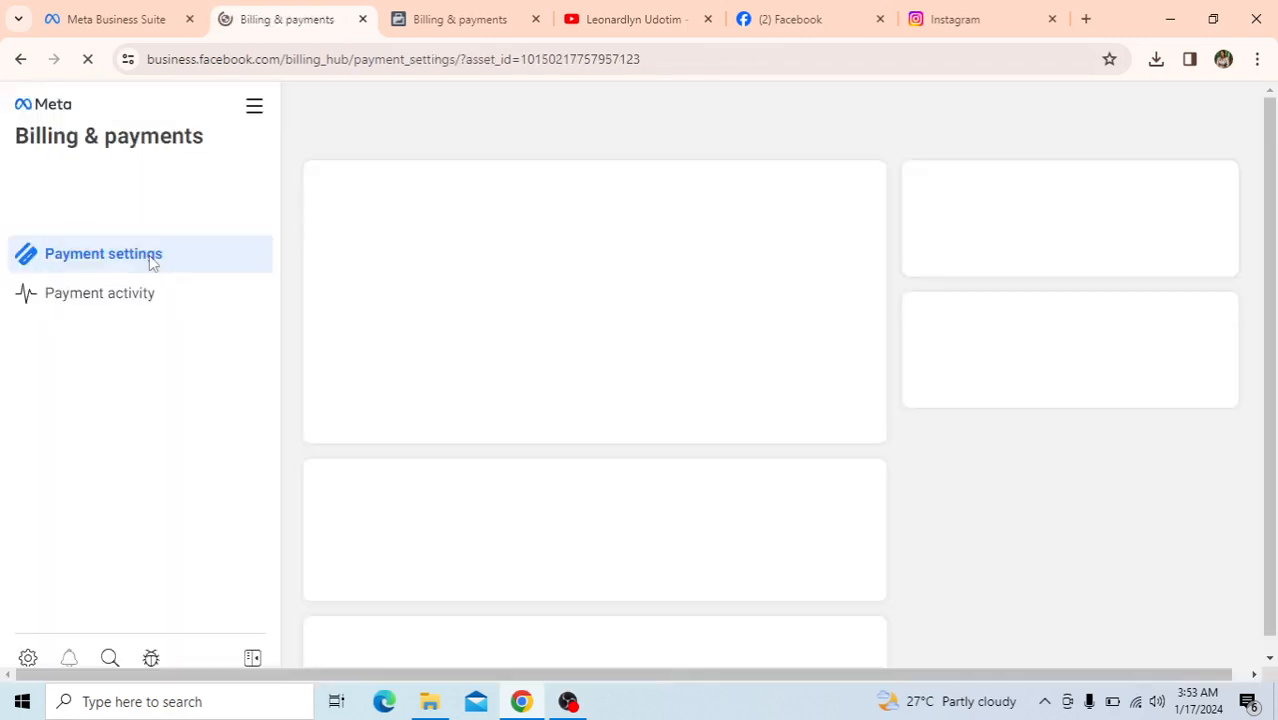
# Step: Open the personal ad account's payment settings and review its balance, payment methods, spending limit, payment activity and business info
pyautogui.click(150, 258)
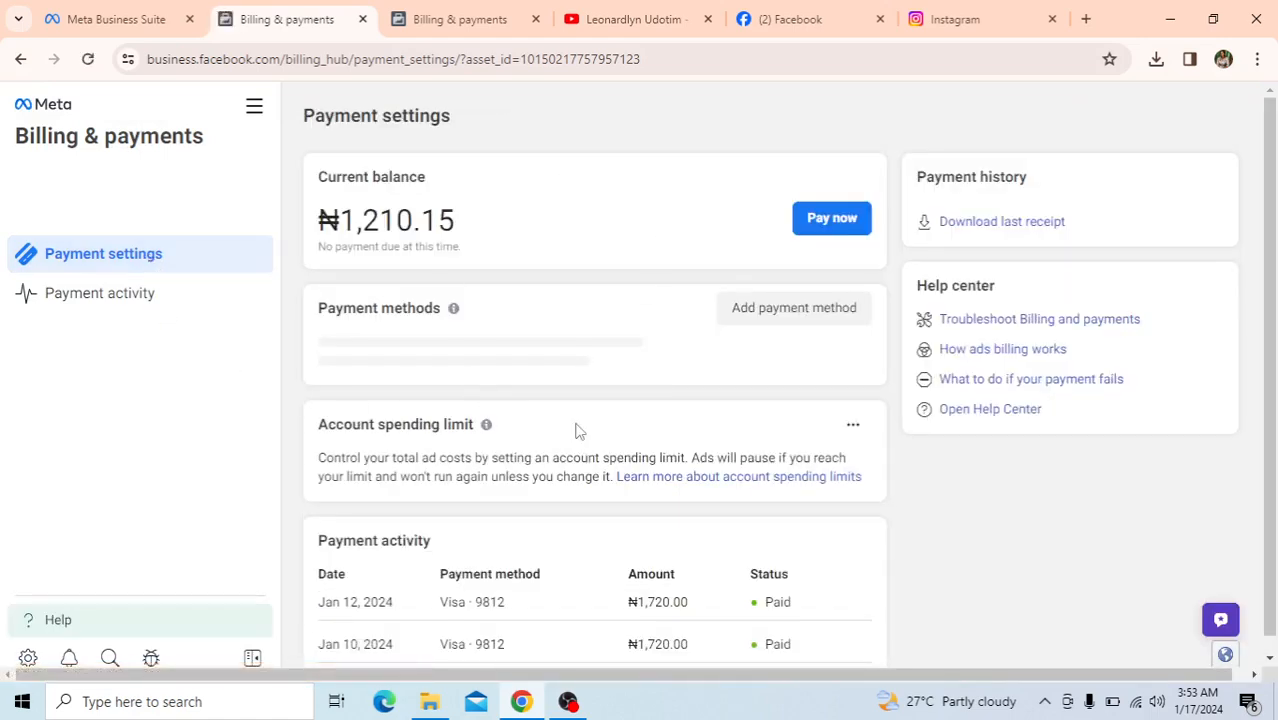
pyautogui.scroll(-3, 627, 433)
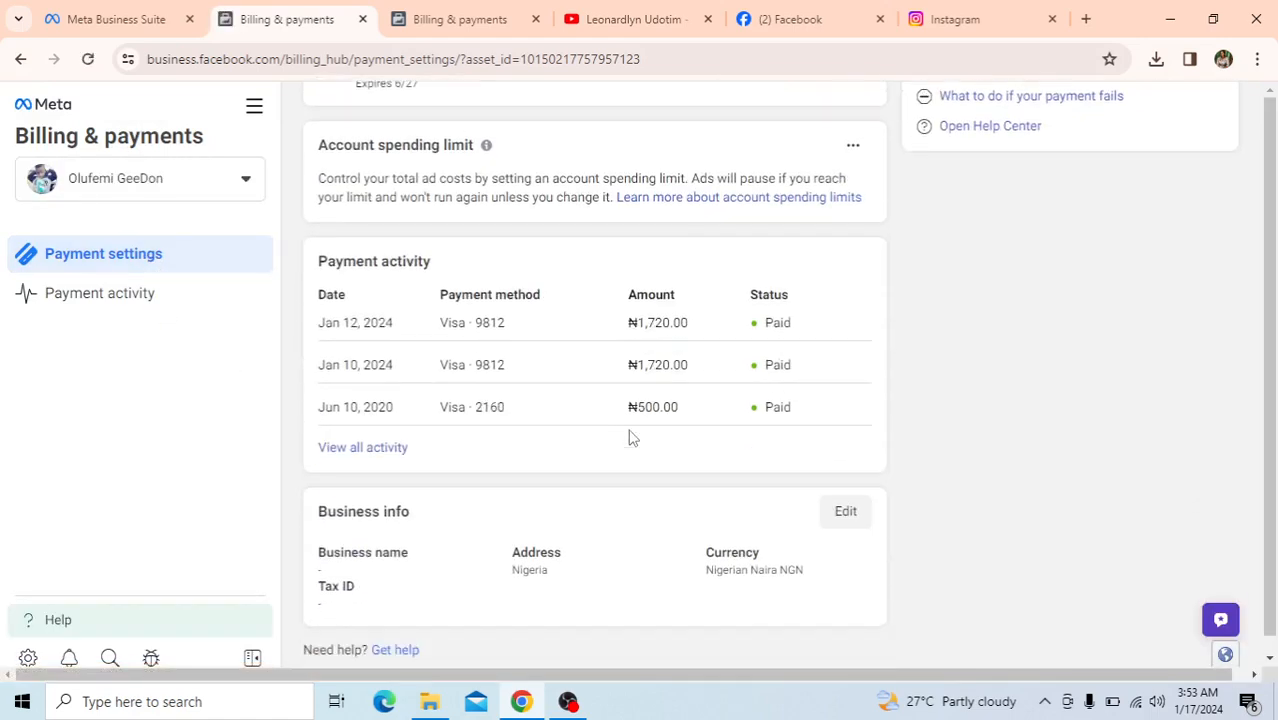
pyautogui.scroll(3, 631, 437)
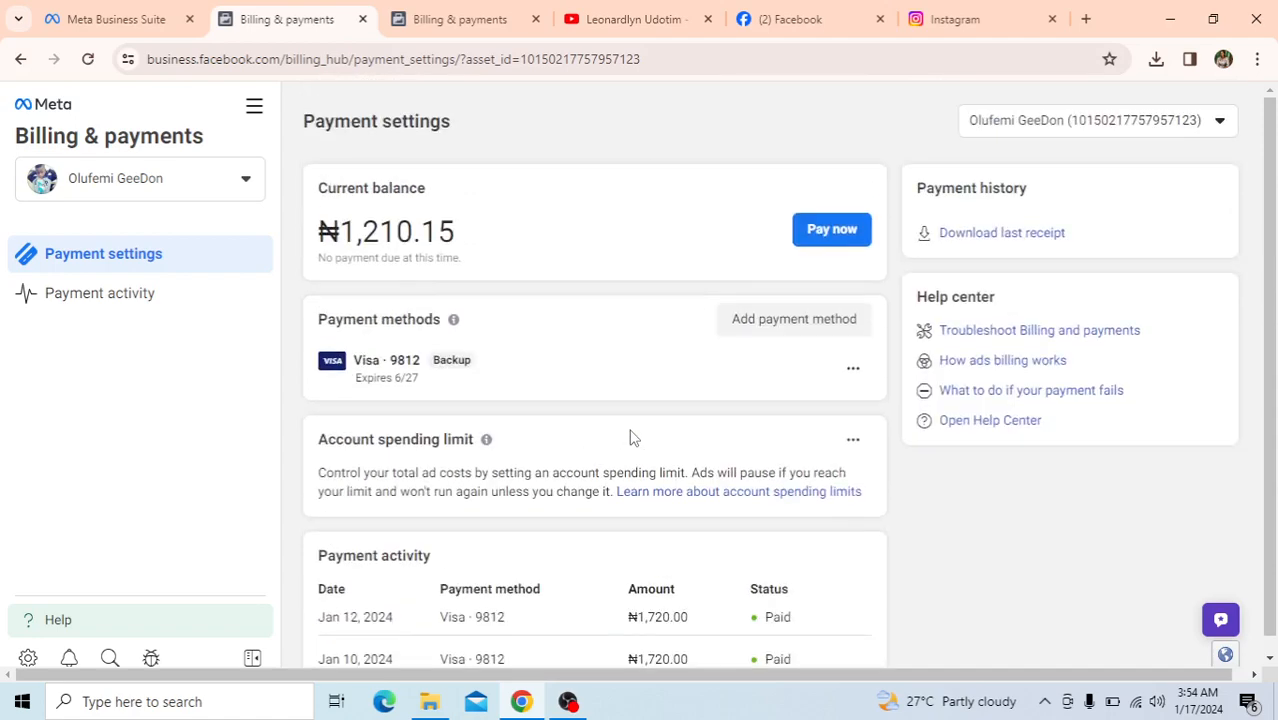
pyautogui.scroll(-3, 630, 437)
pyautogui.scroll(3, 630, 437)
# Step: Close the payment settings page and go from the remaining Payment activity page to the ad account's Campaigns in Ads Manager
pyautogui.click(362, 19)
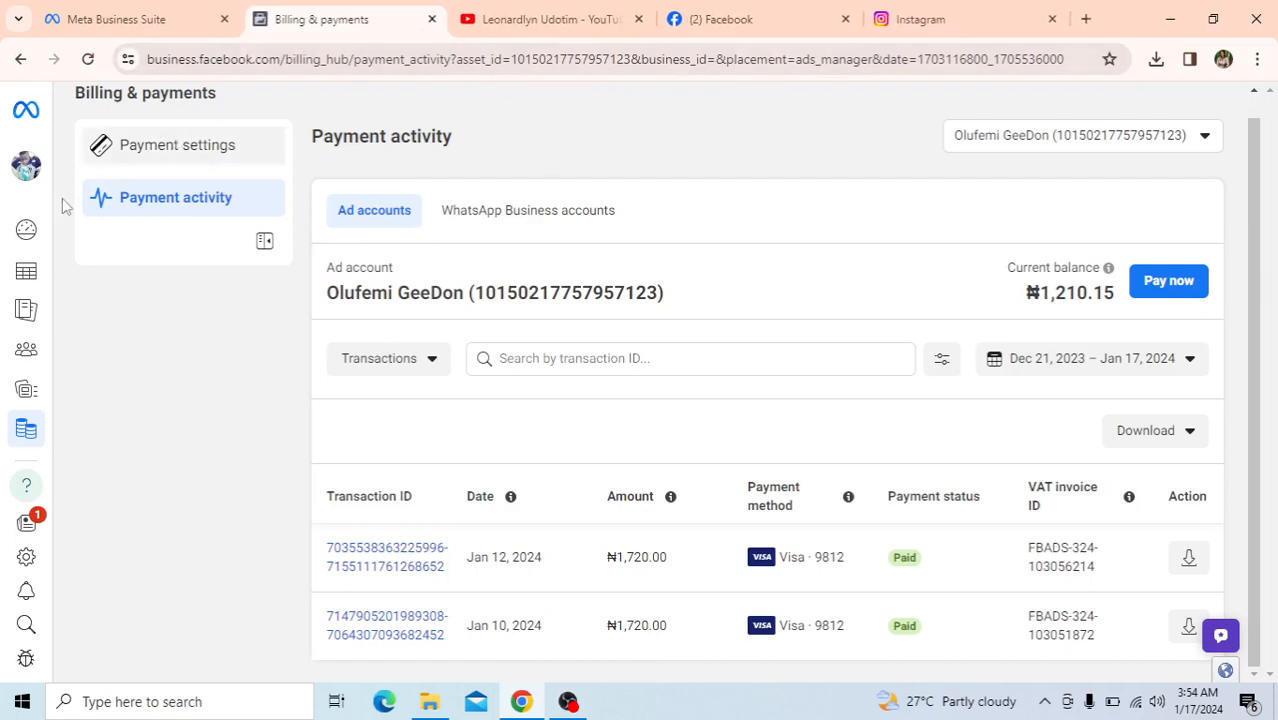
pyautogui.moveTo(3, 372)
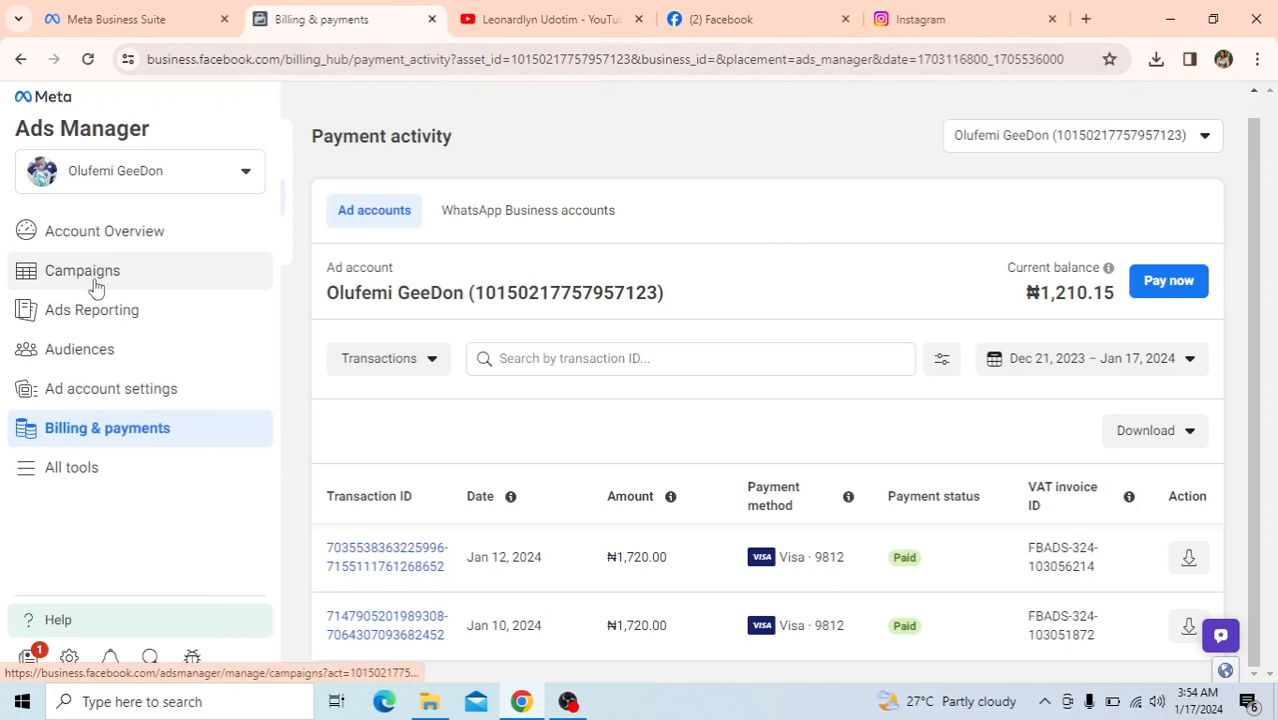
pyautogui.click(96, 287)
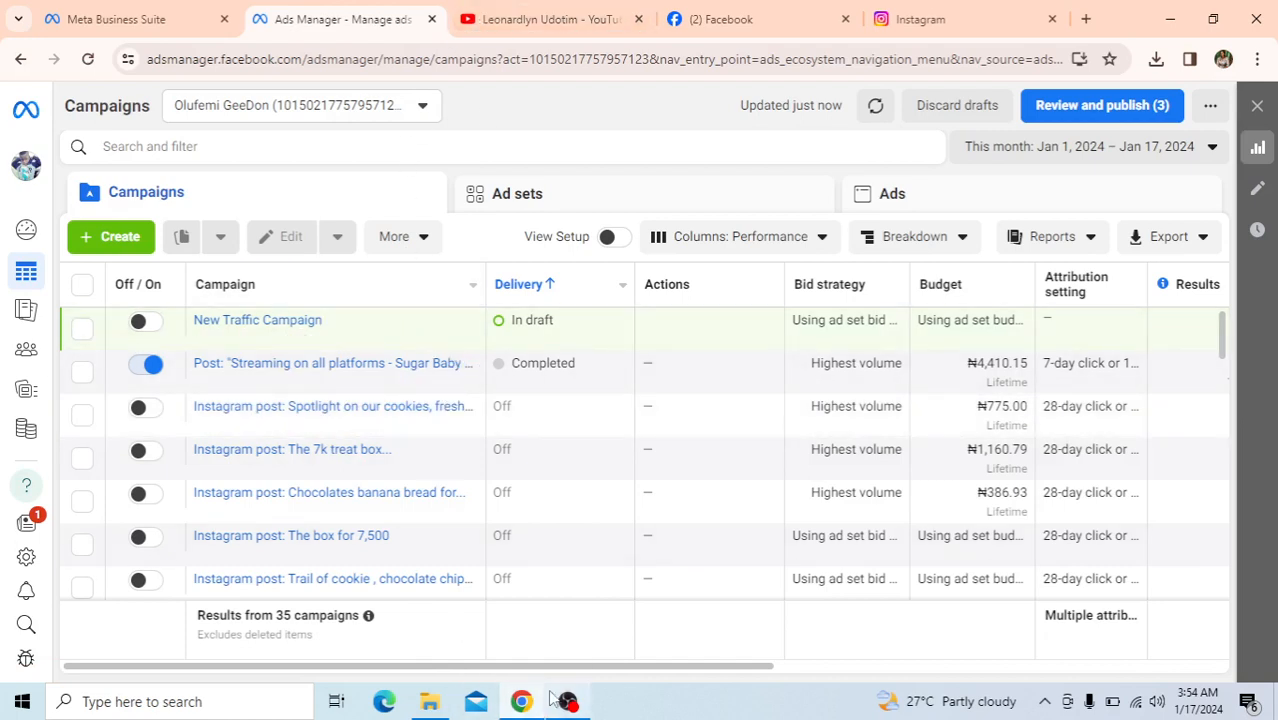
pyautogui.moveTo(564, 709)
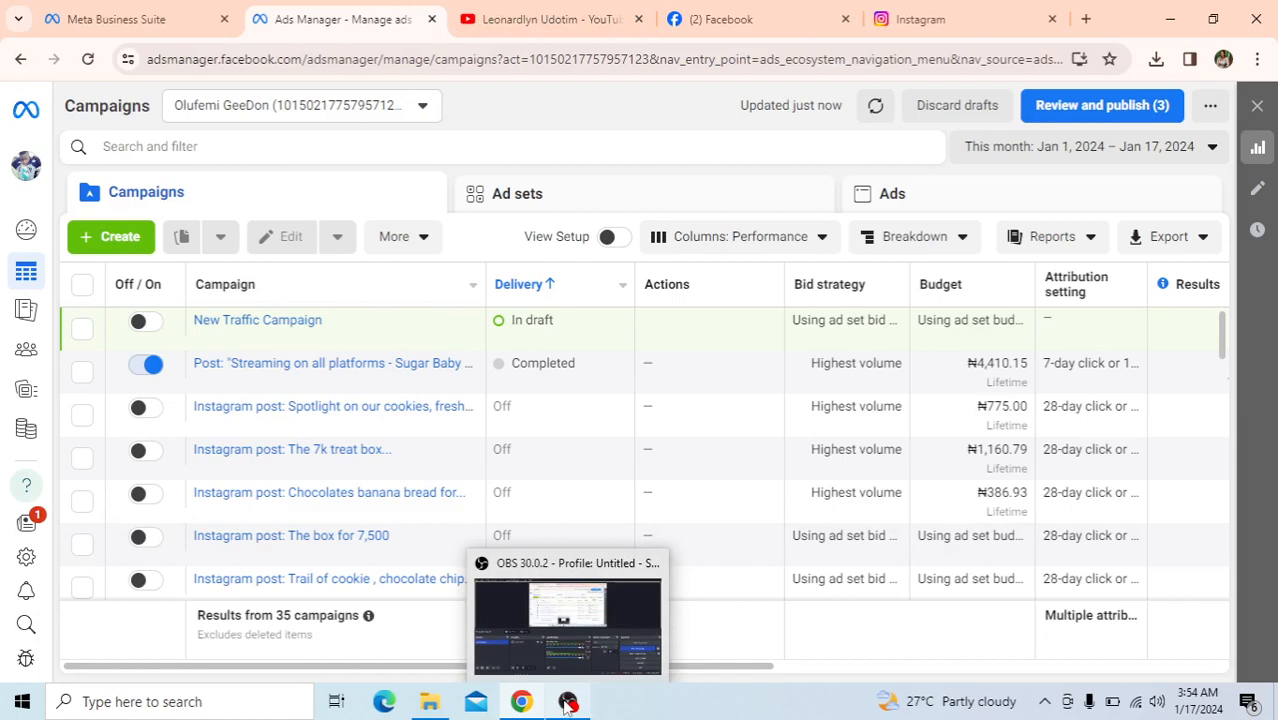
pyautogui.moveTo(28, 450)
pyautogui.click(581, 650)
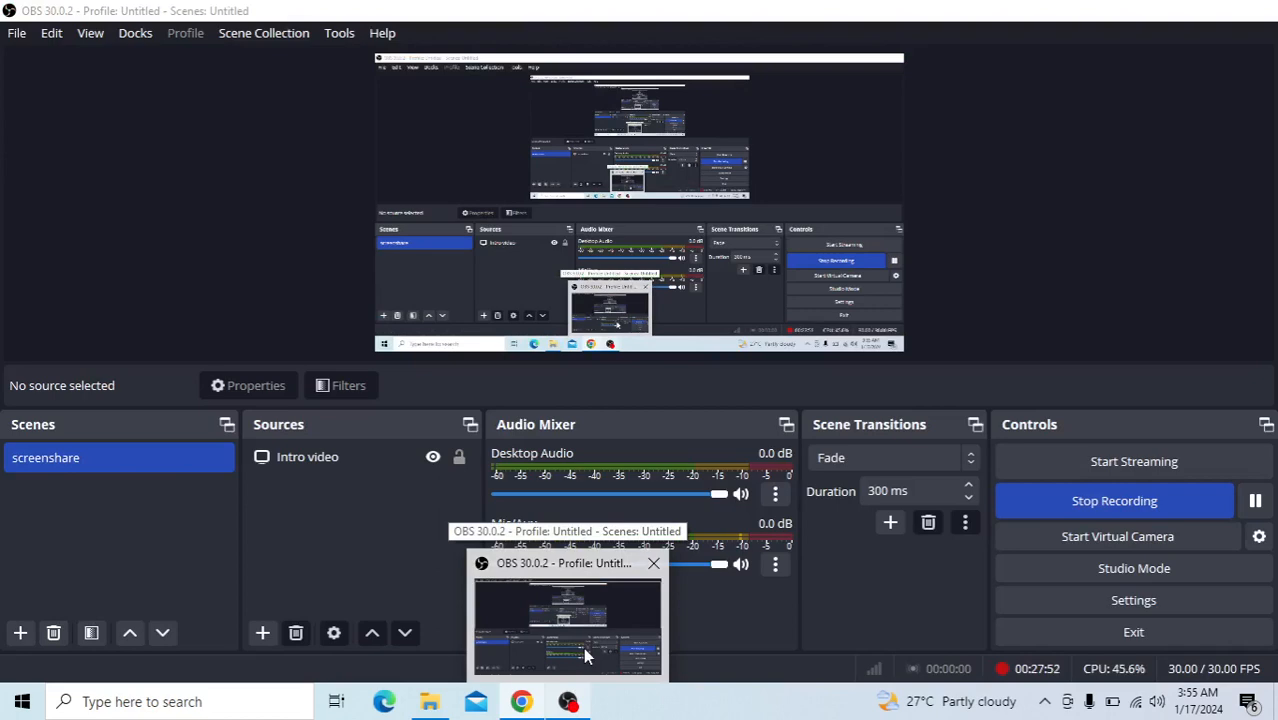
pyautogui.hotkey('alt', 'Tab')
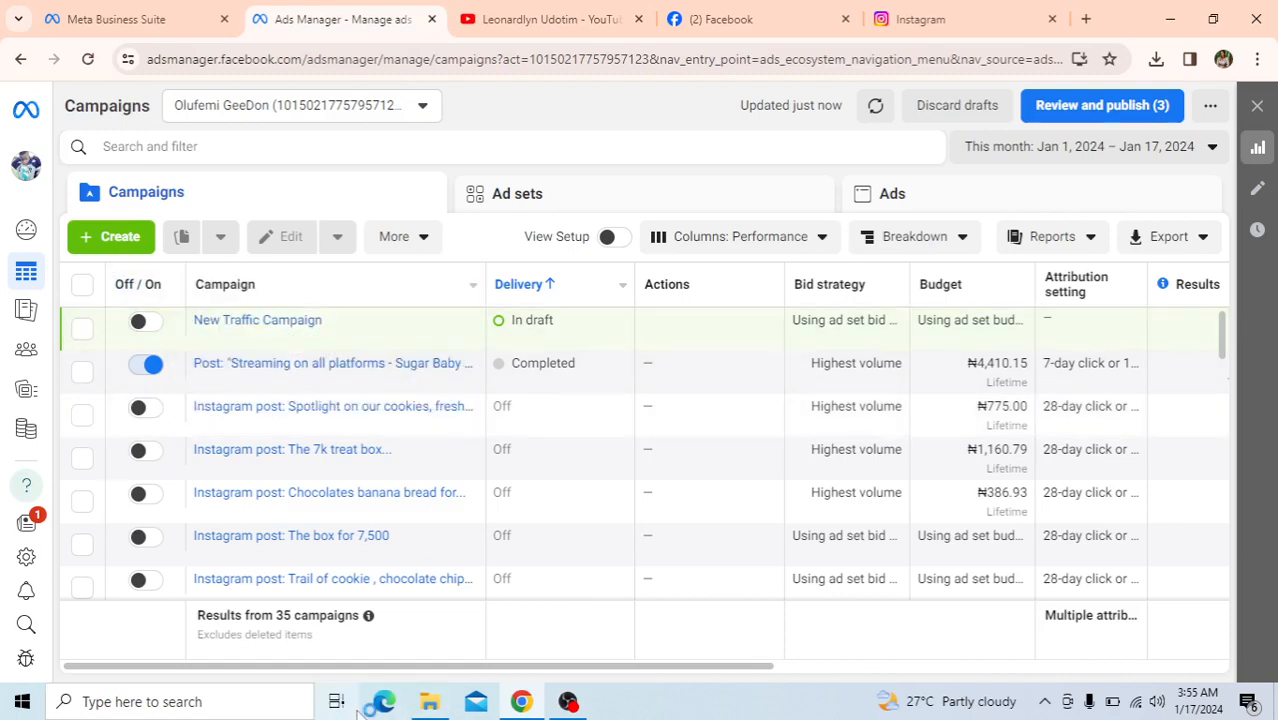
# Step: Switch to OBS and stop the current screen recording
pyautogui.click(567, 701)
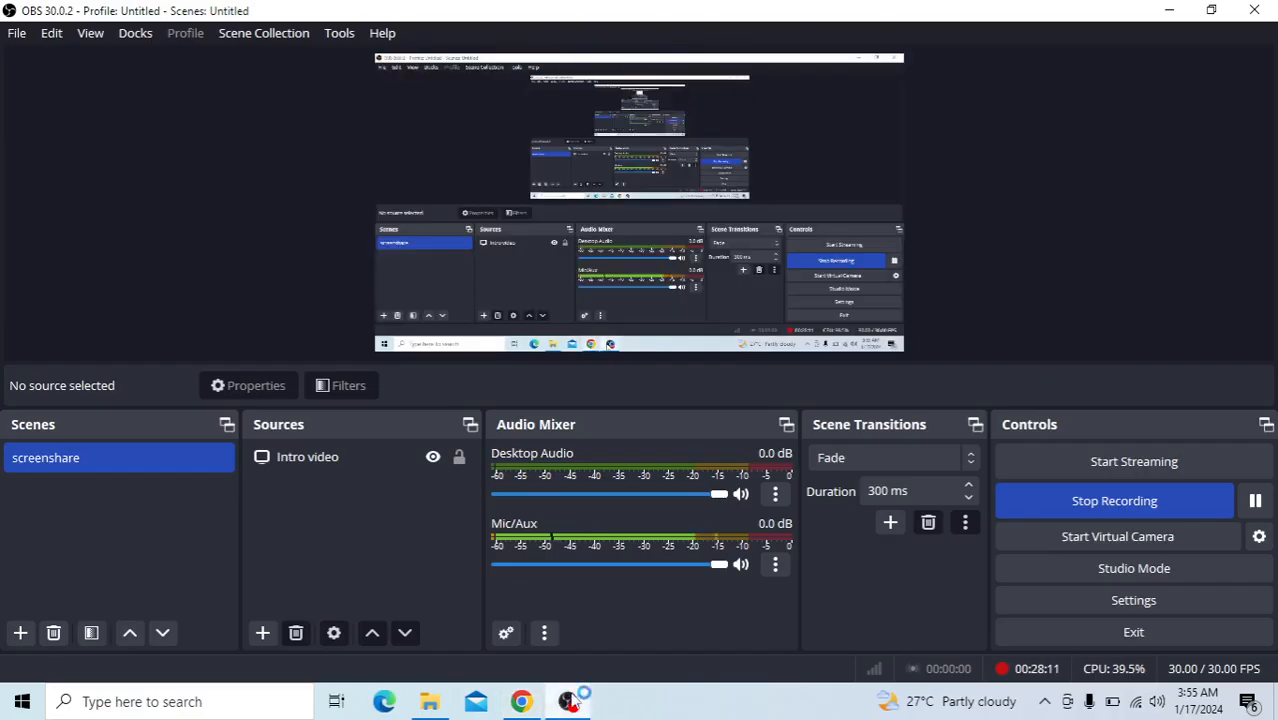
pyautogui.click(1150, 505)
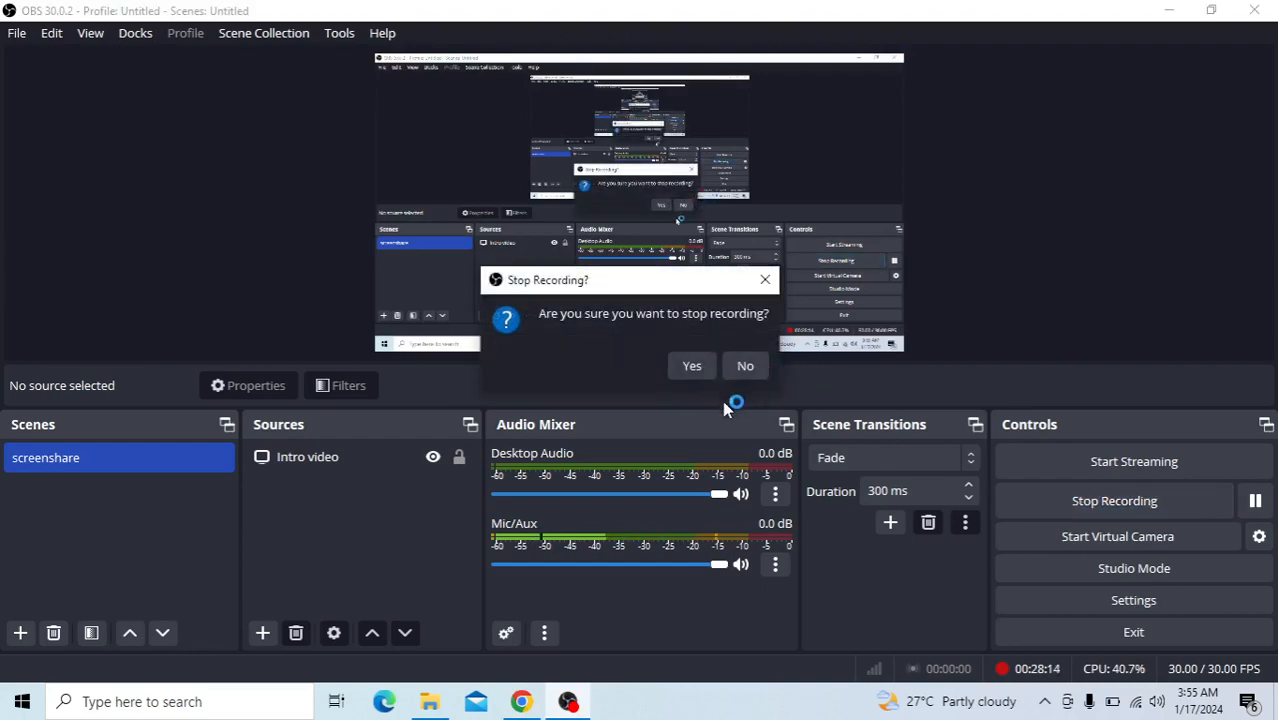